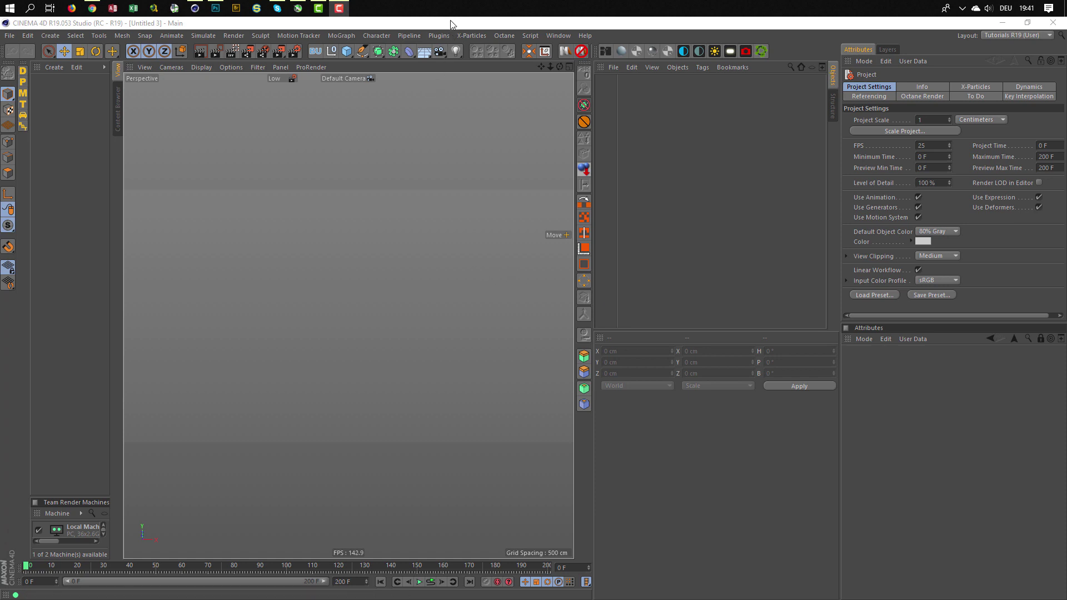
# Check the foam pillow reference photos, then add a Cylinder primitive to the scene.
pyautogui.click(91, 8)
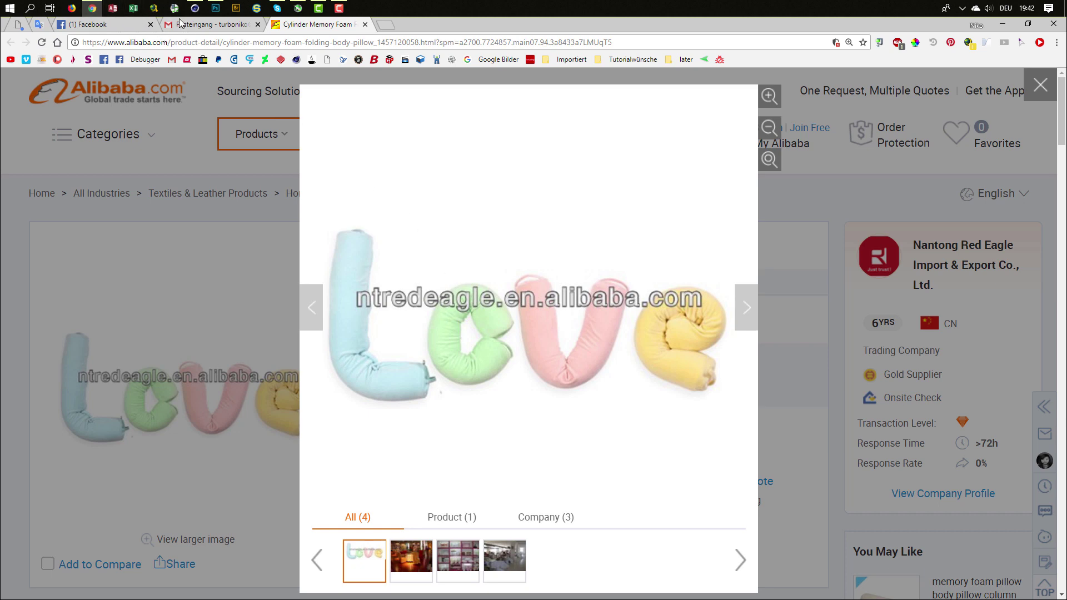
pyautogui.click(194, 9)
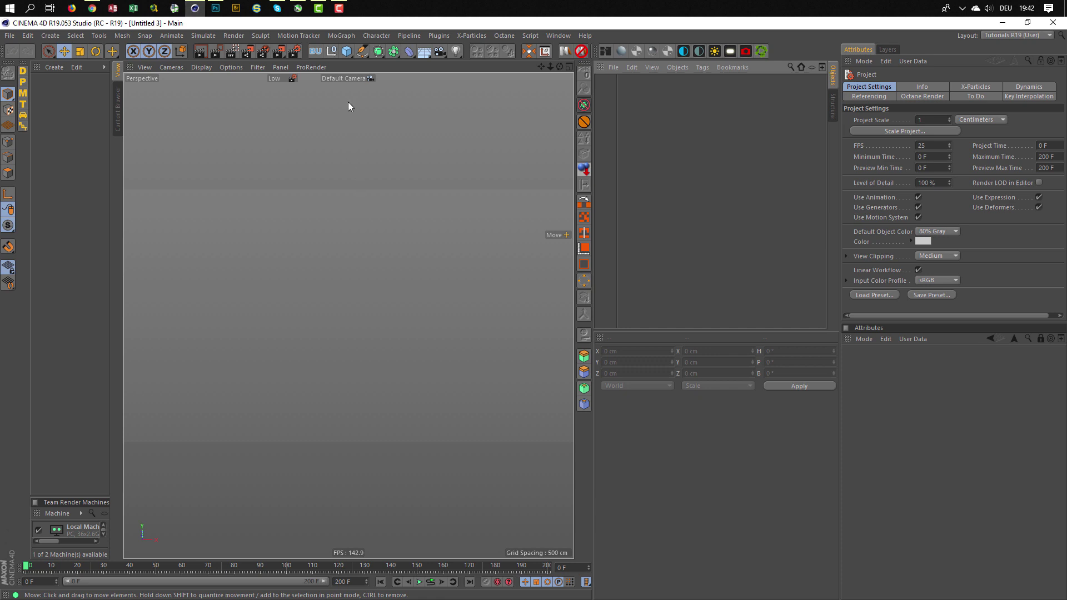
pyautogui.click(346, 55)
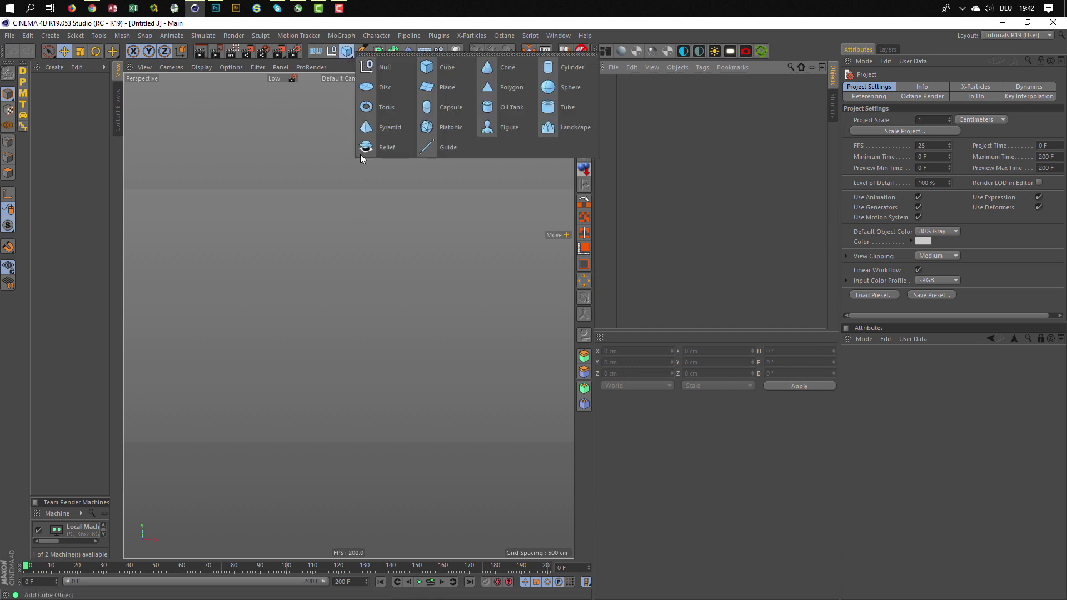
pyautogui.click(564, 68)
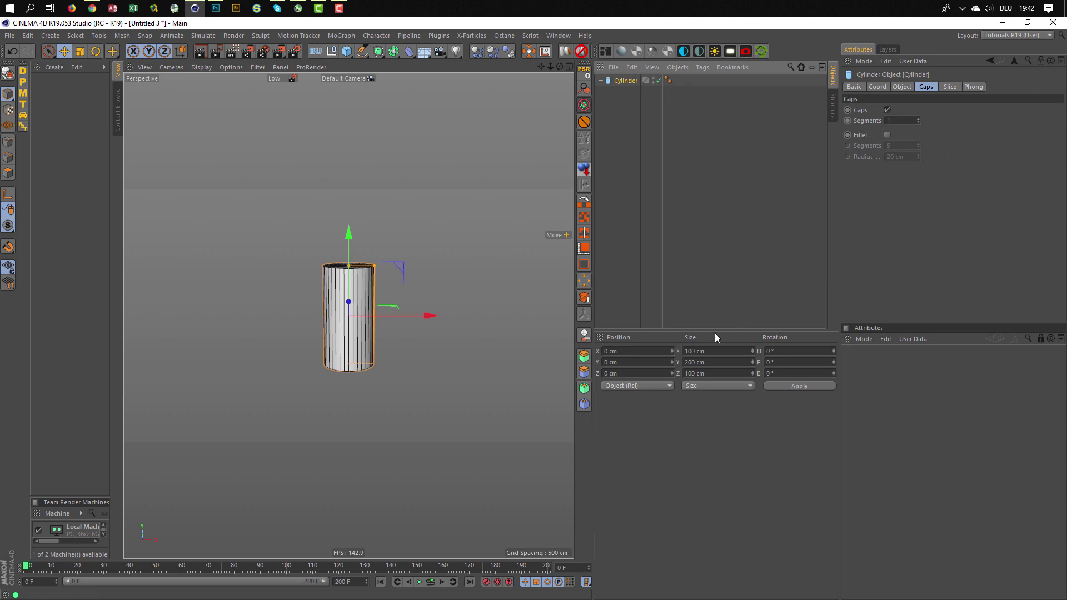
pyautogui.moveTo(715, 333); pyautogui.dragTo(715, 541)
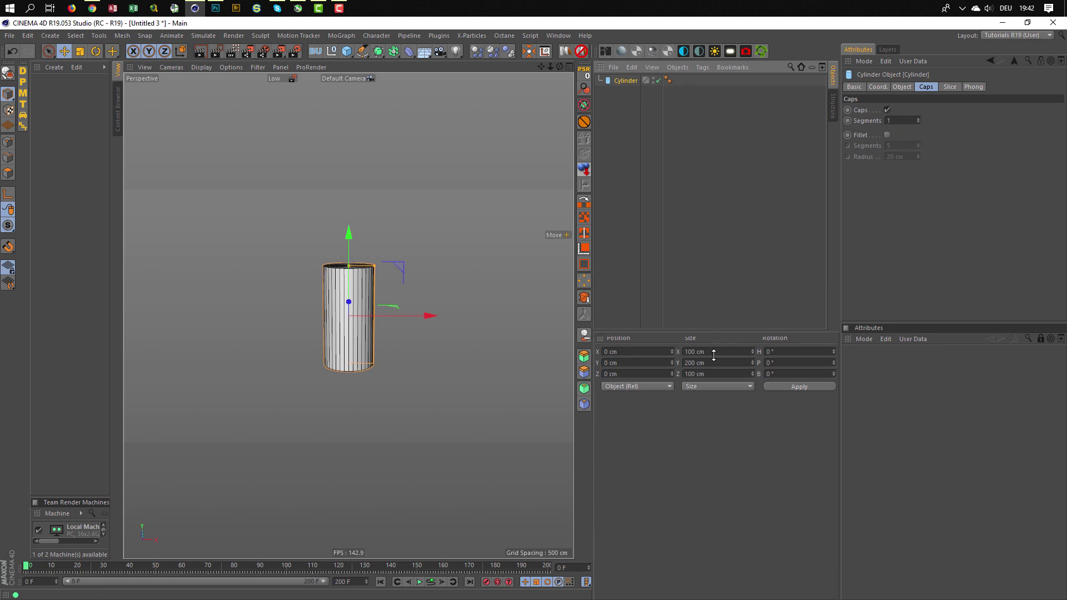
# Set the cylinder's radius to 25 cm and its orientation to +X.
pyautogui.click(1036, 340)
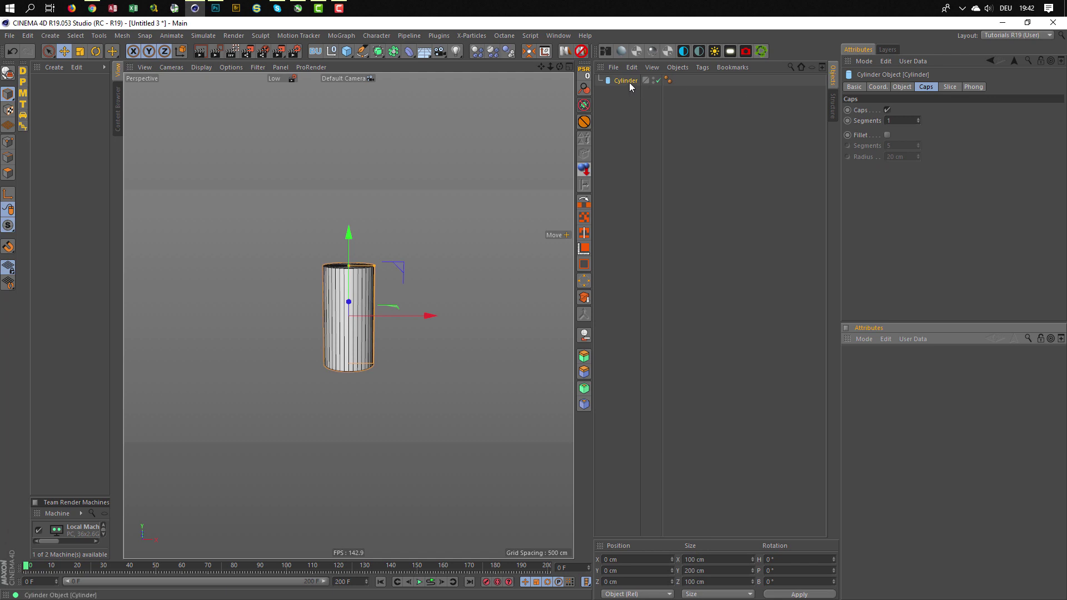
pyautogui.click(714, 110)
pyautogui.click(902, 88)
pyautogui.click(921, 111)
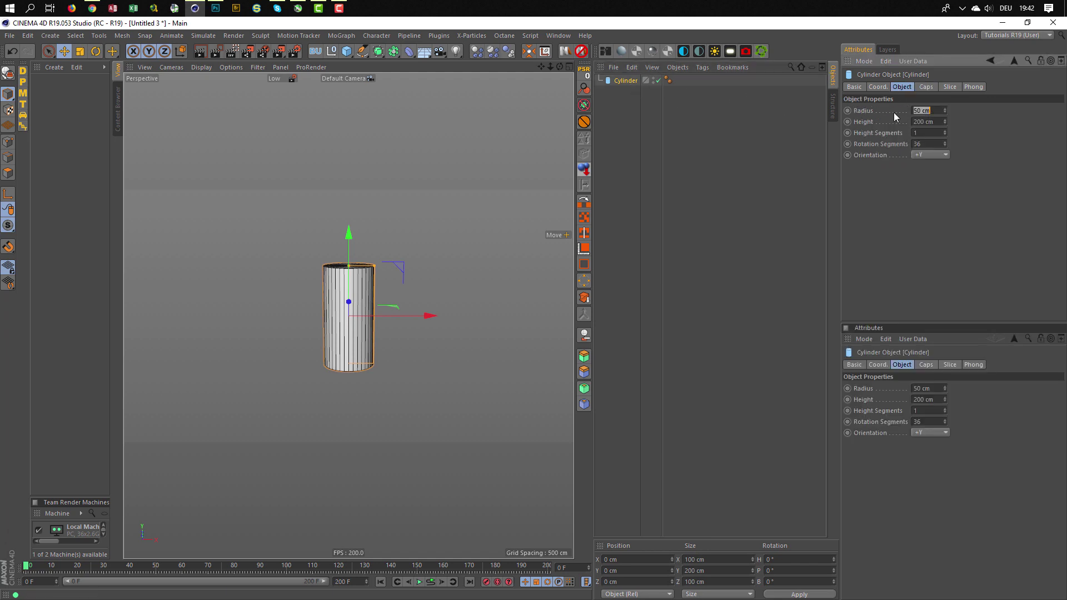
pyautogui.write('25')
pyautogui.press('Return')
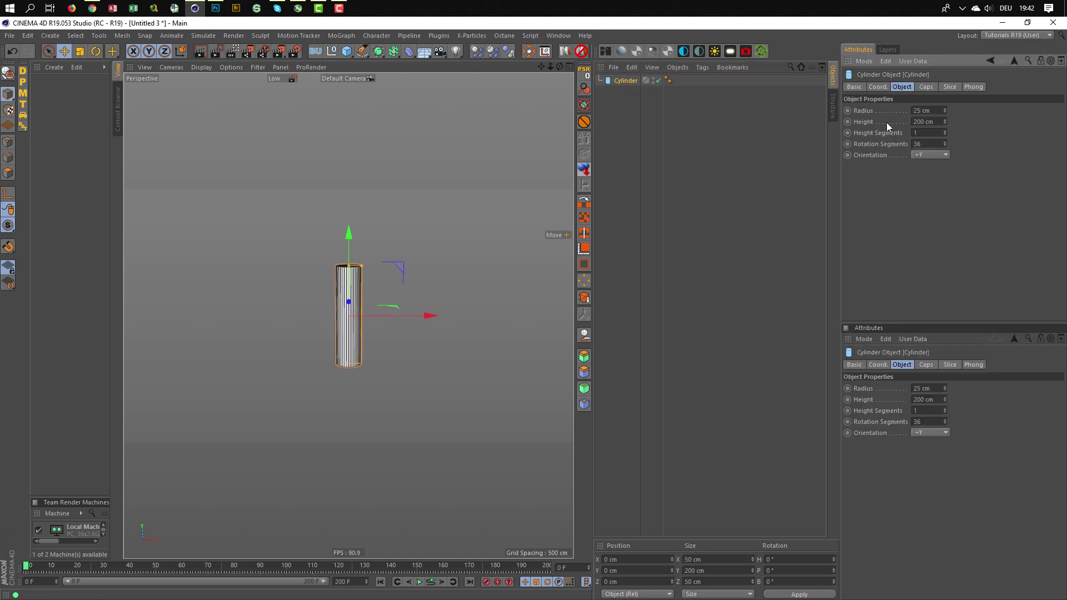
pyautogui.click(921, 155)
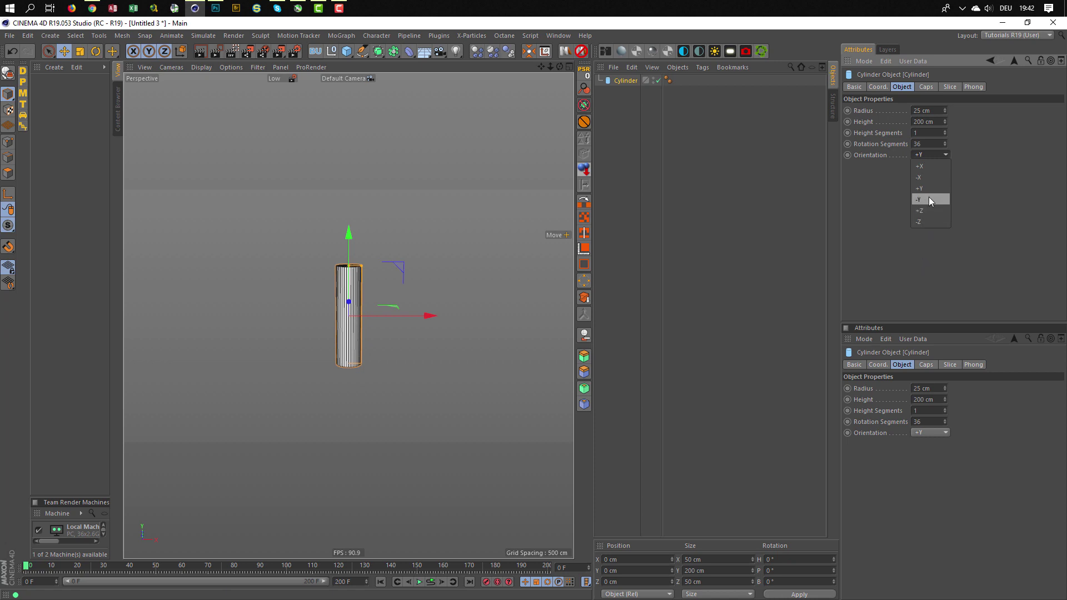
pyautogui.click(922, 166)
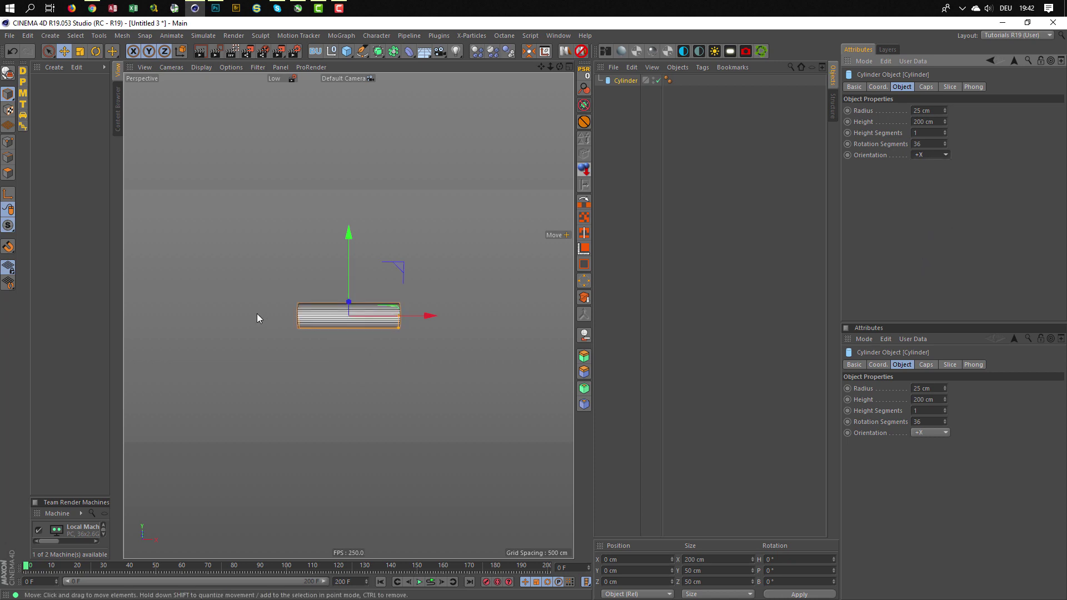
# Remove the cylinder's end caps so the tube is open-ended.
pyautogui.scroll(3, 340, 317)
pyautogui.keyDown('alt'); pyautogui.moveTo(340, 316); pyautogui.dragTo(416, 338); pyautogui.keyUp('alt')
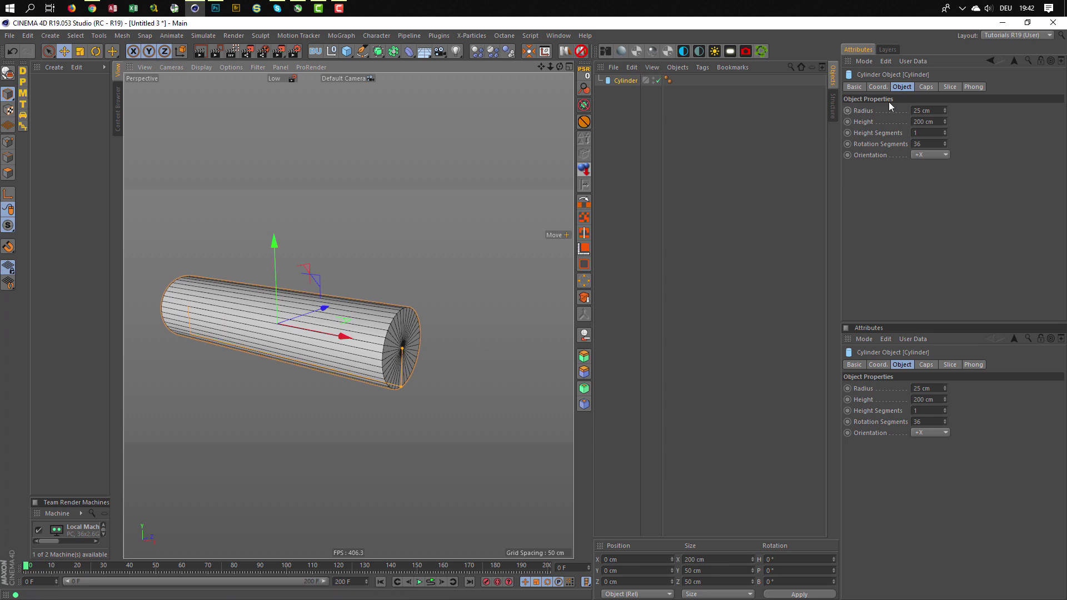
pyautogui.click(926, 88)
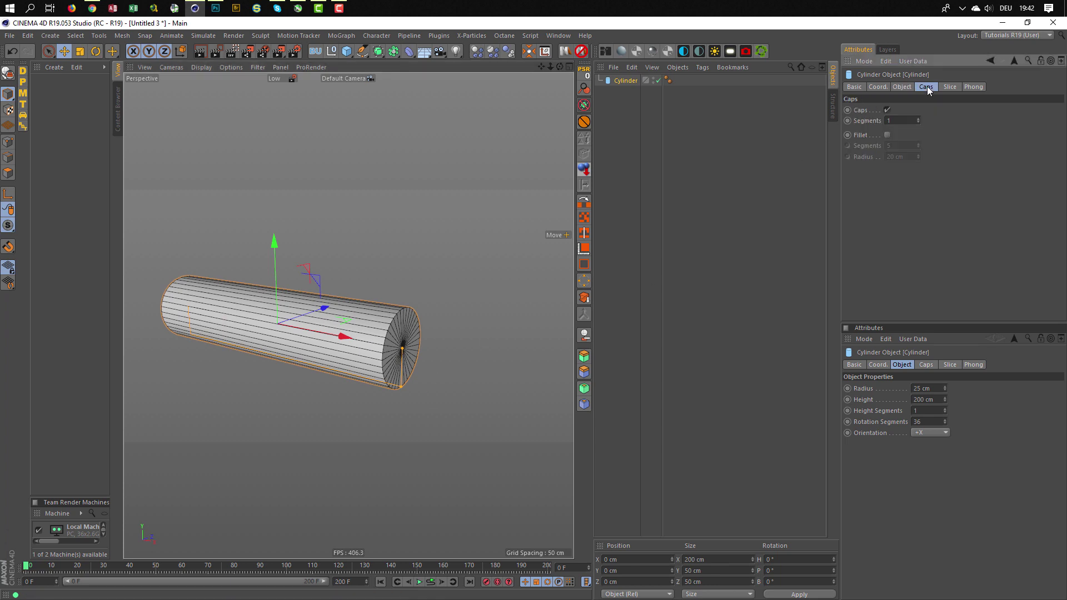
pyautogui.click(889, 110)
pyautogui.moveTo(362, 342)
pyautogui.keyDown('alt'); pyautogui.mouseDown()
pyautogui.moveTo(482, 357)
pyautogui.moveTo(420, 363)
pyautogui.moveTo(449, 321)
pyautogui.mouseUp(); pyautogui.keyUp('alt')
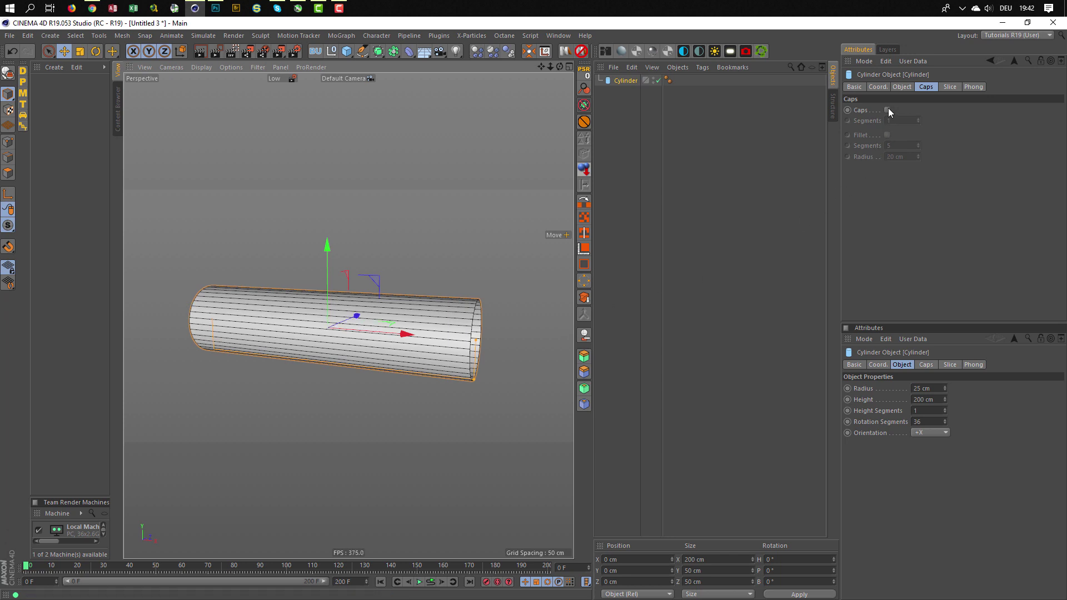
# Set the cylinder's height segments to 43.
pyautogui.click(905, 86)
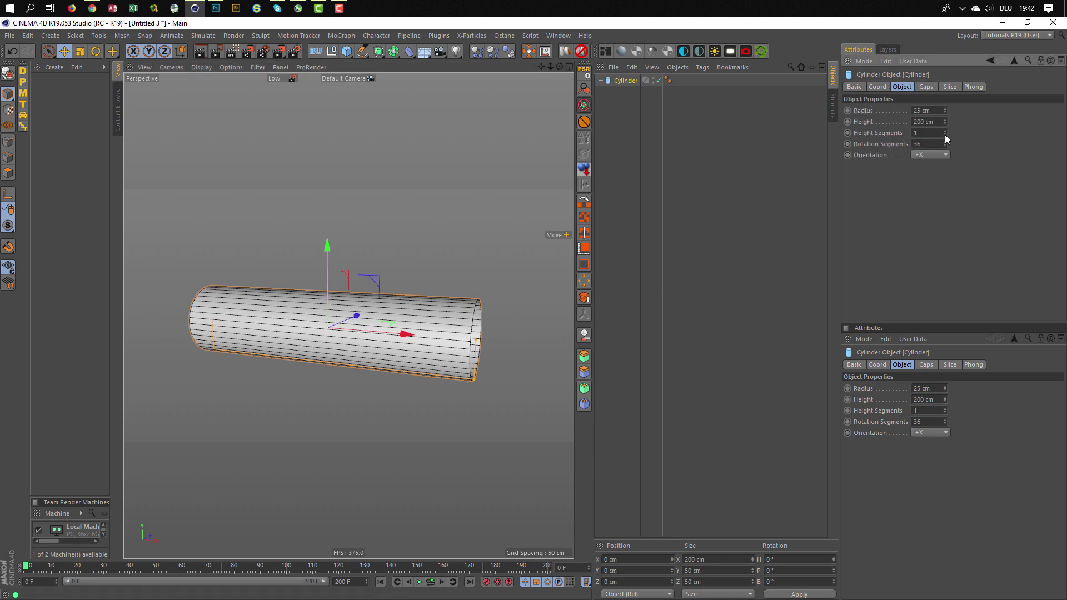
pyautogui.moveTo(944, 135); pyautogui.dragTo(944, 84)
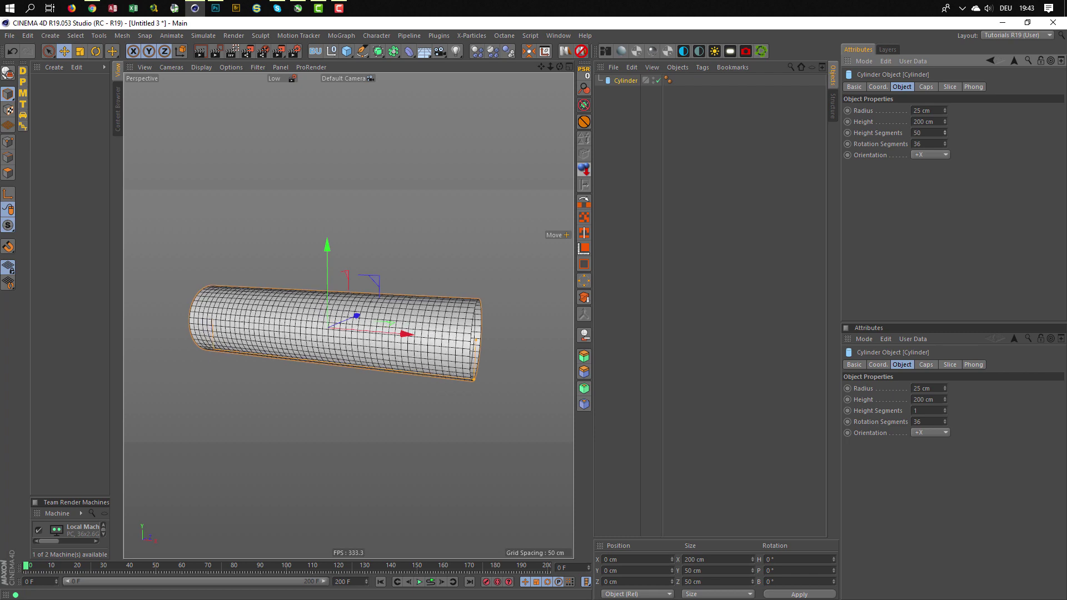
pyautogui.moveTo(944, 132); pyautogui.dragTo(945, 145)
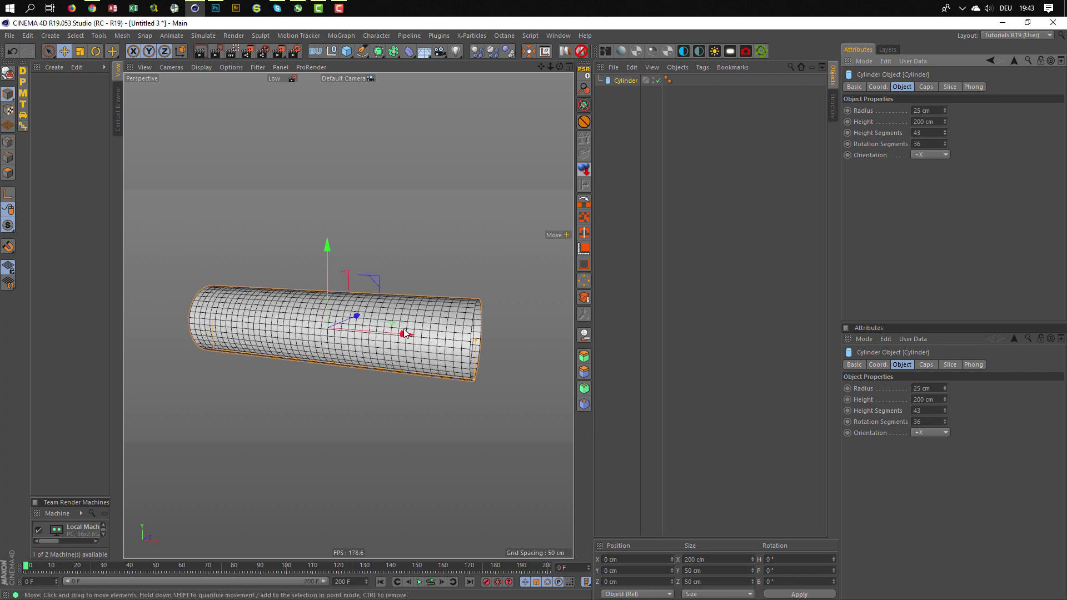
pyautogui.moveTo(275, 315)
pyautogui.keyDown('alt'); pyautogui.mouseDown()
pyautogui.moveTo(155, 337)
pyautogui.moveTo(344, 342)
pyautogui.moveTo(420, 391)
pyautogui.moveTo(393, 372)
pyautogui.moveTo(431, 359)
pyautogui.moveTo(420, 366)
pyautogui.moveTo(465, 363)
pyautogui.moveTo(439, 361)
pyautogui.moveTo(478, 387)
pyautogui.moveTo(481, 375)
pyautogui.mouseUp(); pyautogui.keyUp('alt')
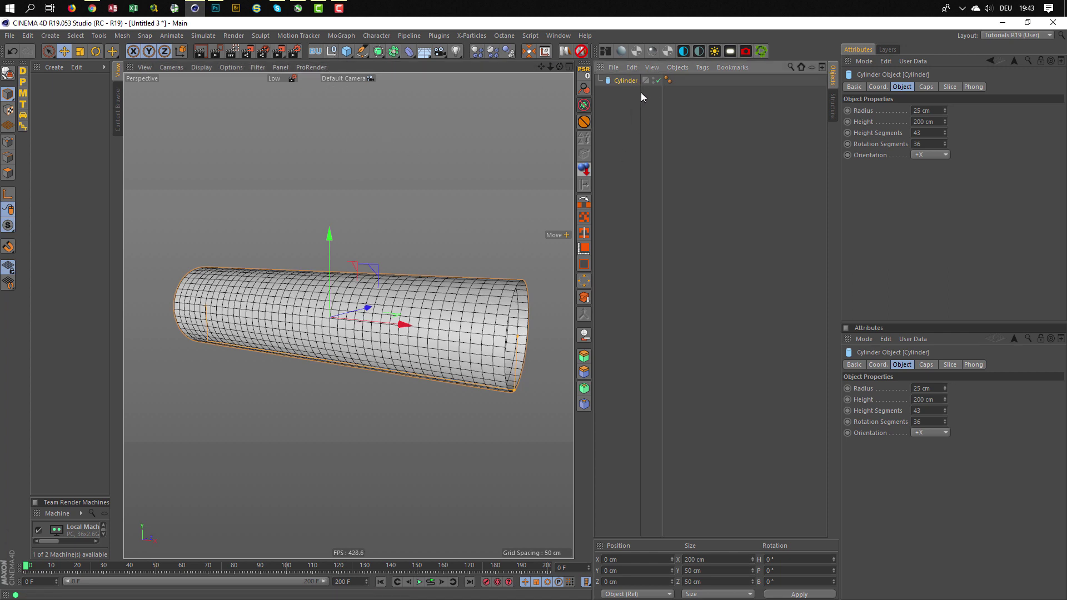
# Add a Bend deformer under the cylinder with 24° strength.
pyautogui.click(409, 52)
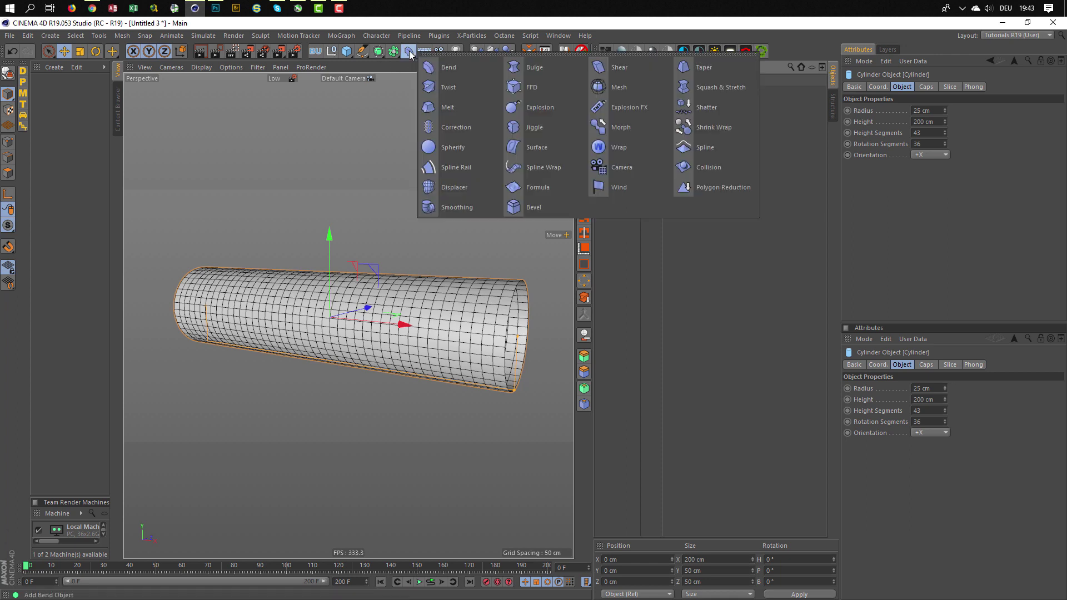
pyautogui.click(460, 65)
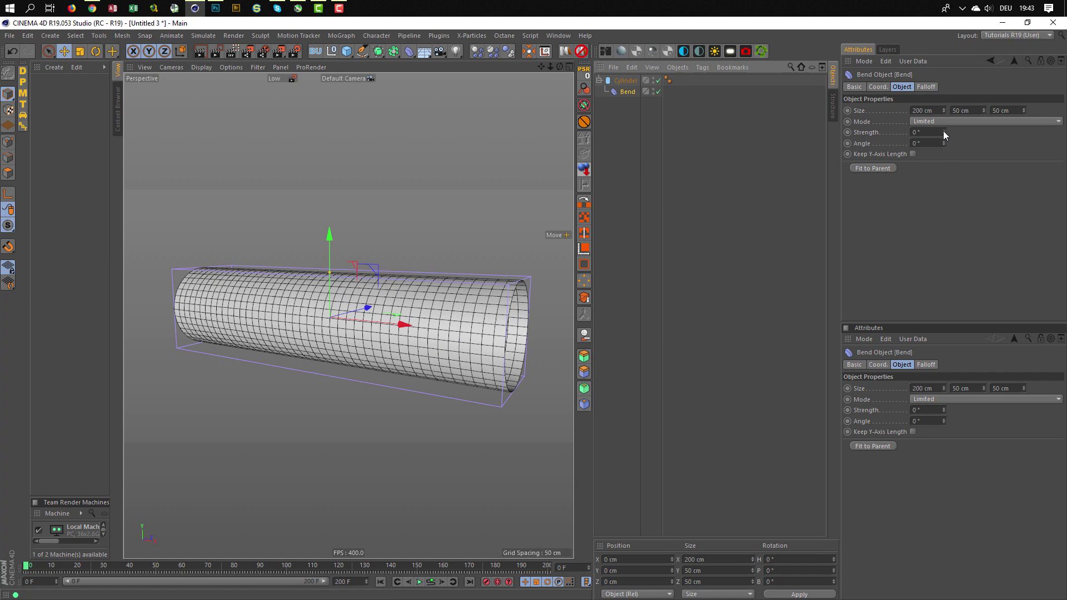
pyautogui.moveTo(943, 131); pyautogui.dragTo(961, 131)
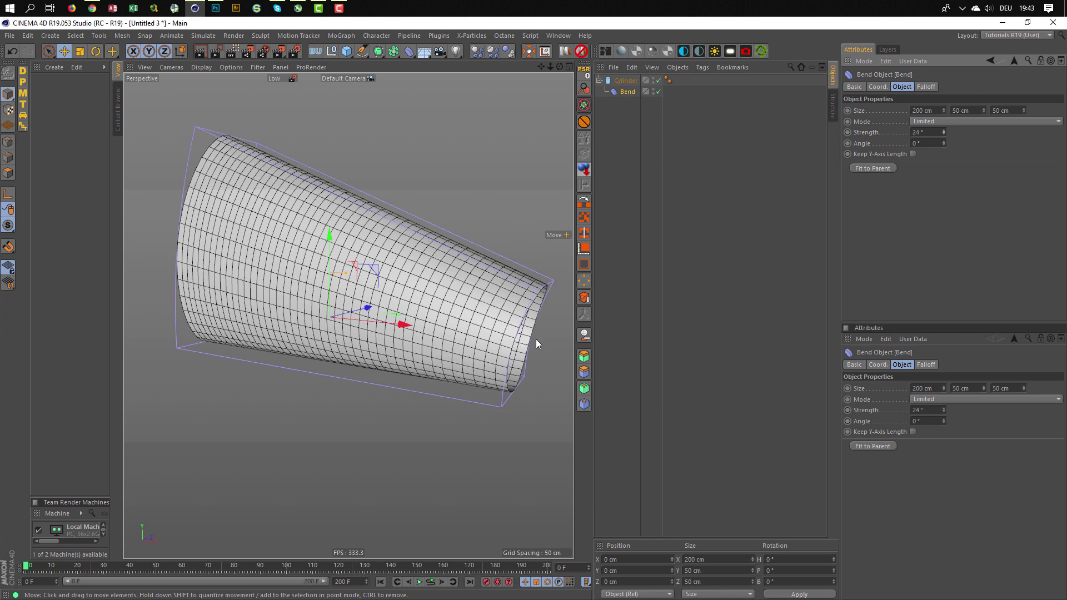
# Rotate the cylinder -90° in pitch and -90° in bank.
pyautogui.press('r')
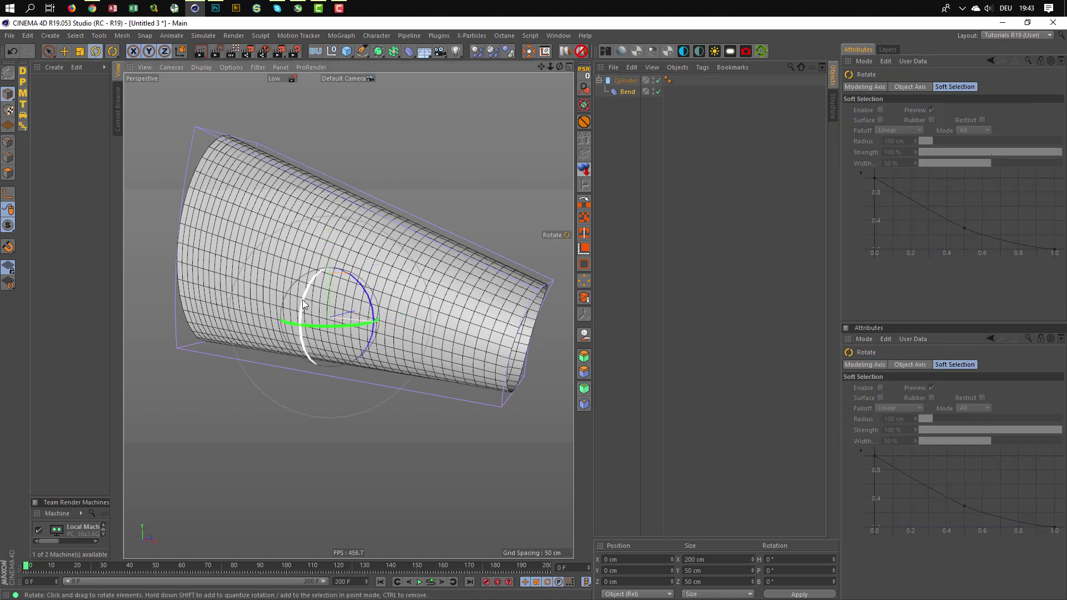
pyautogui.moveTo(304, 307); pyautogui.dragTo(352, 235)
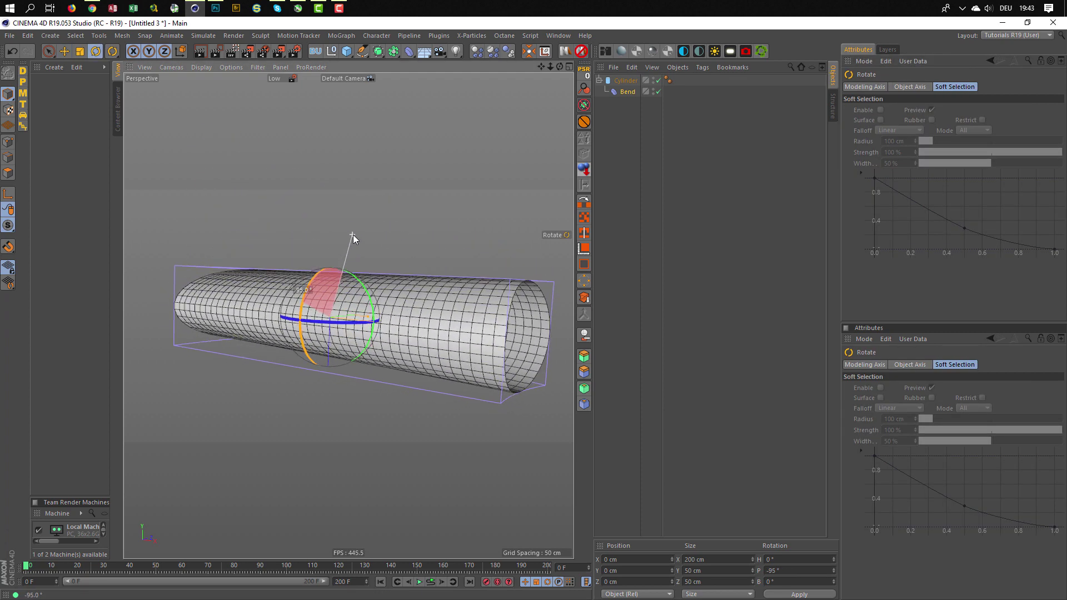
pyautogui.moveTo(353, 234); pyautogui.dragTo(350, 237)
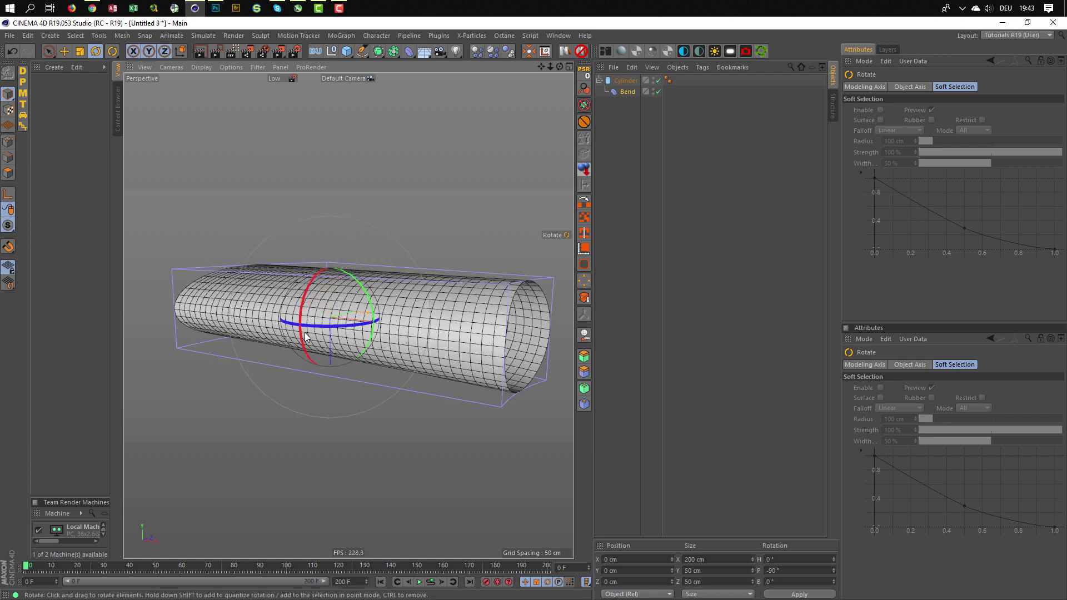
pyautogui.moveTo(310, 328)
pyautogui.mouseDown()
pyautogui.moveTo(447, 288)
pyautogui.moveTo(433, 293)
pyautogui.moveTo(389, 261)
pyautogui.mouseUp()
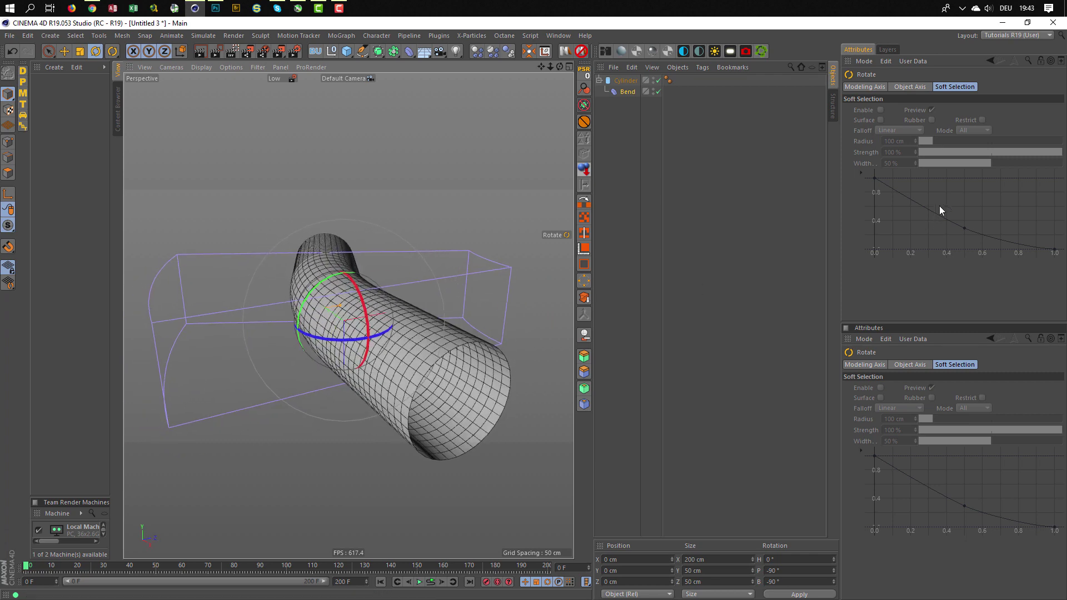
pyautogui.click(625, 92)
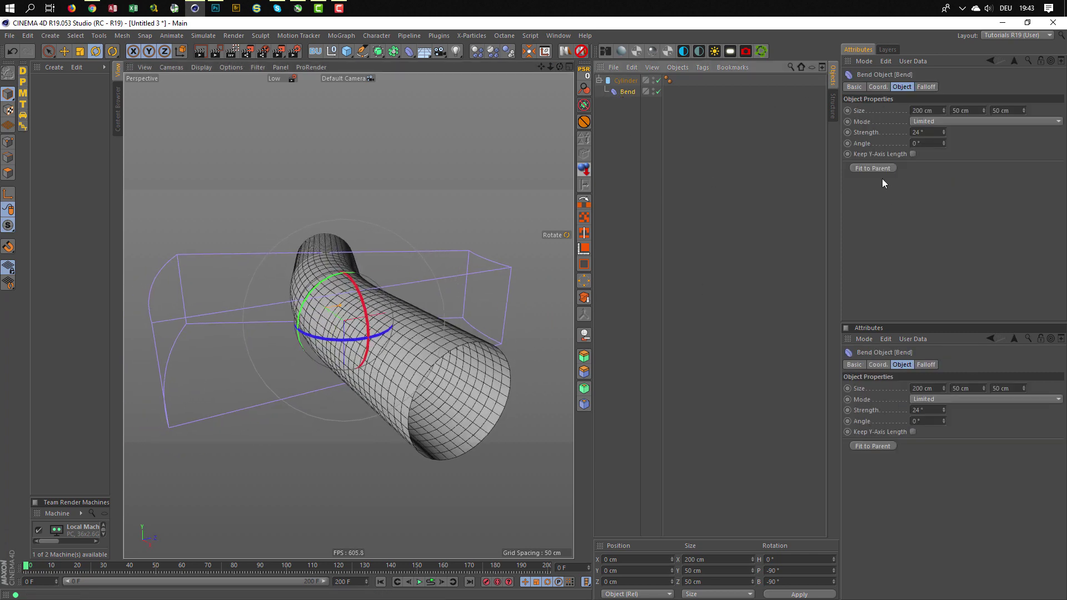
# Fit the Bend box to the tube, keep its length, and bend it 197° with 143 cm Y size.
pyautogui.click(872, 167)
pyautogui.keyDown('alt'); pyautogui.moveTo(396, 304); pyautogui.dragTo(348, 312); pyautogui.keyUp('alt')
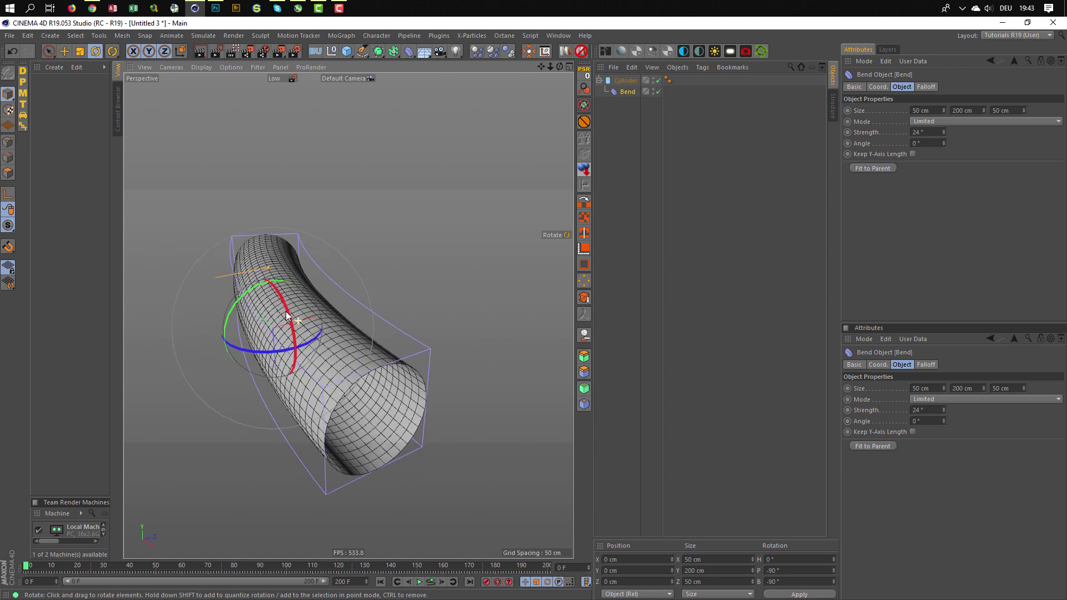
pyautogui.moveTo(983, 110)
pyautogui.mouseDown()
pyautogui.moveTo(984, 139)
pyautogui.moveTo(949, 132)
pyautogui.moveTo(932, 143)
pyautogui.mouseUp()
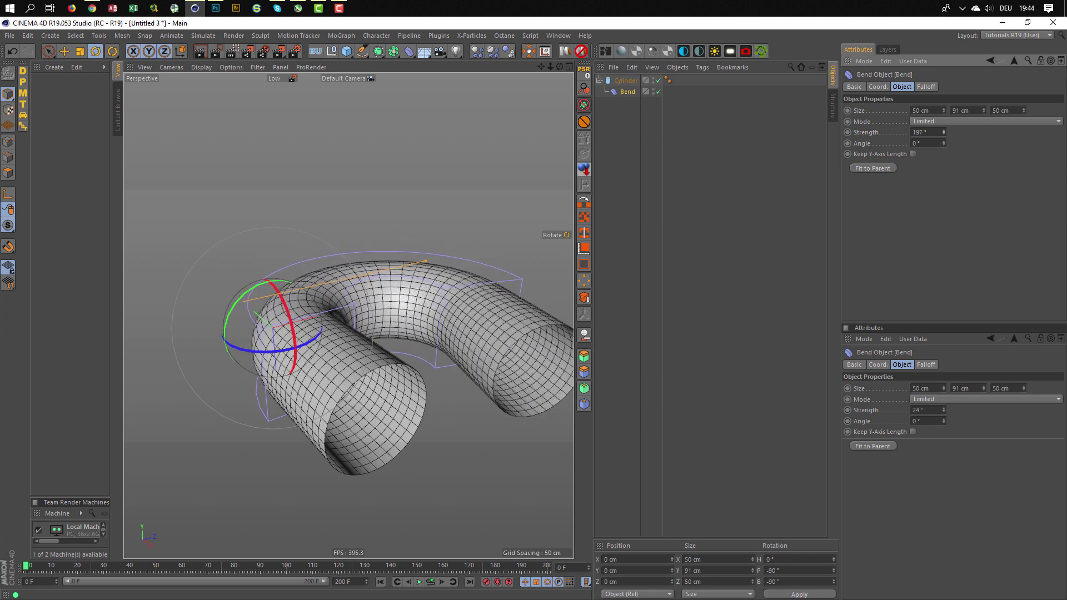
pyautogui.keyDown('alt'); pyautogui.moveTo(436, 301); pyautogui.dragTo(375, 293); pyautogui.keyUp('alt')
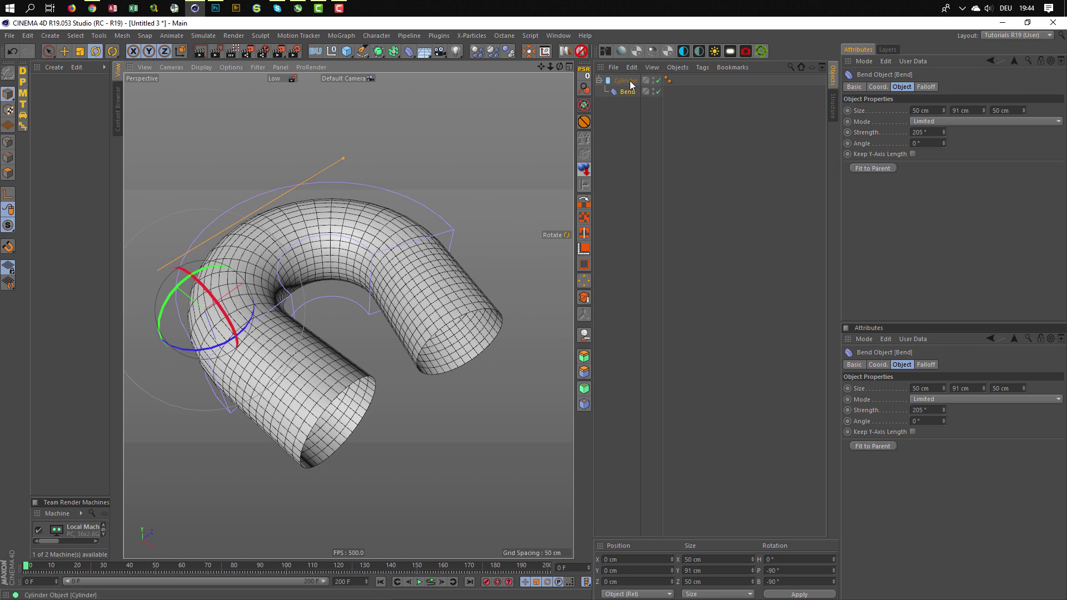
pyautogui.click(913, 155)
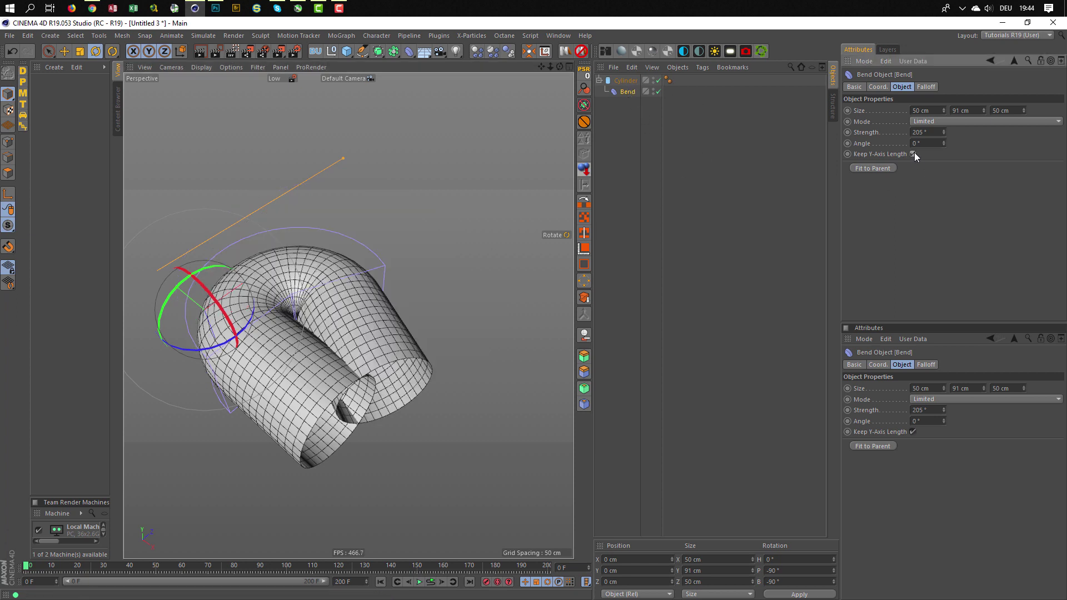
pyautogui.moveTo(941, 131)
pyautogui.mouseDown()
pyautogui.moveTo(941, 164)
pyautogui.moveTo(939, 137)
pyautogui.mouseUp()
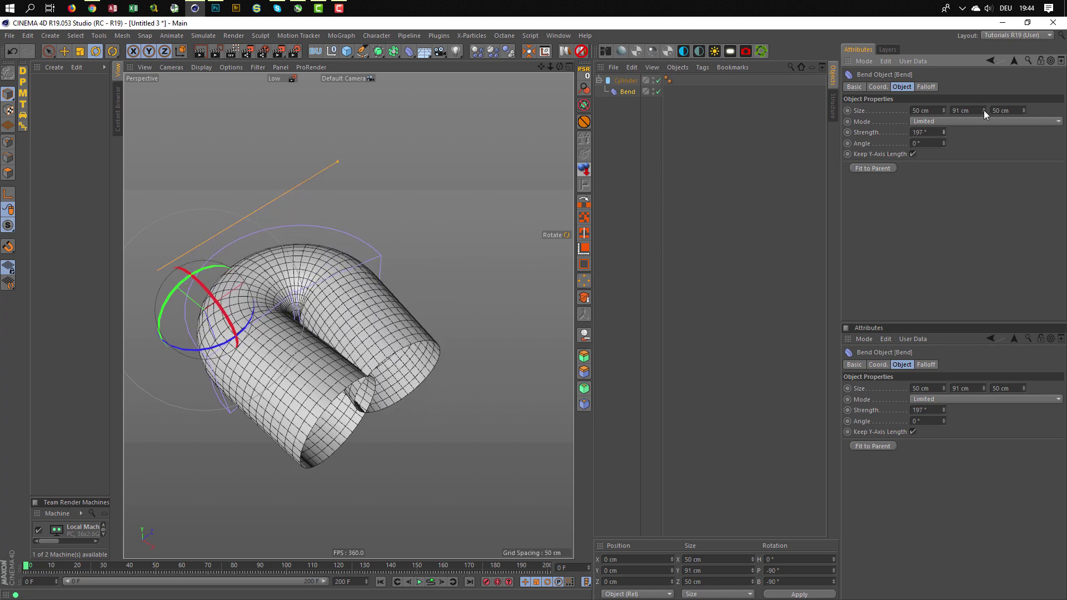
pyautogui.moveTo(984, 110); pyautogui.dragTo(938, 159)
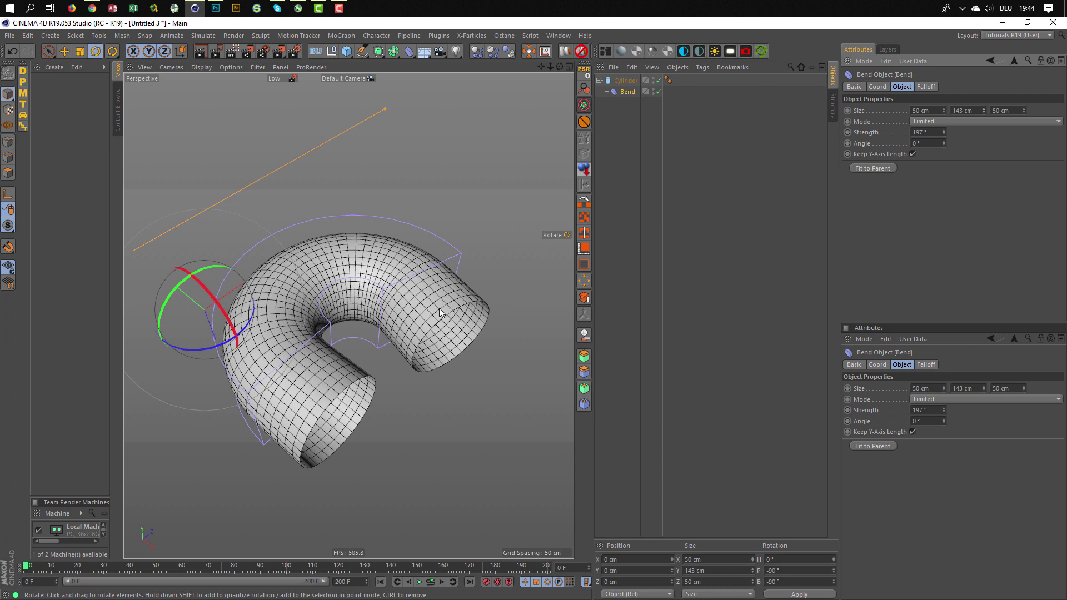
pyautogui.keyDown('alt'); pyautogui.moveTo(352, 278); pyautogui.dragTo(364, 221, button='middle'); pyautogui.keyUp('alt')
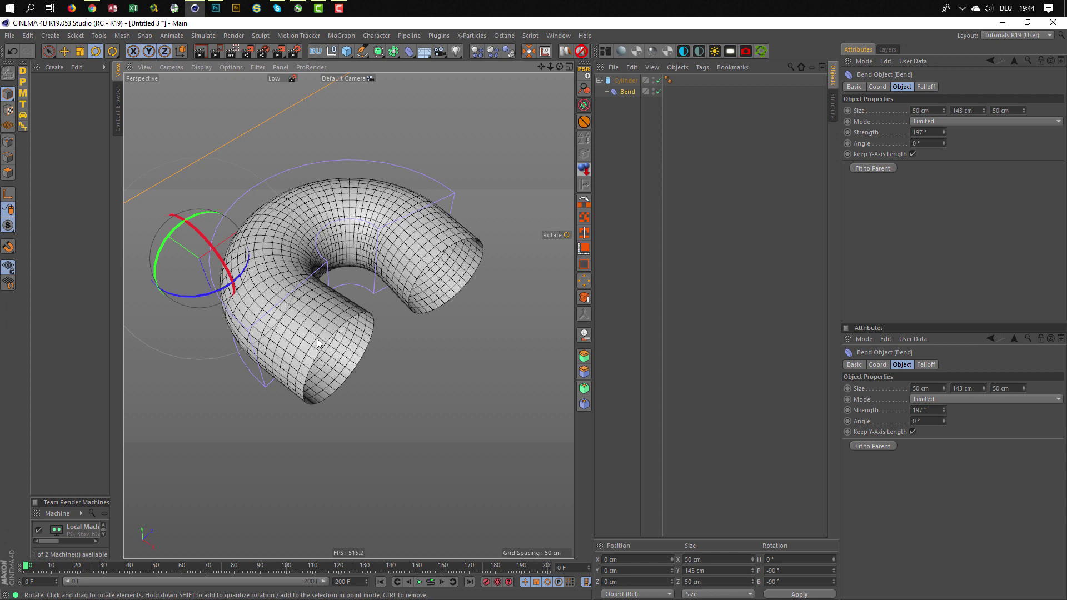
# Select the cylinder and review the finished FOLD foam-letter render before closing it.
pyautogui.click(621, 82)
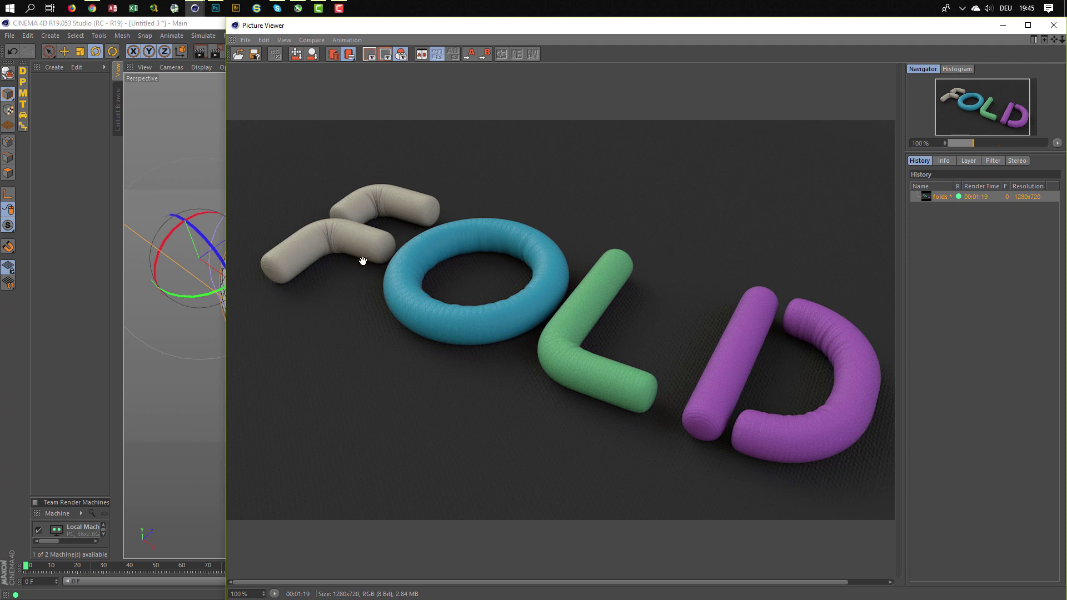
pyautogui.click(1053, 26)
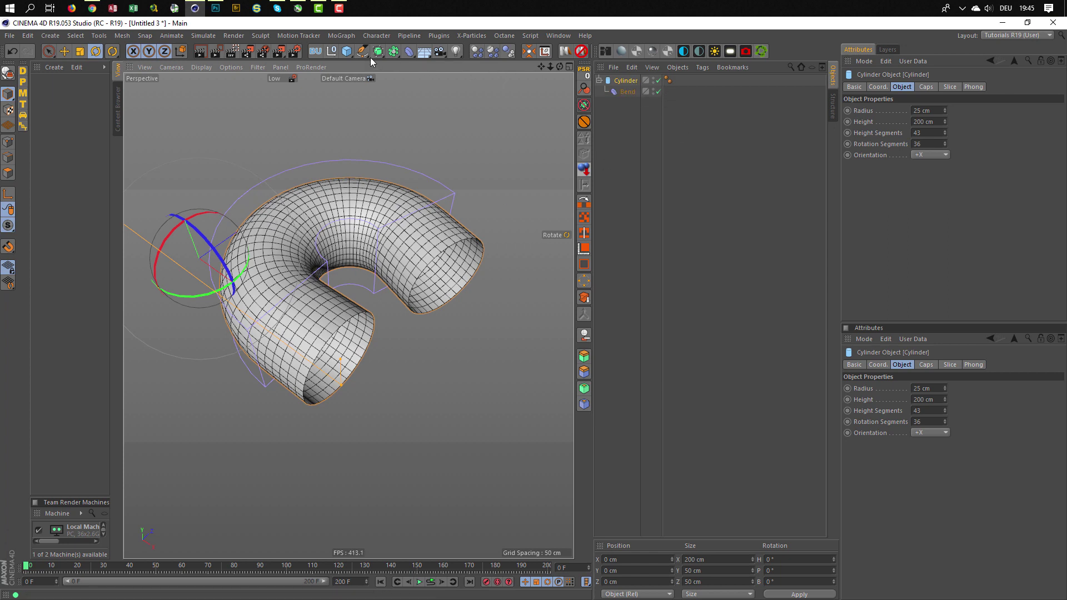
# Add a Correction deformer under the cylinder below Bend and switch to Points mode.
pyautogui.click(409, 53)
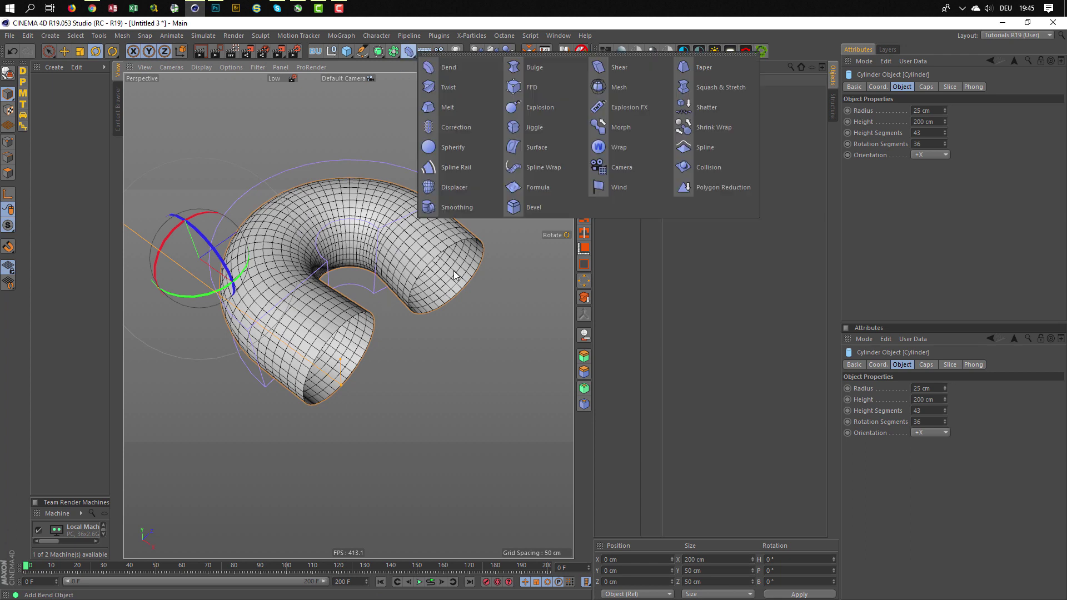
pyautogui.click(469, 129)
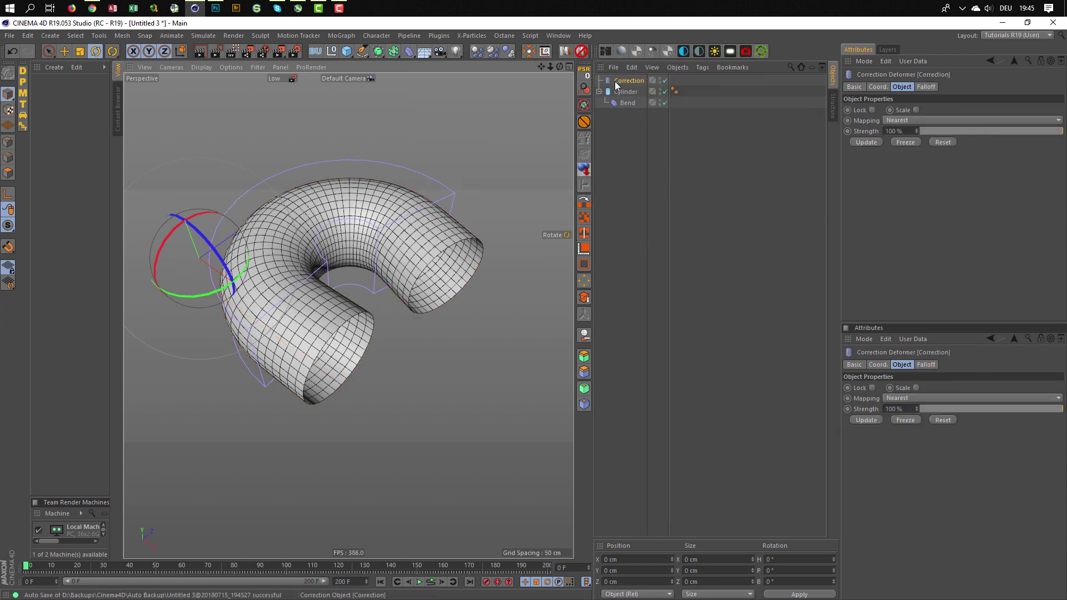
pyautogui.moveTo(617, 82); pyautogui.dragTo(629, 106)
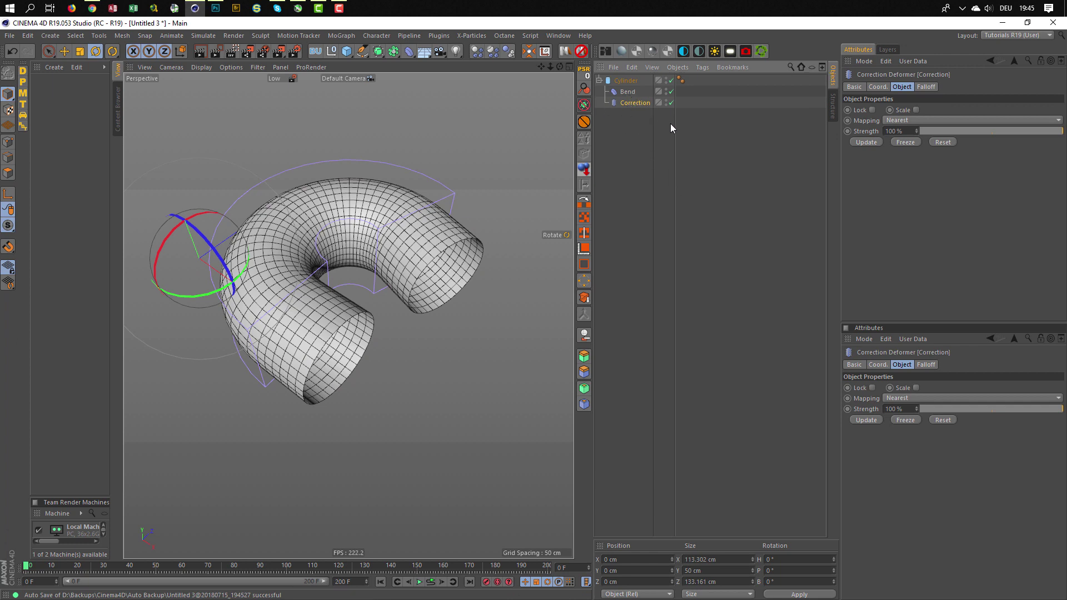
pyautogui.click(9, 142)
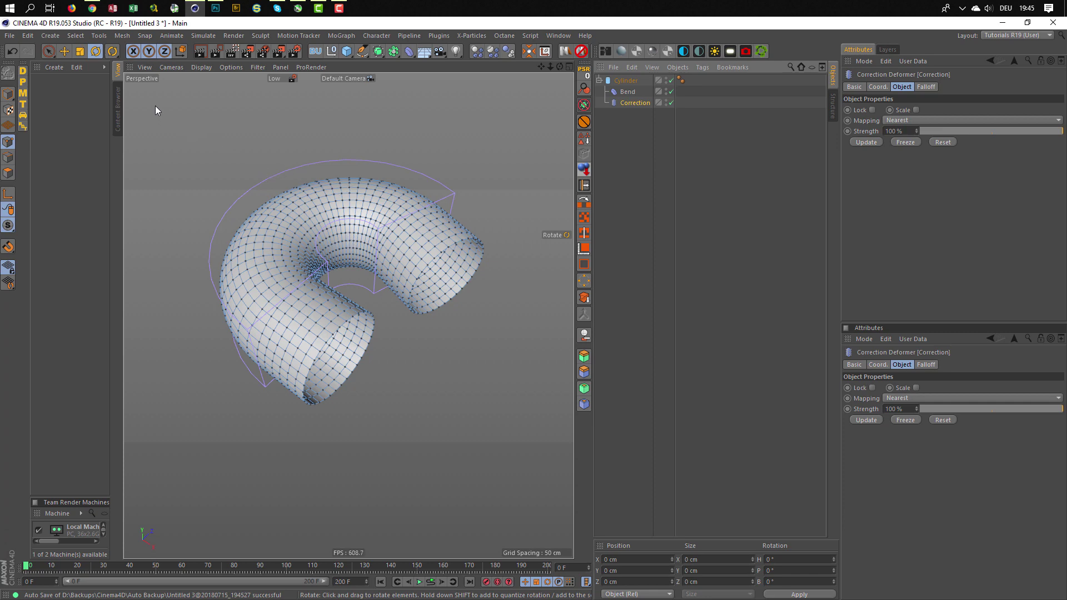
pyautogui.press('9')
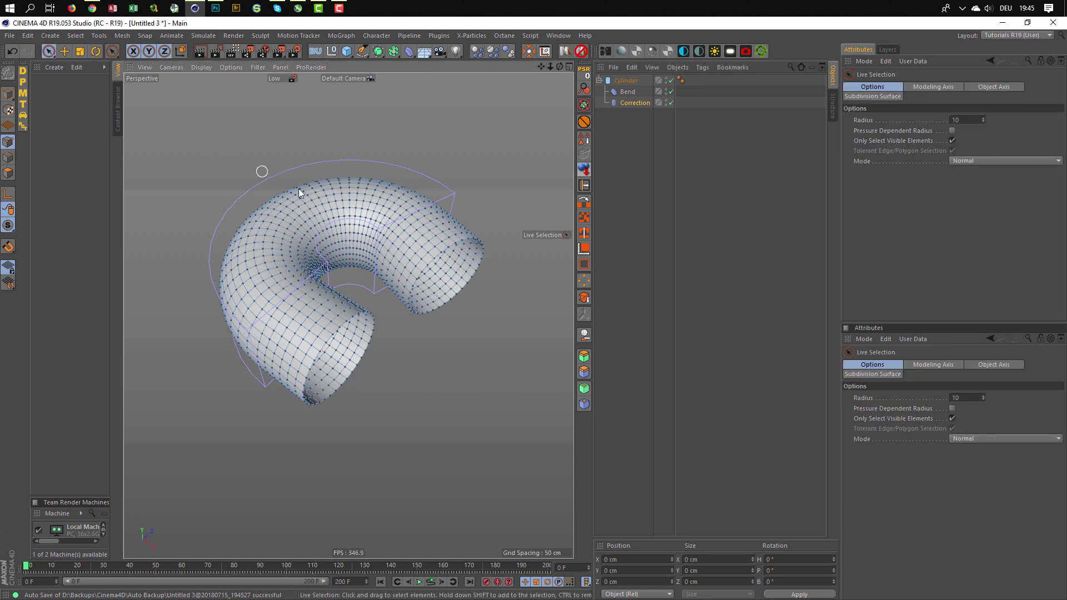
pyautogui.moveTo(388, 221); pyautogui.dragTo(254, 257)
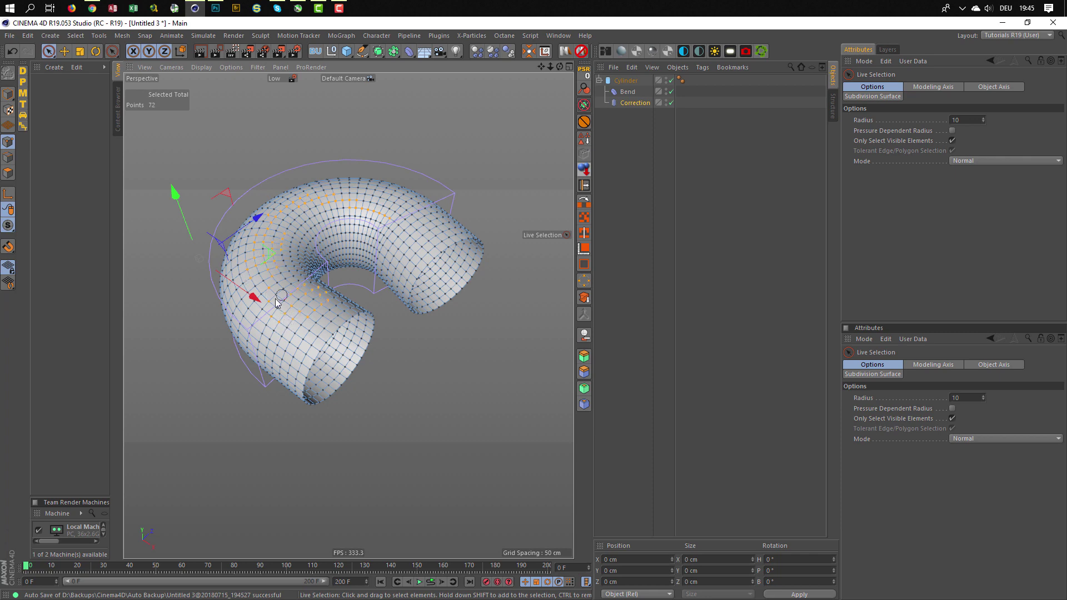
pyautogui.keyDown('shift'); pyautogui.moveTo(284, 302); pyautogui.dragTo(272, 247); pyautogui.keyUp('shift')
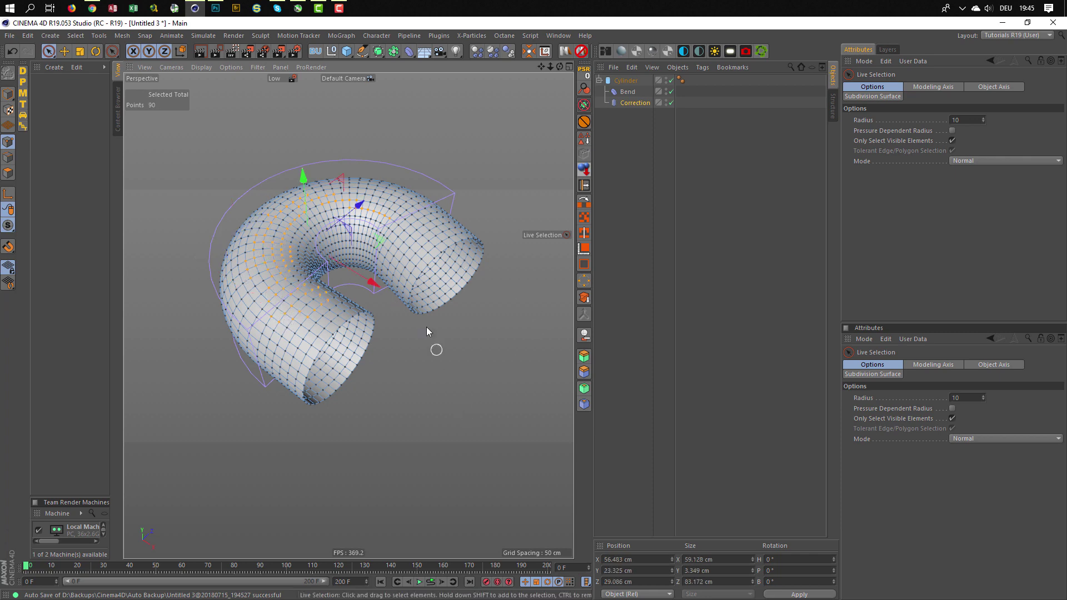
pyautogui.moveTo(304, 175); pyautogui.dragTo(300, 105)
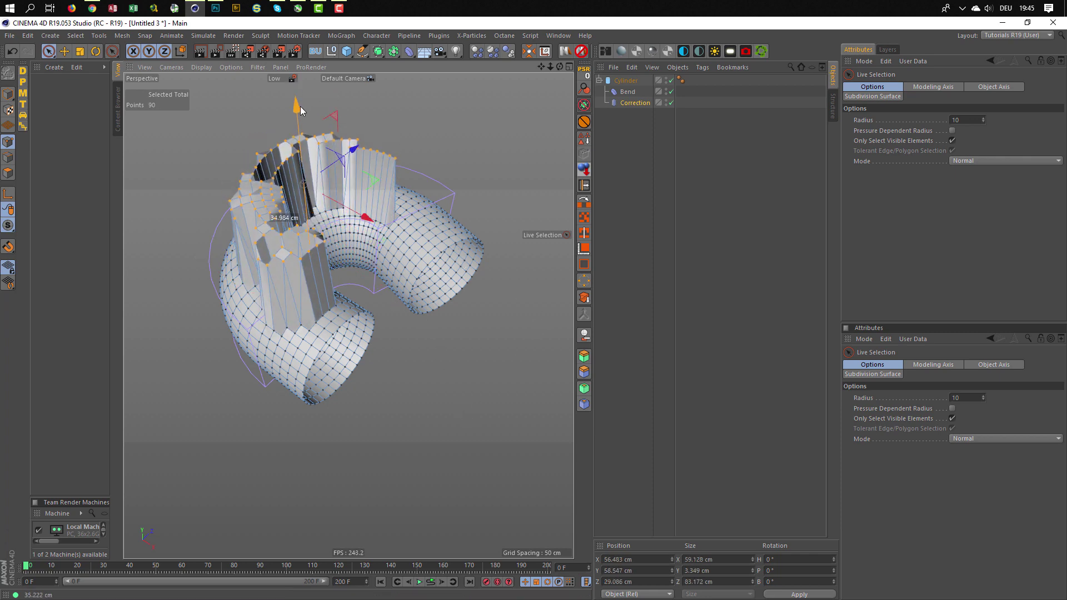
pyautogui.moveTo(409, 206)
pyautogui.keyDown('alt'); pyautogui.mouseDown()
pyautogui.moveTo(521, 241)
pyautogui.moveTo(392, 223)
pyautogui.moveTo(429, 313)
pyautogui.moveTo(503, 298)
pyautogui.moveTo(403, 246)
pyautogui.mouseUp(); pyautogui.keyUp('alt')
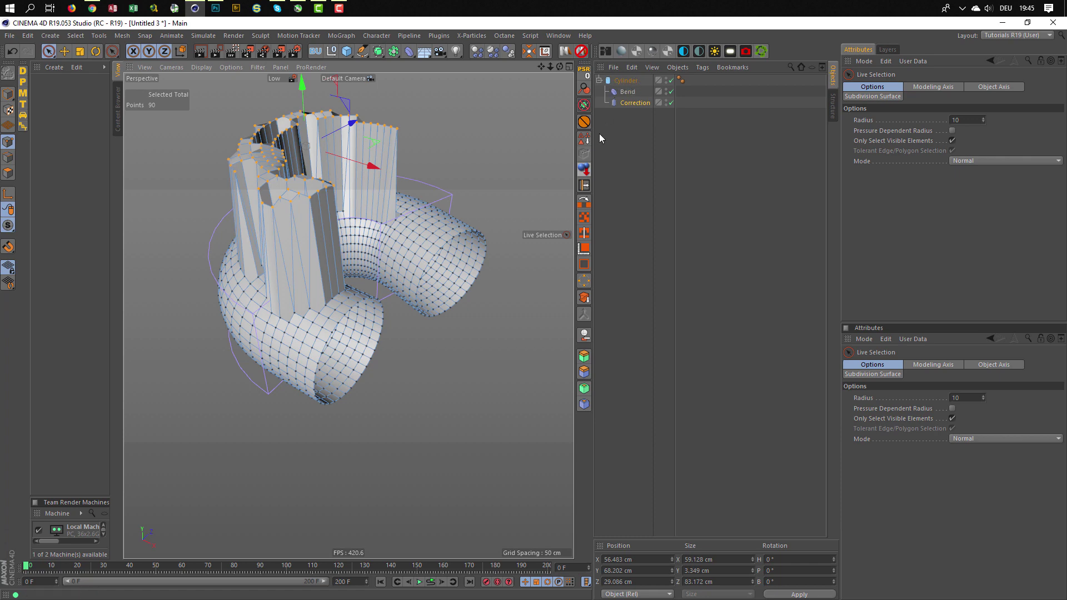
pyautogui.hotkey('ctrl', 'shift', 'a')
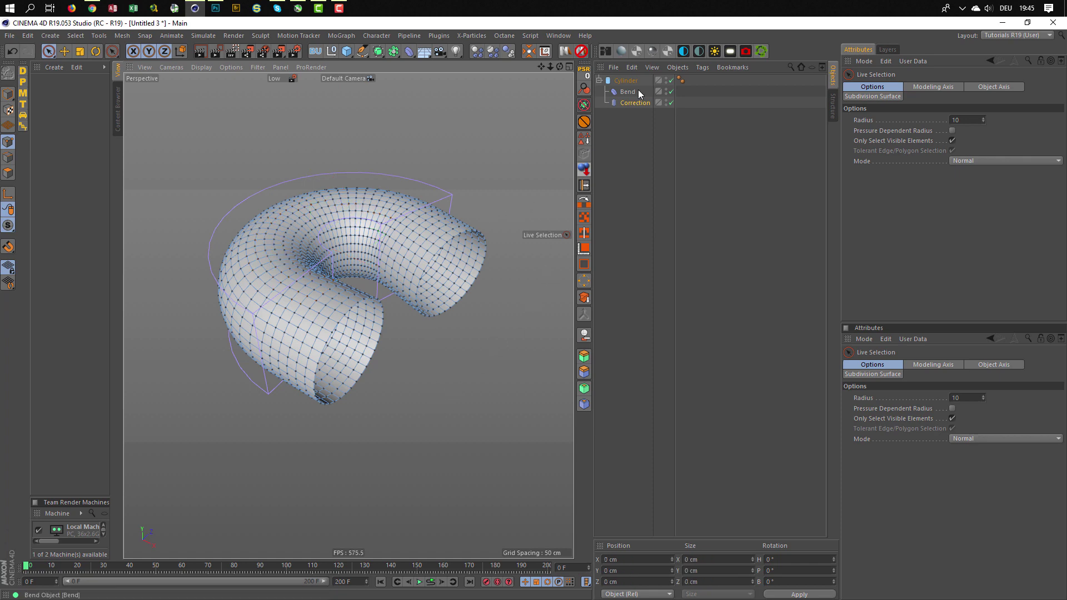
pyautogui.moveTo(367, 285)
pyautogui.keyDown('alt'); pyautogui.mouseDown()
pyautogui.moveTo(422, 265)
pyautogui.moveTo(399, 306)
pyautogui.moveTo(385, 307)
pyautogui.moveTo(471, 341)
pyautogui.moveTo(477, 328)
pyautogui.moveTo(436, 309)
pyautogui.mouseUp(); pyautogui.keyUp('alt')
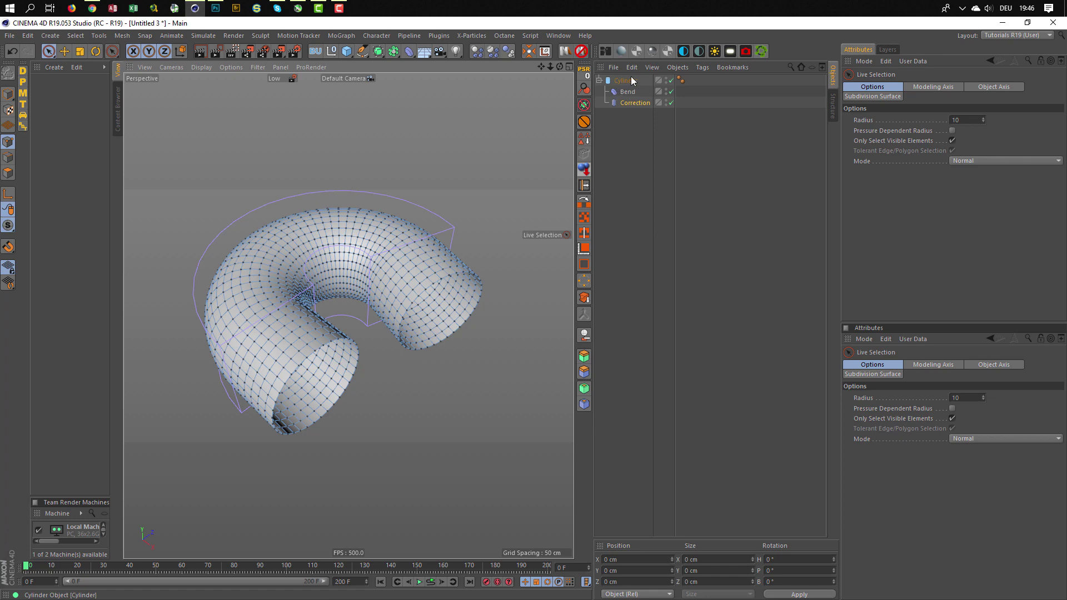
pyautogui.click(8, 93)
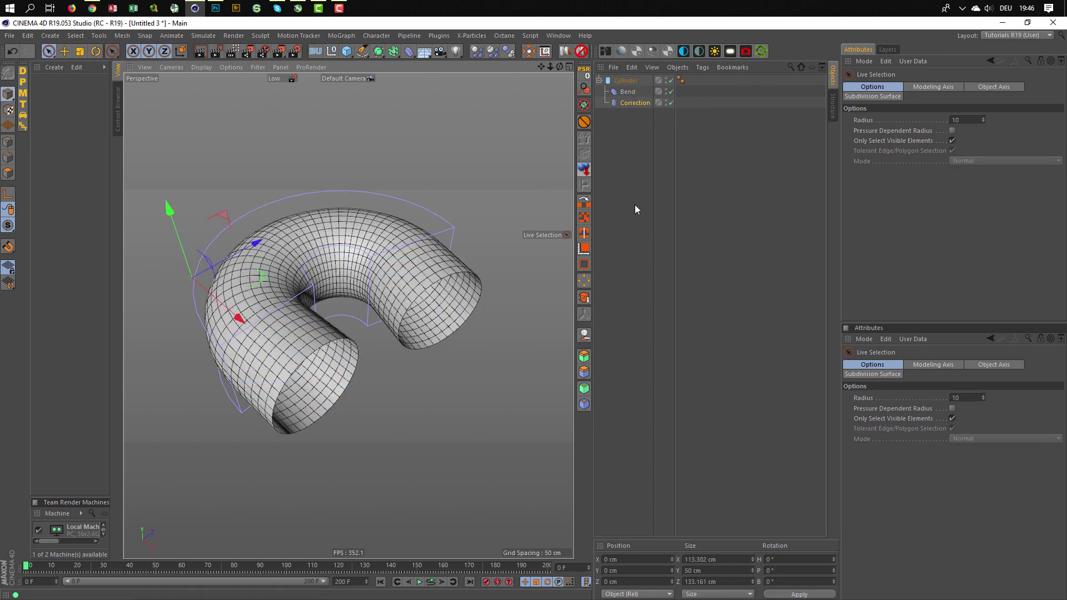
# Add a Tension tag to the cylinder and move it onto the Correction deformer.
pyautogui.rightClick(633, 83)
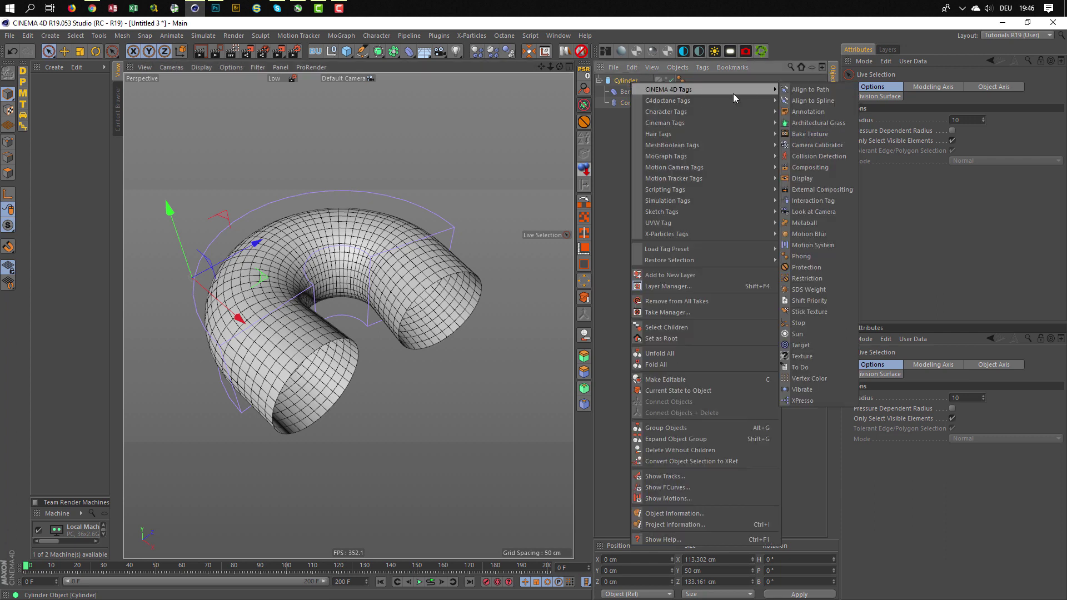
pyautogui.moveTo(665, 111)
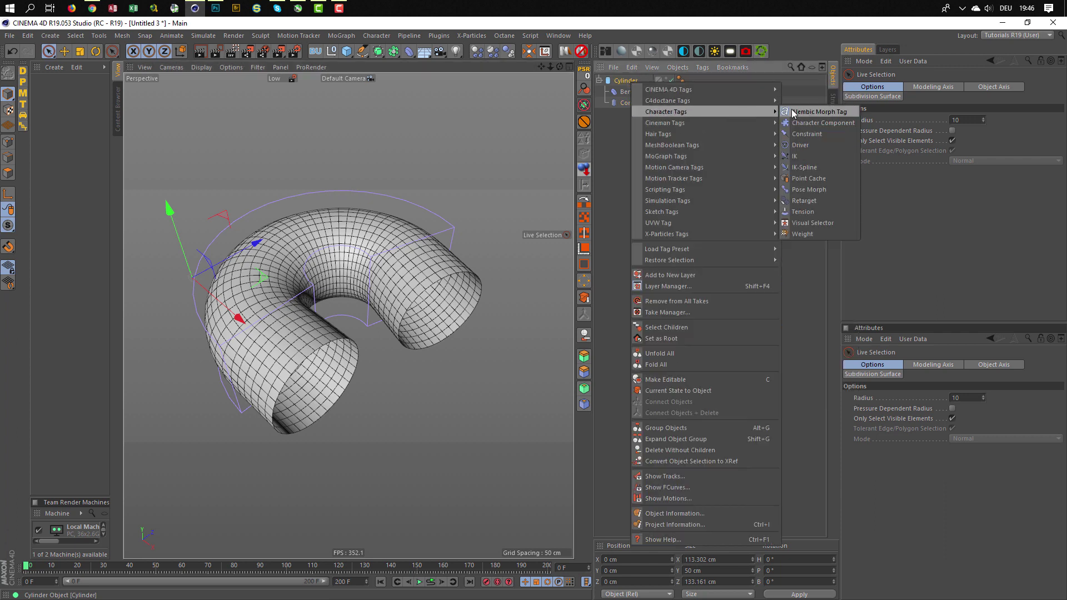
pyautogui.click(808, 212)
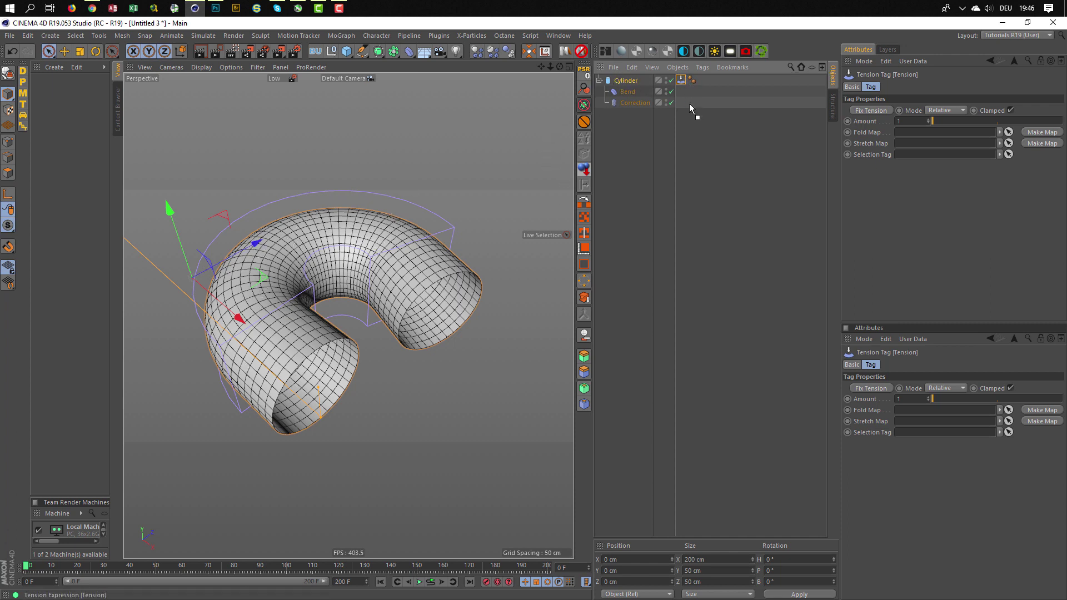
pyautogui.moveTo(689, 104); pyautogui.dragTo(686, 103)
# Open the Bend settings in a separate window and set its strength to 0°.
pyautogui.click(631, 92)
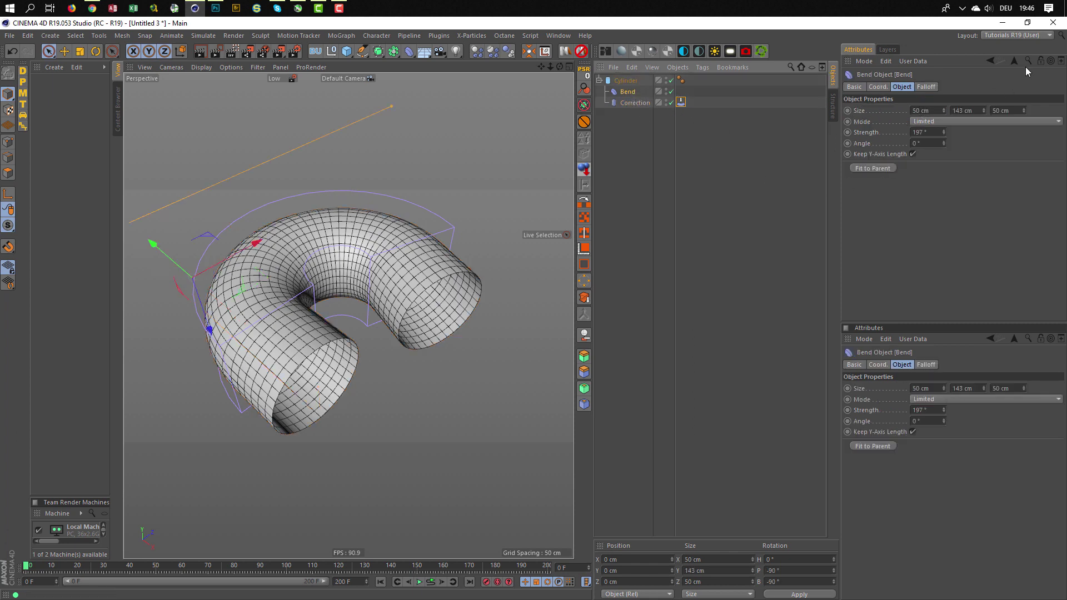
pyautogui.click(1060, 61)
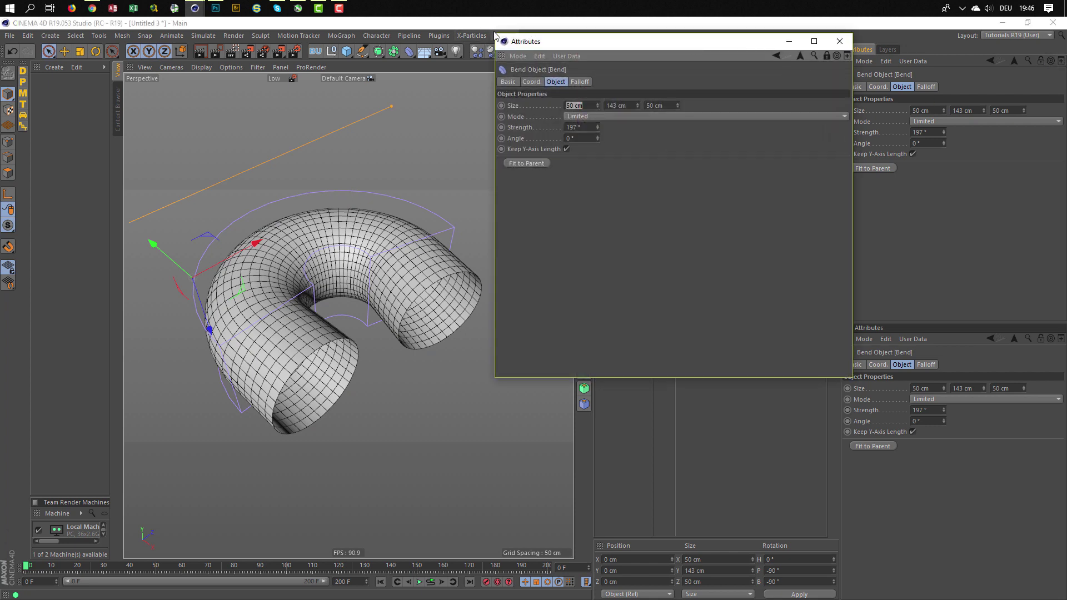
pyautogui.moveTo(496, 35)
pyautogui.mouseDown()
pyautogui.moveTo(670, 134)
pyautogui.moveTo(669, 260)
pyautogui.mouseUp()
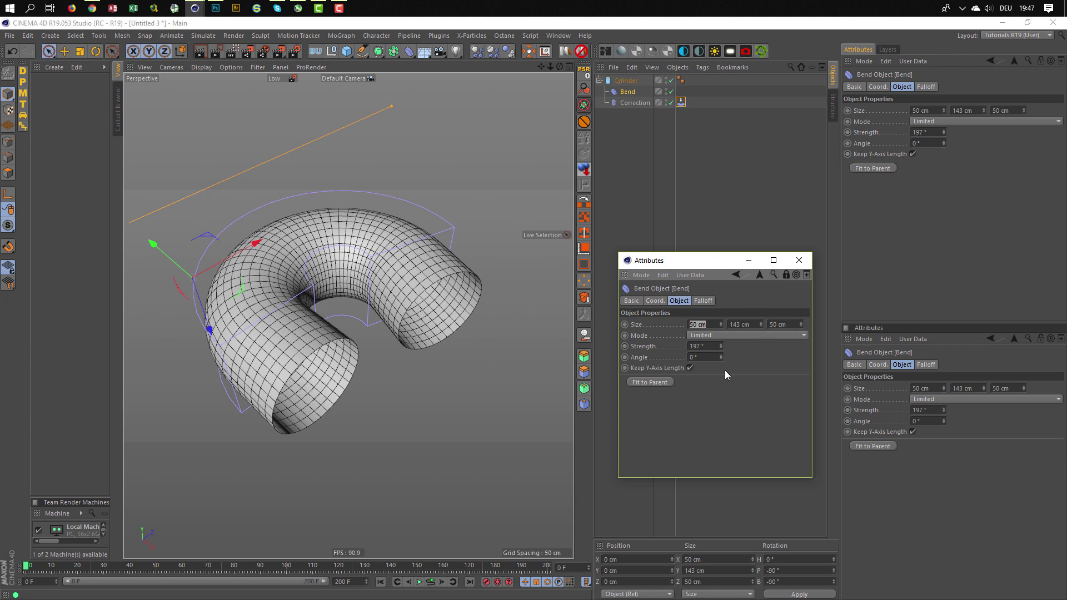
pyautogui.click(701, 347)
pyautogui.write('0')
pyautogui.press('Return')
pyautogui.moveTo(303, 320); pyautogui.dragTo(386, 345, button='middle')
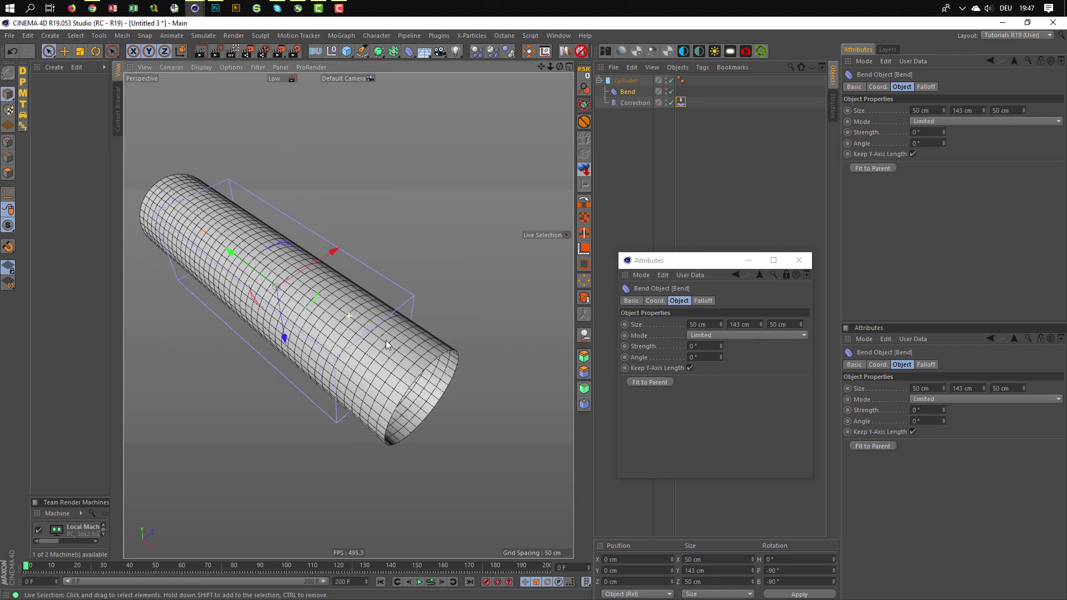
# Lock the Tension tag's settings and create a new Folds fold map for it.
pyautogui.click(680, 102)
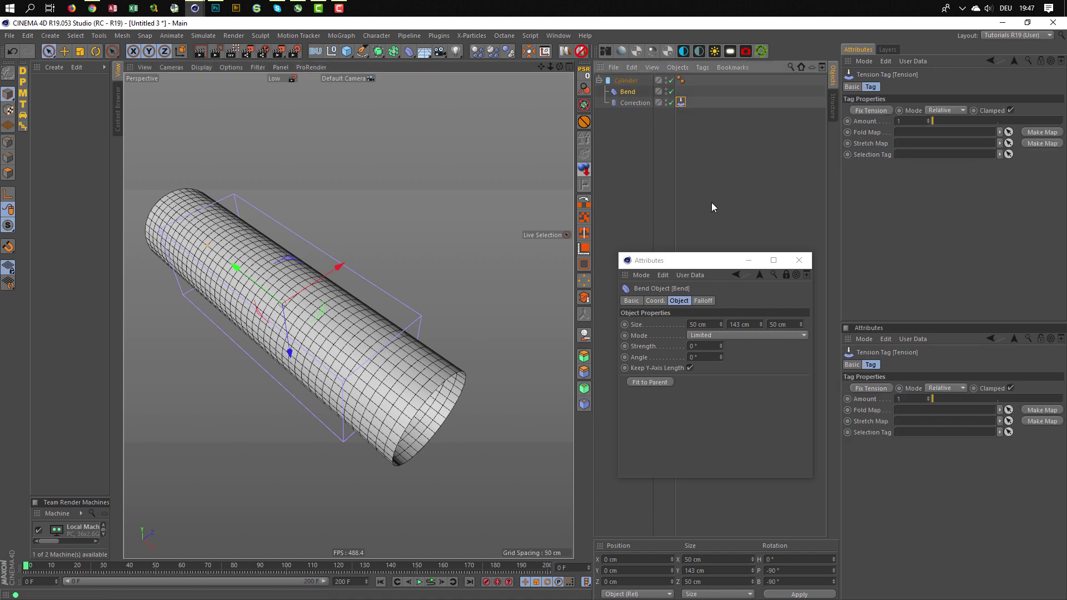
pyautogui.click(1041, 339)
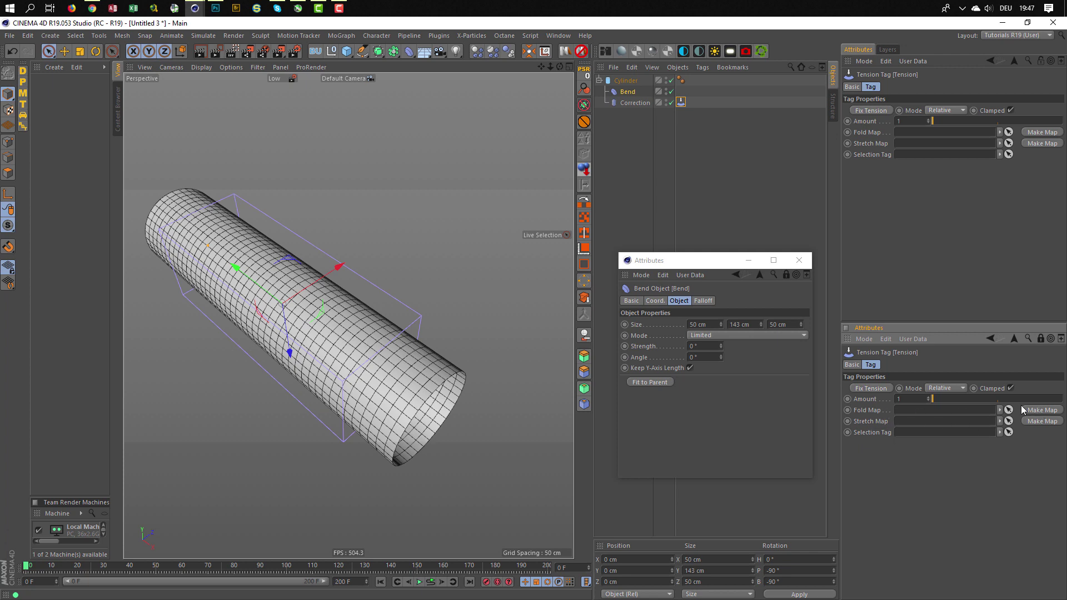
pyautogui.click(1035, 410)
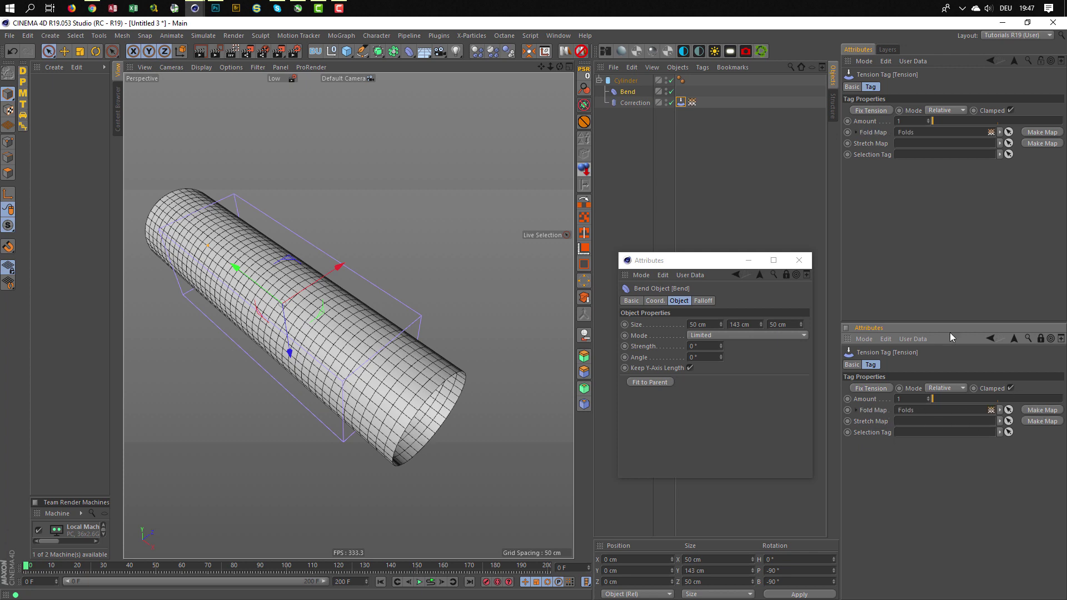
pyautogui.click(692, 102)
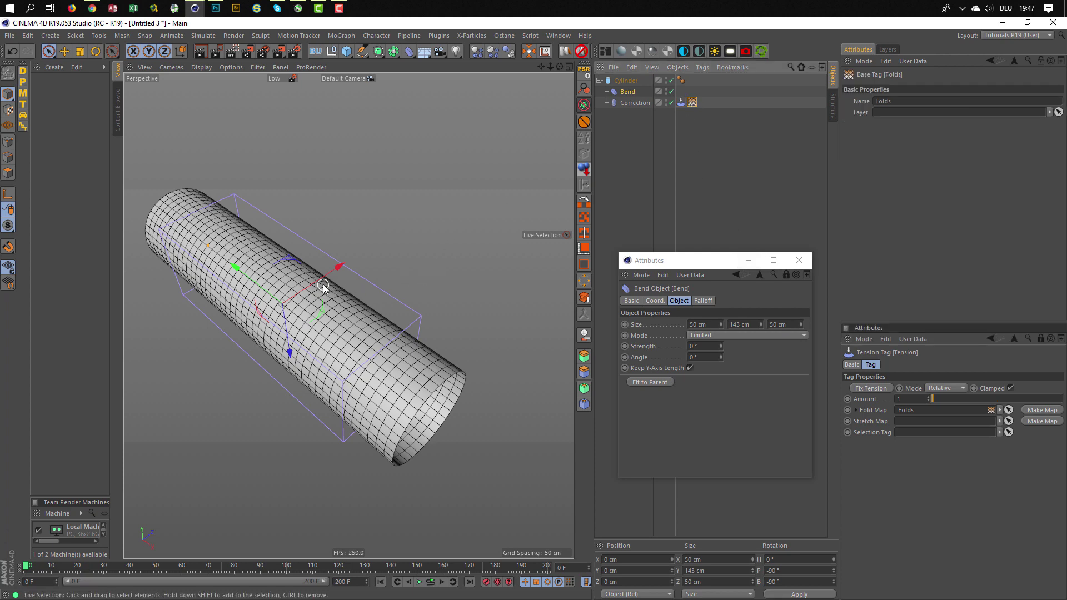
pyautogui.keyDown('alt'); pyautogui.moveTo(550, 312); pyautogui.dragTo(470, 317); pyautogui.keyUp('alt')
# Select the Folds vertex map in Points mode to display its weights on the tube.
pyautogui.click(641, 102)
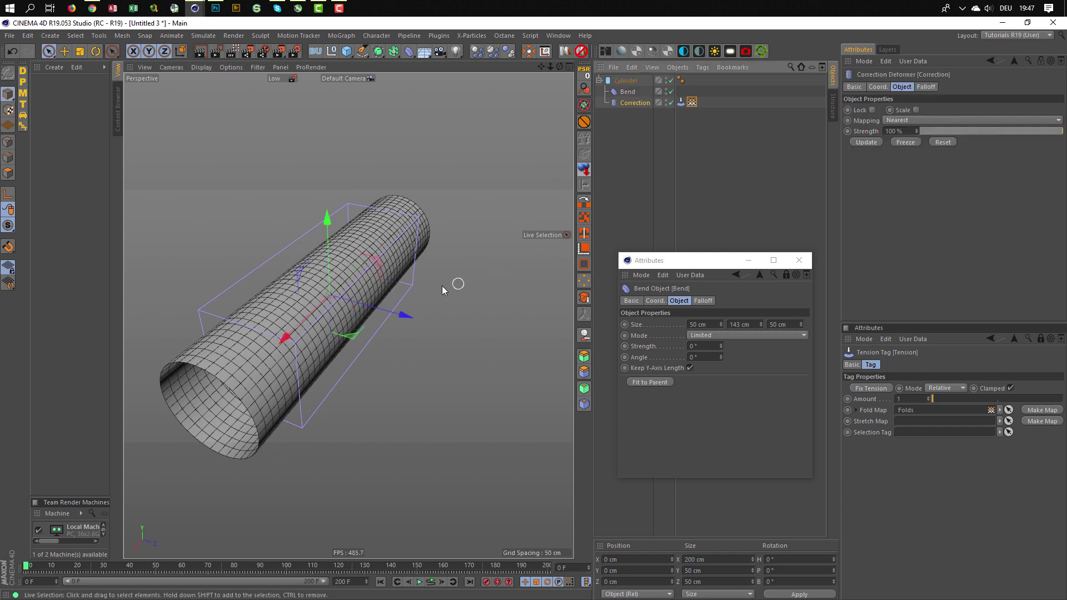
pyautogui.doubleClick(692, 102)
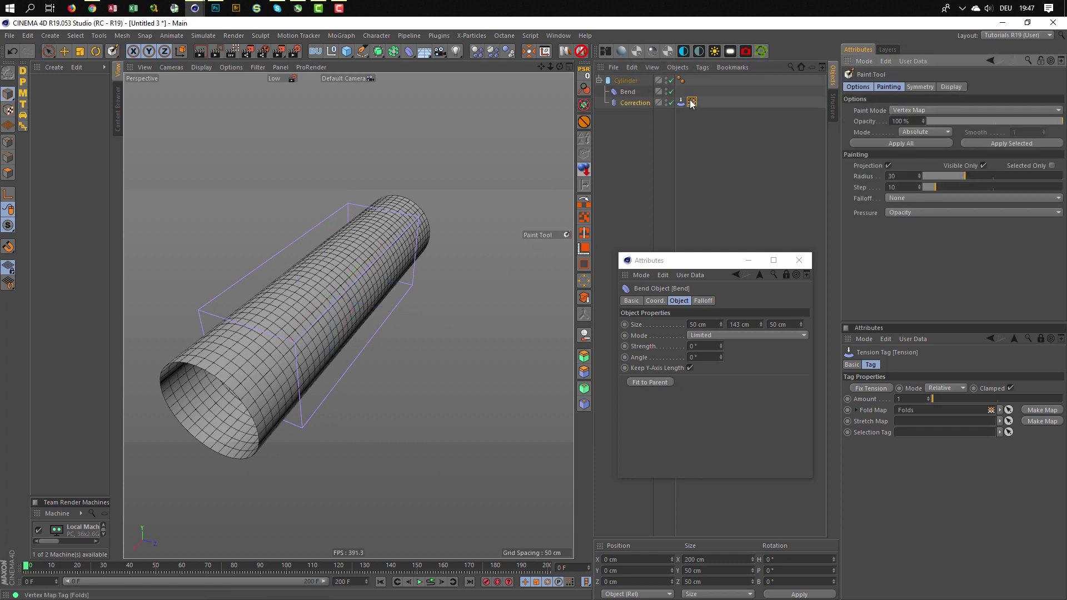
pyautogui.click(681, 102)
pyautogui.click(8, 141)
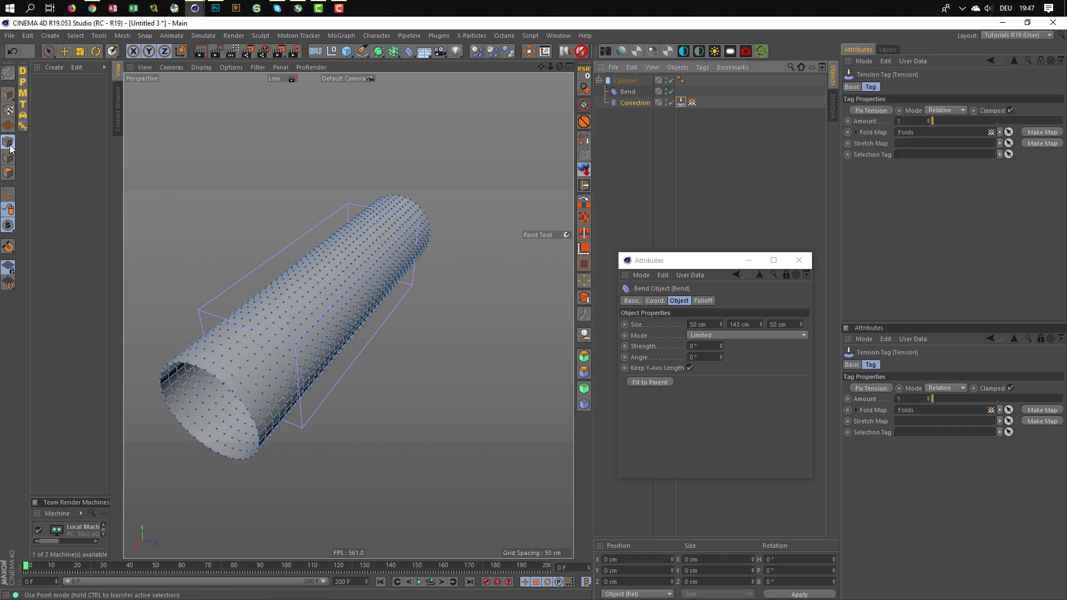
pyautogui.click(692, 102)
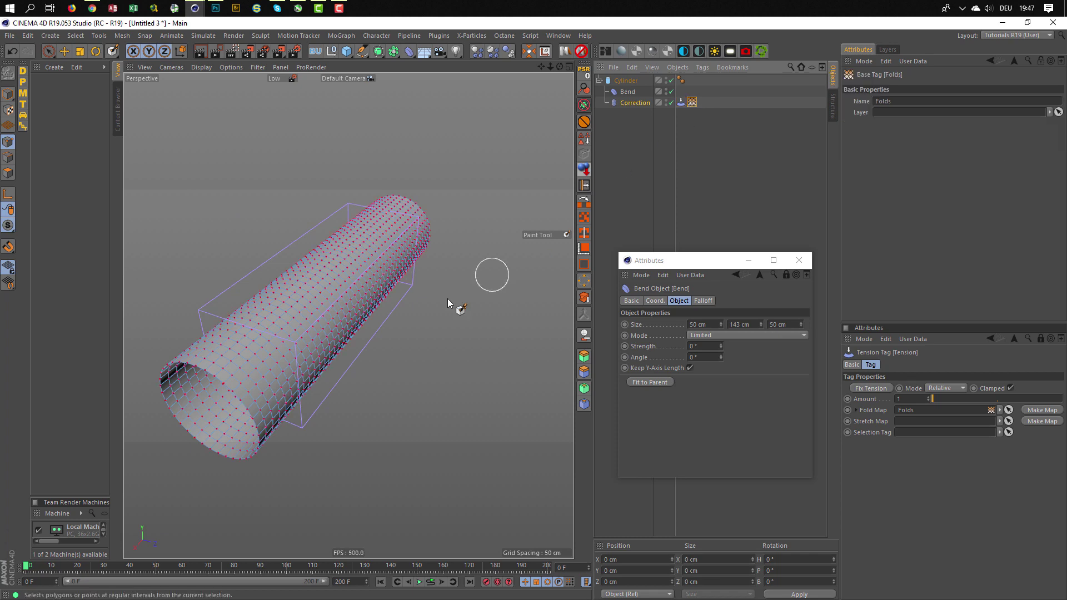
pyautogui.moveTo(348, 285)
pyautogui.keyDown('alt'); pyautogui.mouseDown()
pyautogui.moveTo(363, 299)
pyautogui.moveTo(319, 310)
pyautogui.moveTo(367, 273)
pyautogui.moveTo(373, 247)
pyautogui.mouseUp(); pyautogui.keyUp('alt')
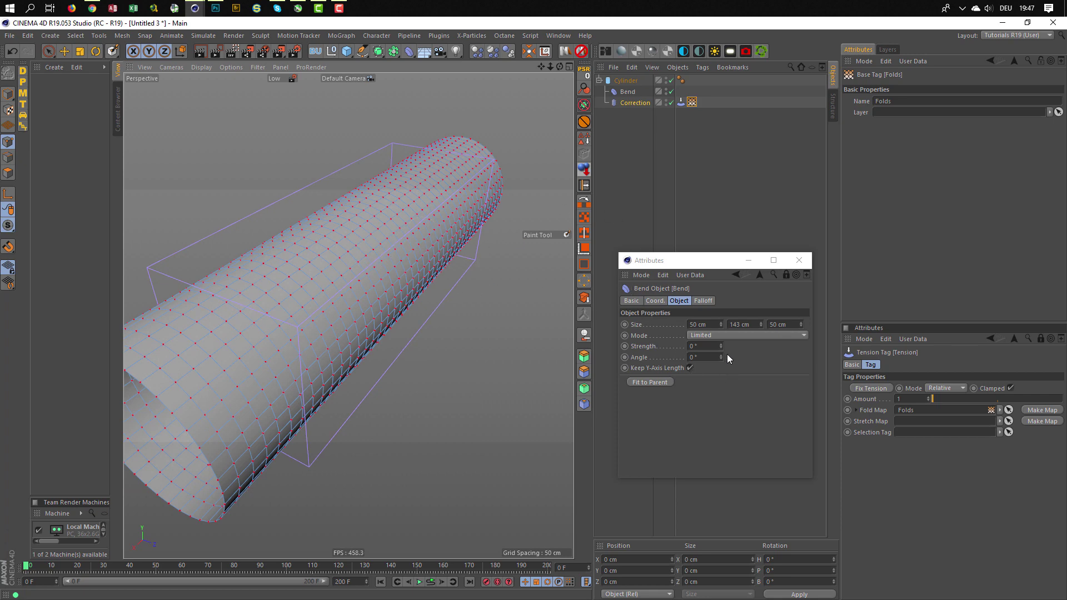
# Raise the Bend strength to 158° to curl the tube into a tall arch.
pyautogui.moveTo(722, 345); pyautogui.dragTo(720, 327)
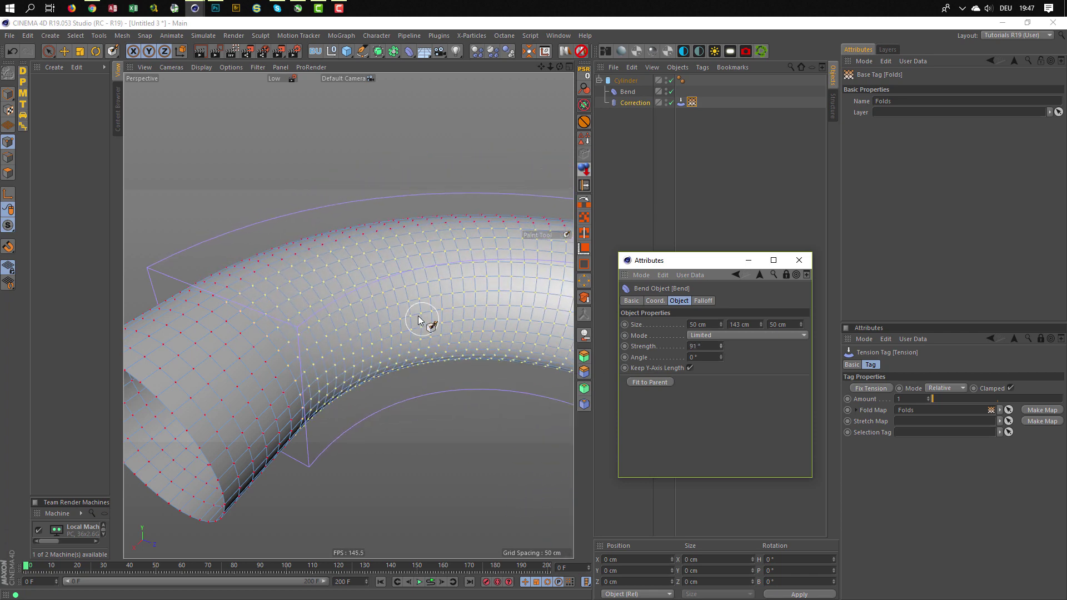
pyautogui.scroll(-4, 384, 304)
pyautogui.scroll(-3, 350, 304)
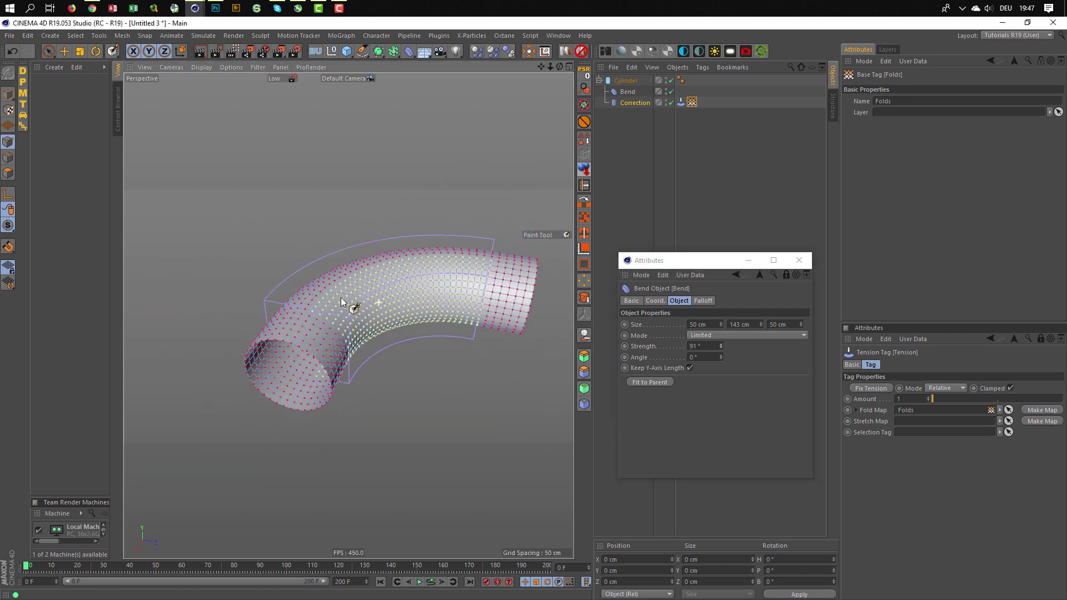
pyautogui.scroll(-2, 362, 300)
pyautogui.moveTo(369, 294); pyautogui.dragTo(329, 306, button='middle')
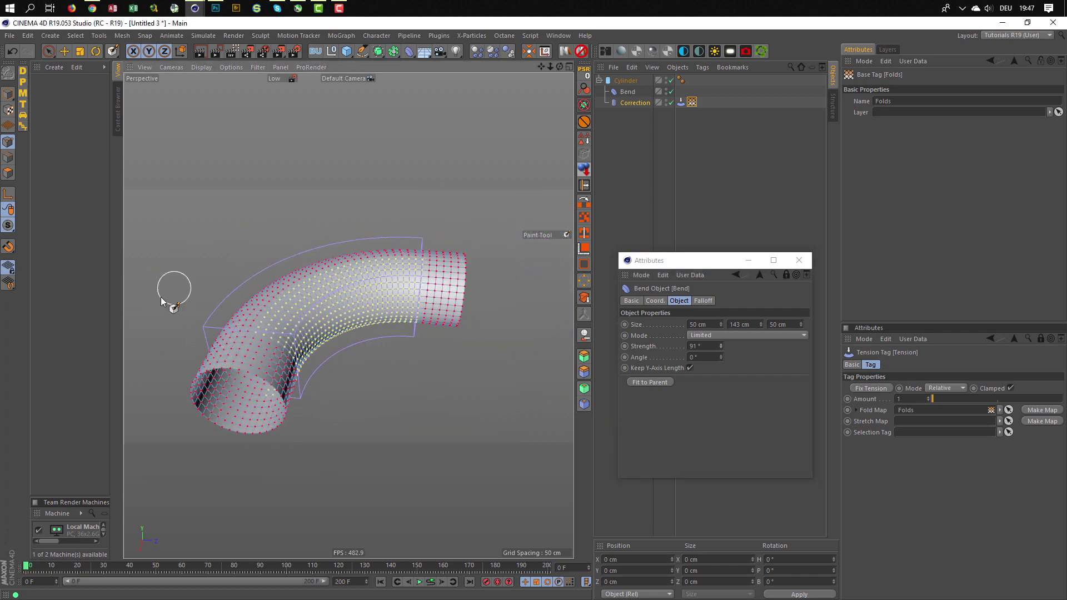
pyautogui.scroll(3, 338, 311)
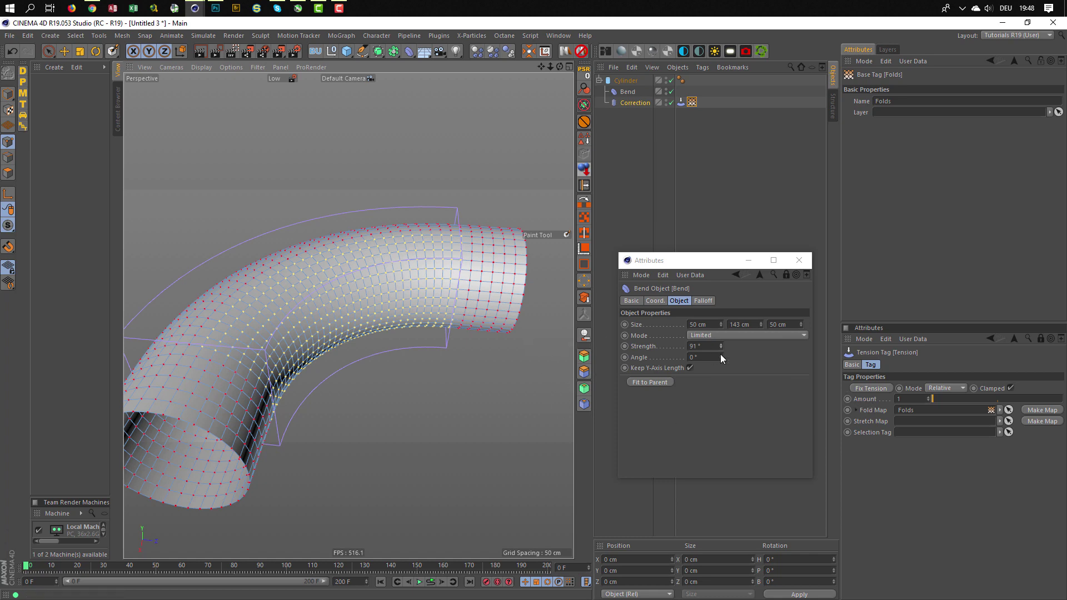
pyautogui.moveTo(720, 345); pyautogui.dragTo(739, 311)
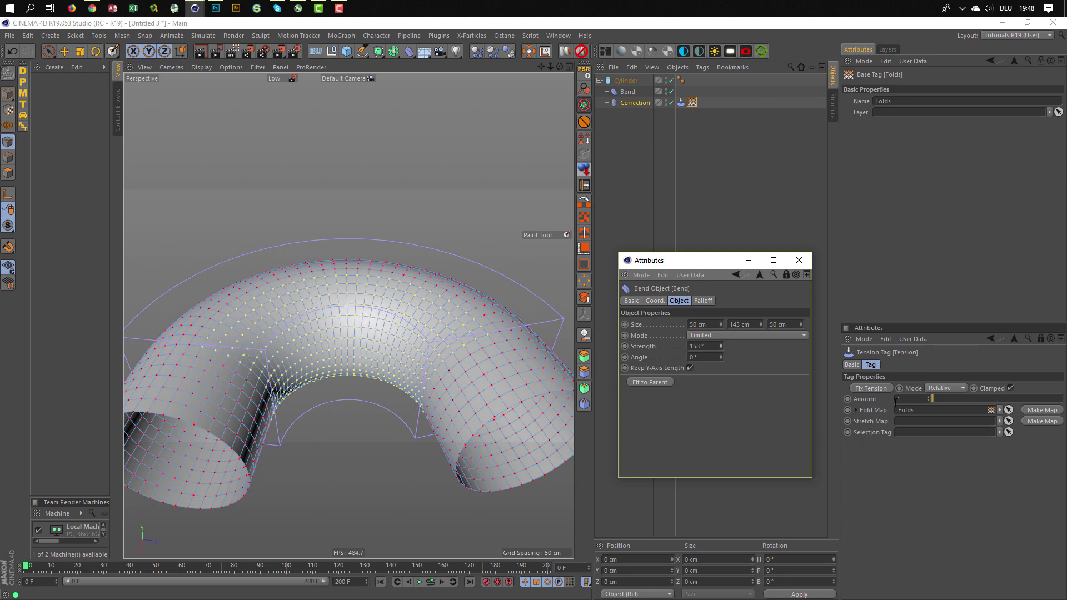
# Try Tension amounts of 5 and 8, settling on 7.
pyautogui.click(913, 396)
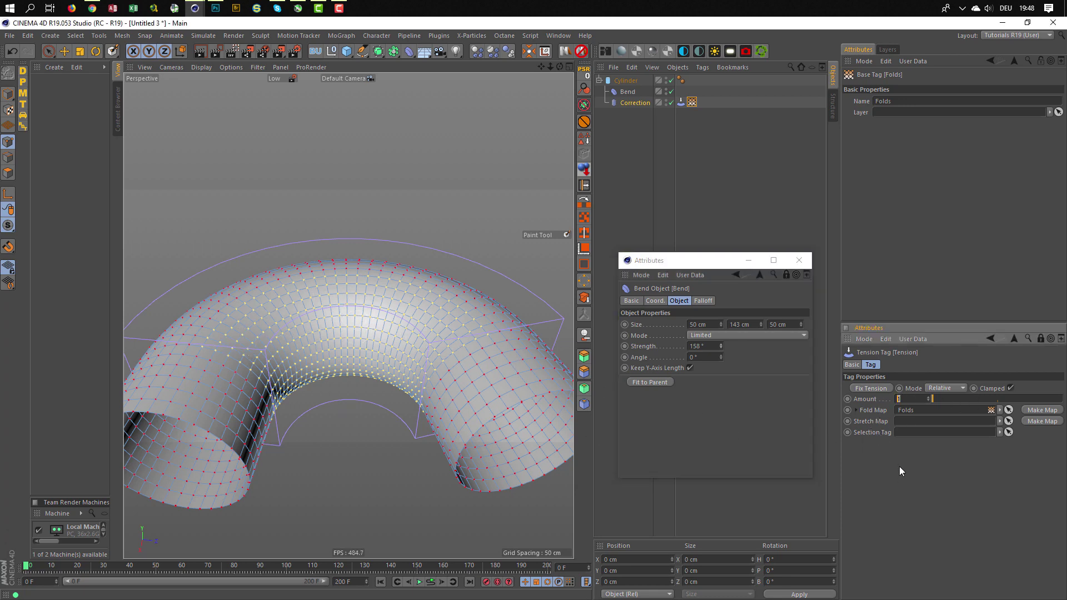
pyautogui.write('5')
pyautogui.press('Return')
pyautogui.write('8')
pyautogui.press('Return')
pyautogui.write('7')
pyautogui.press('Return')
pyautogui.moveTo(400, 297)
pyautogui.keyDown('alt'); pyautogui.mouseDown()
pyautogui.moveTo(341, 267)
pyautogui.moveTo(321, 305)
pyautogui.moveTo(308, 287)
pyautogui.moveTo(302, 305)
pyautogui.moveTo(314, 301)
pyautogui.mouseUp(); pyautogui.keyUp('alt')
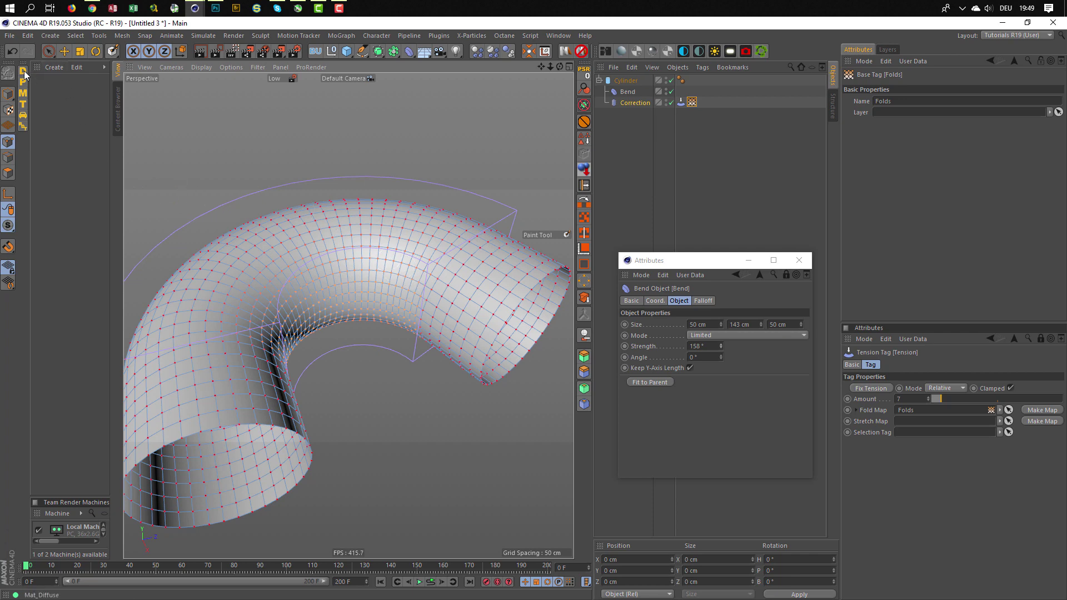
# Create a new Diffuse material and apply it to the cylinder.
pyautogui.doubleClick(32, 108)
pyautogui.doubleClick(43, 86)
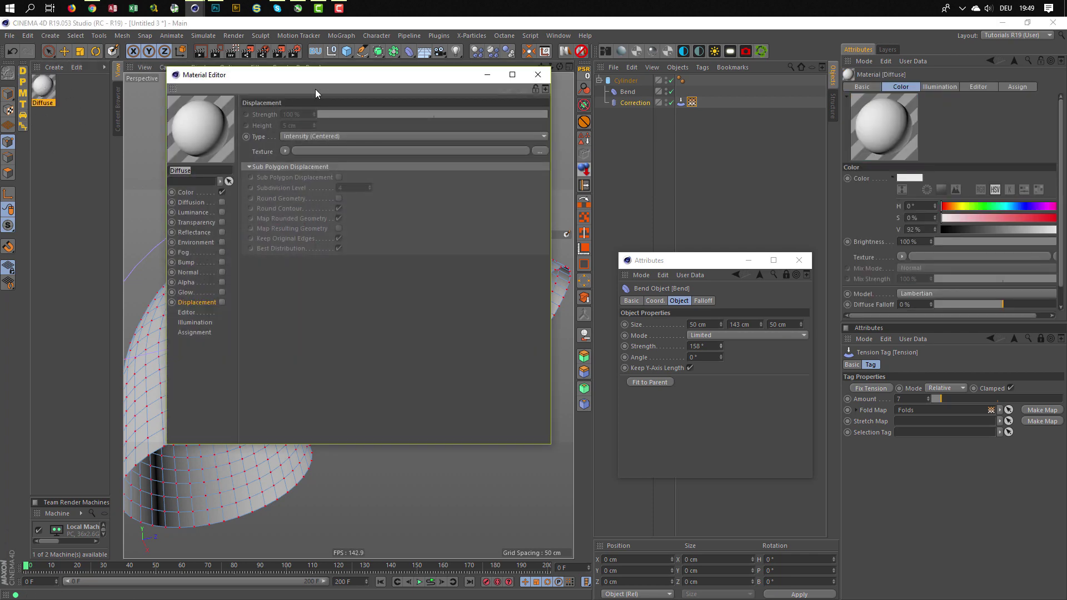
pyautogui.moveTo(311, 78); pyautogui.dragTo(637, 220)
pyautogui.moveTo(43, 86); pyautogui.dragTo(627, 80)
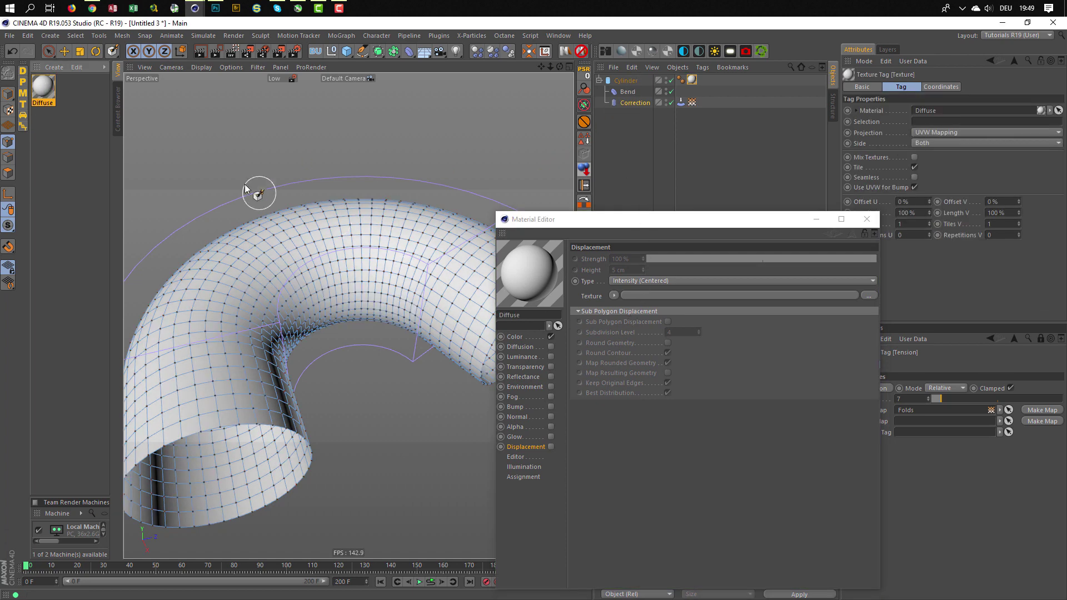
pyautogui.click(8, 93)
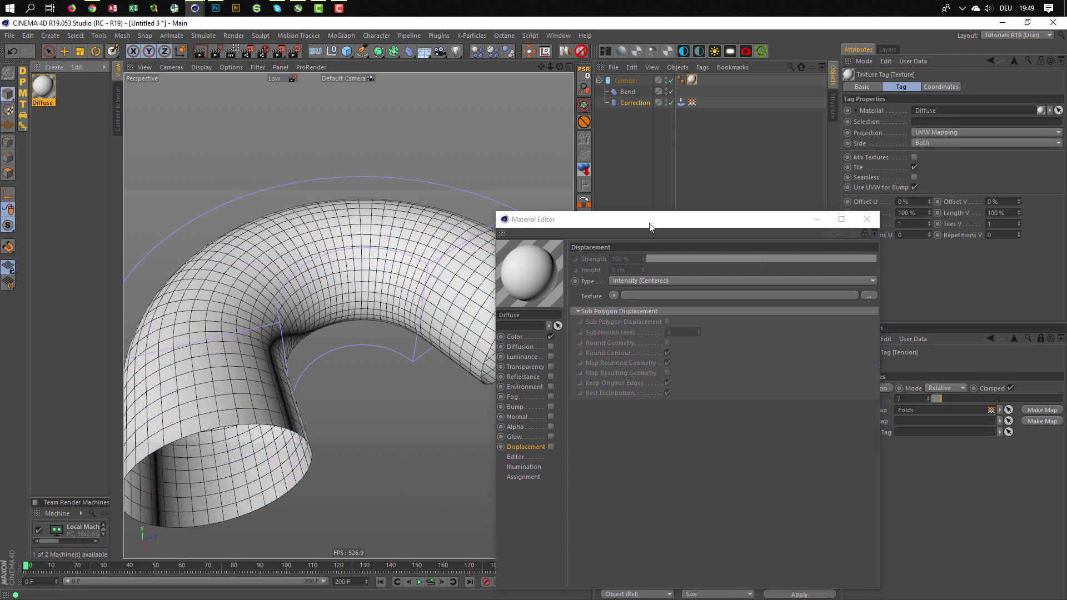
pyautogui.moveTo(650, 226); pyautogui.dragTo(758, 184)
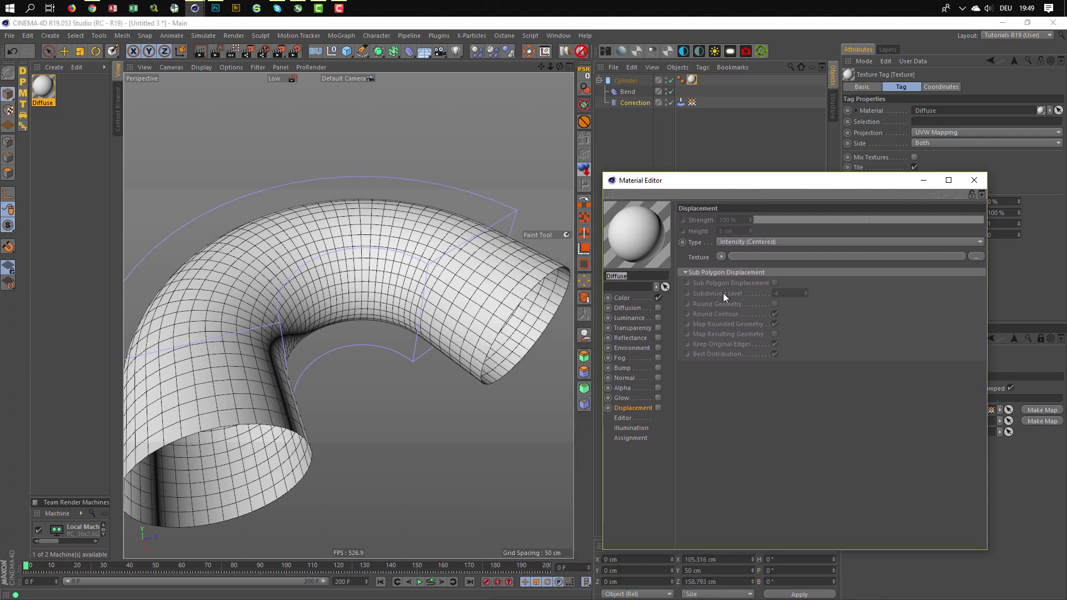
# Enable the material's Luminance channel with a Noise shader, turning Color off.
pyautogui.click(658, 317)
pyautogui.click(658, 298)
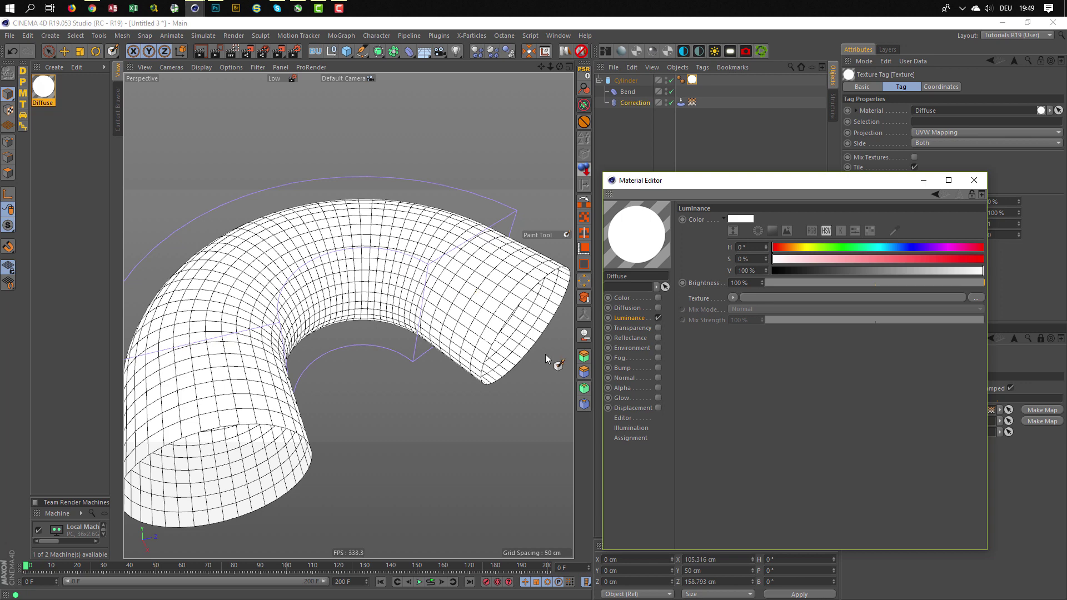
pyautogui.click(732, 298)
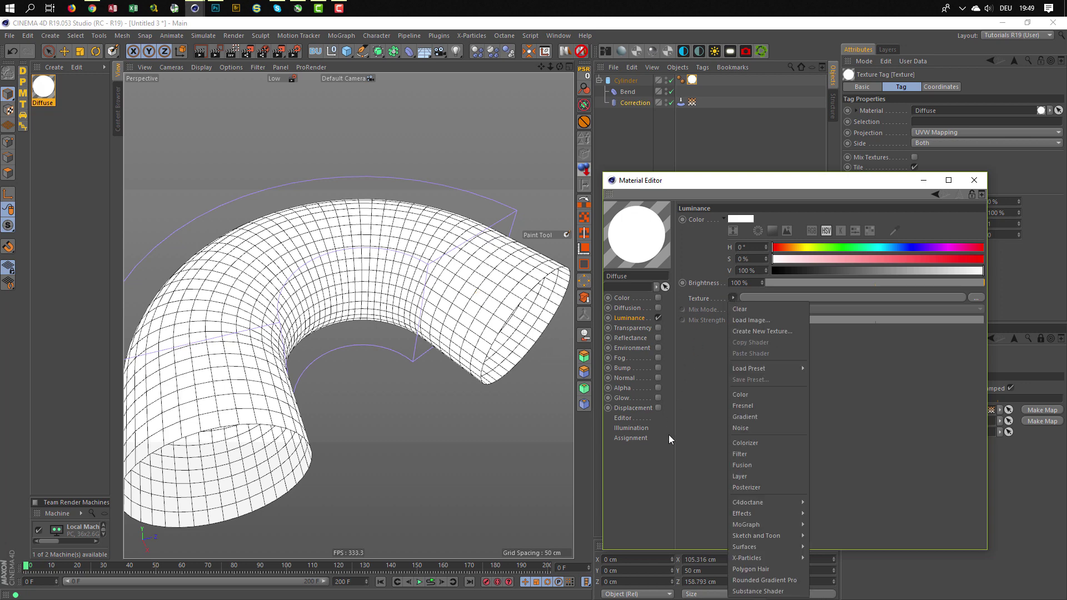
pyautogui.click(745, 426)
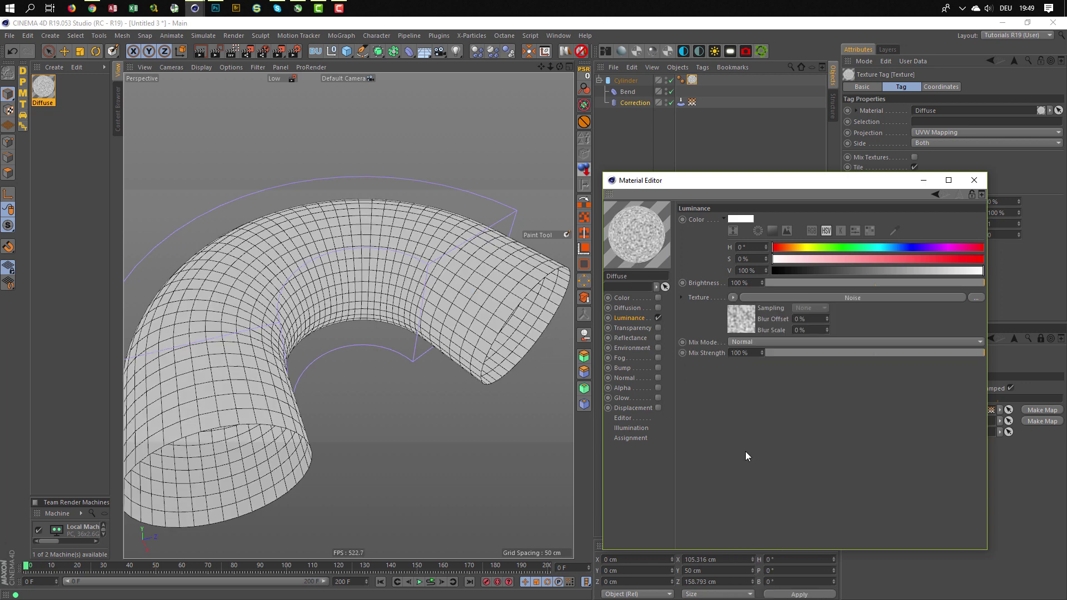
pyautogui.click(743, 321)
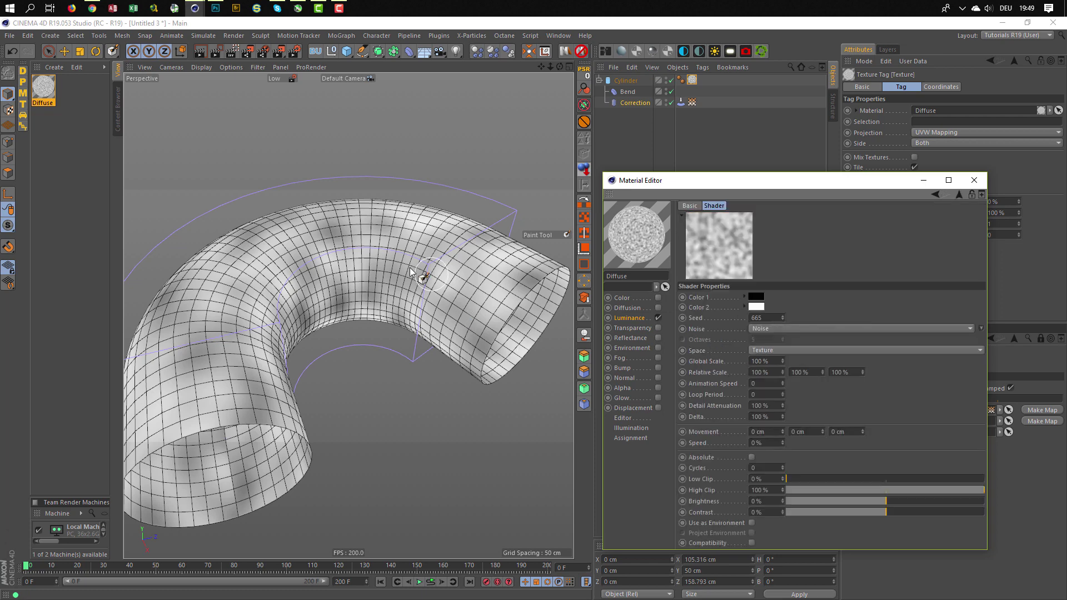
# Stretch the noise into stripes with 10% global scale and 0% relative X scale.
pyautogui.doubleClick(772, 362)
pyautogui.write('10')
pyautogui.press('Return')
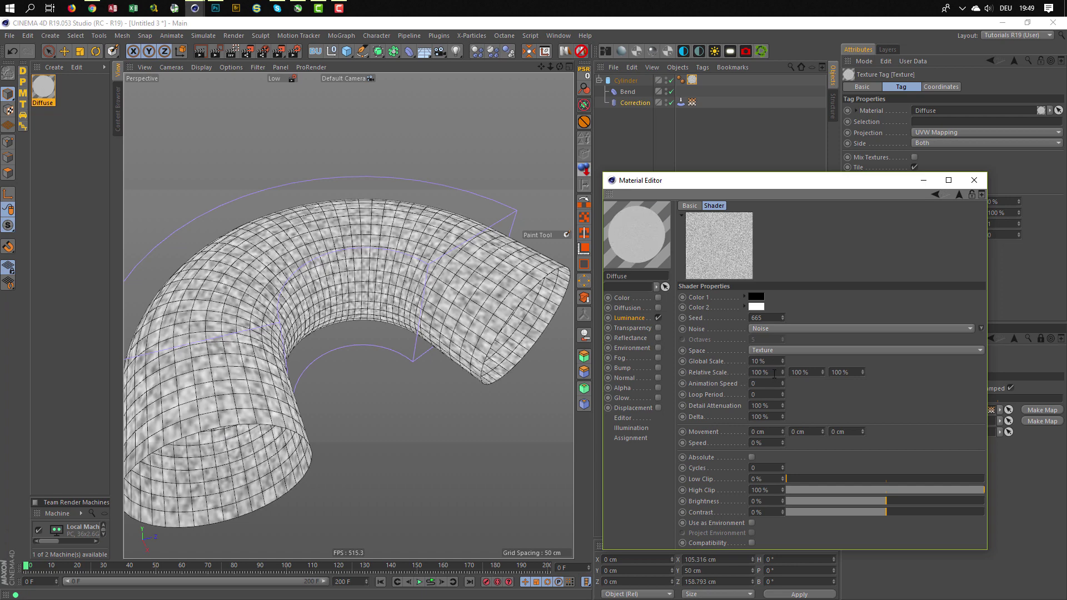
pyautogui.press('Tab')
pyautogui.write('0')
pyautogui.press('Return')
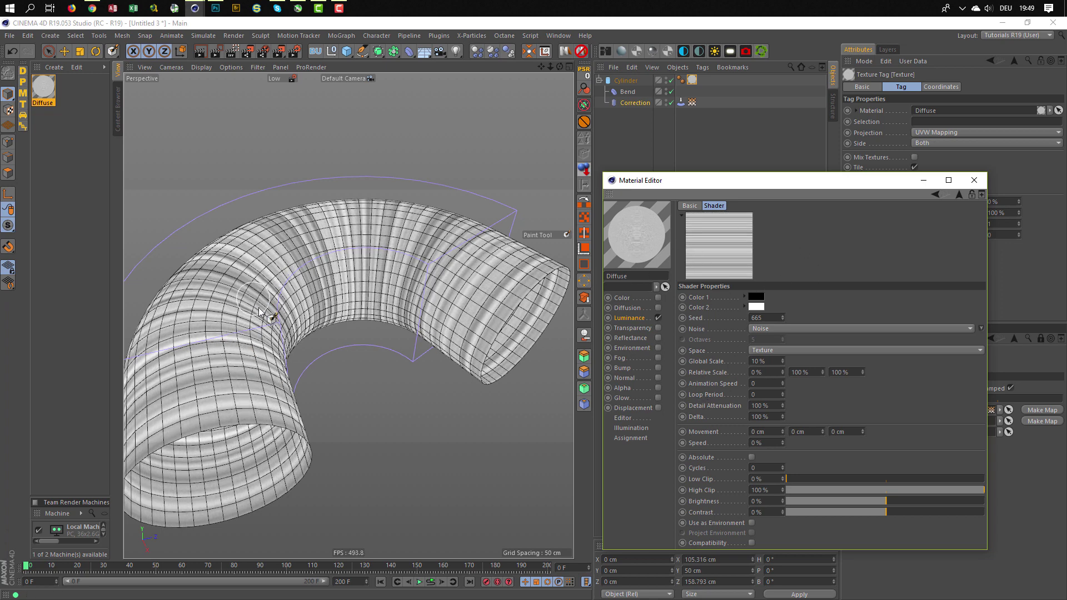
pyautogui.click(297, 308)
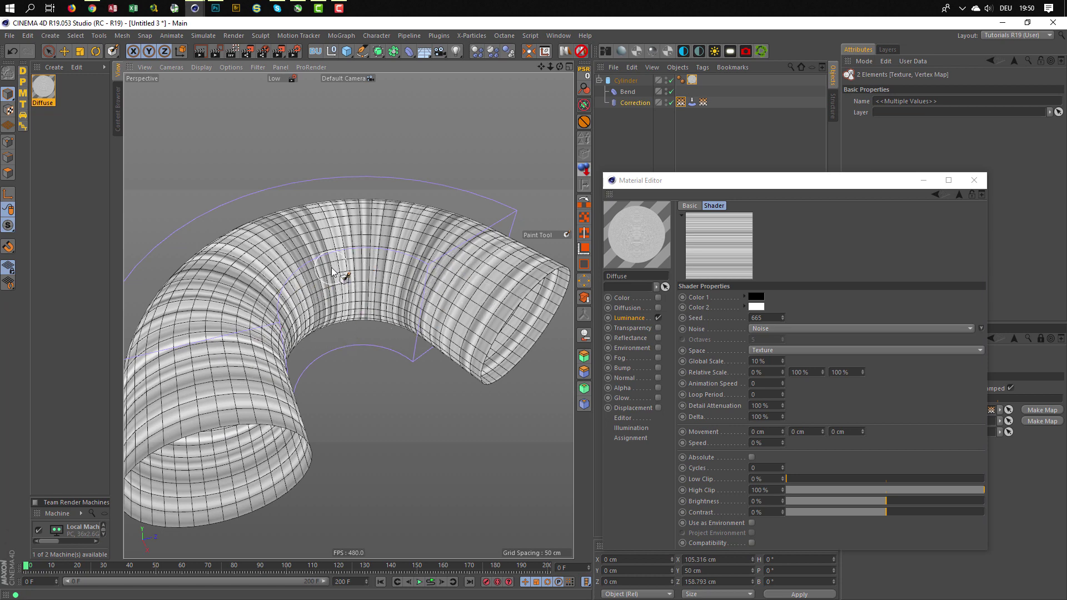
# Raise the noise global scale to 20% and turn the Color channel back on.
pyautogui.click(771, 362)
pyautogui.write('20')
pyautogui.press('Return')
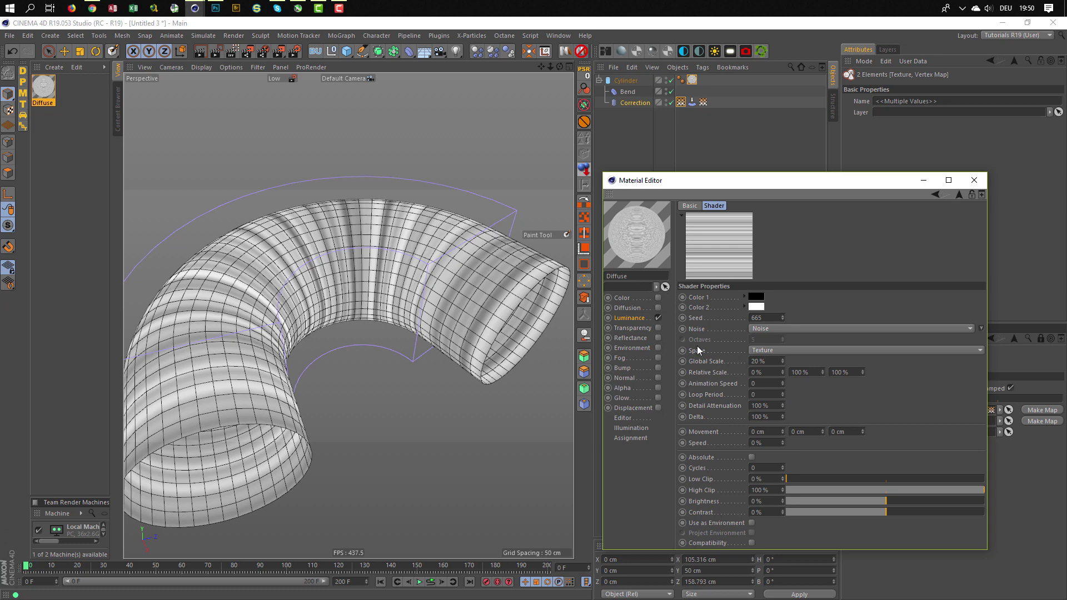
pyautogui.click(635, 318)
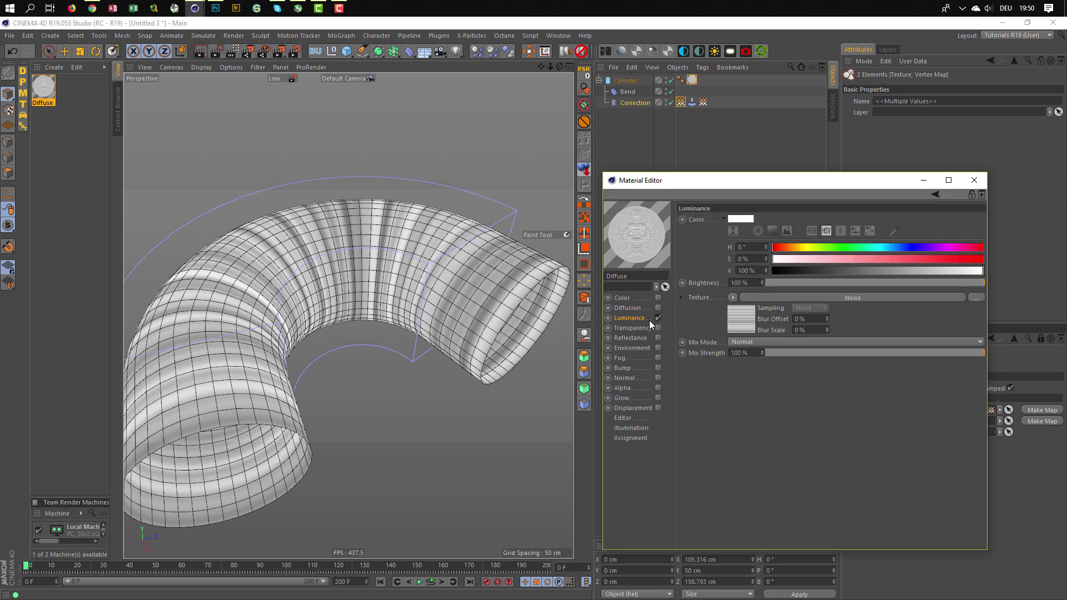
pyautogui.click(659, 297)
# Turn off luminance and enable displacement with a Noise texture.
pyautogui.click(658, 318)
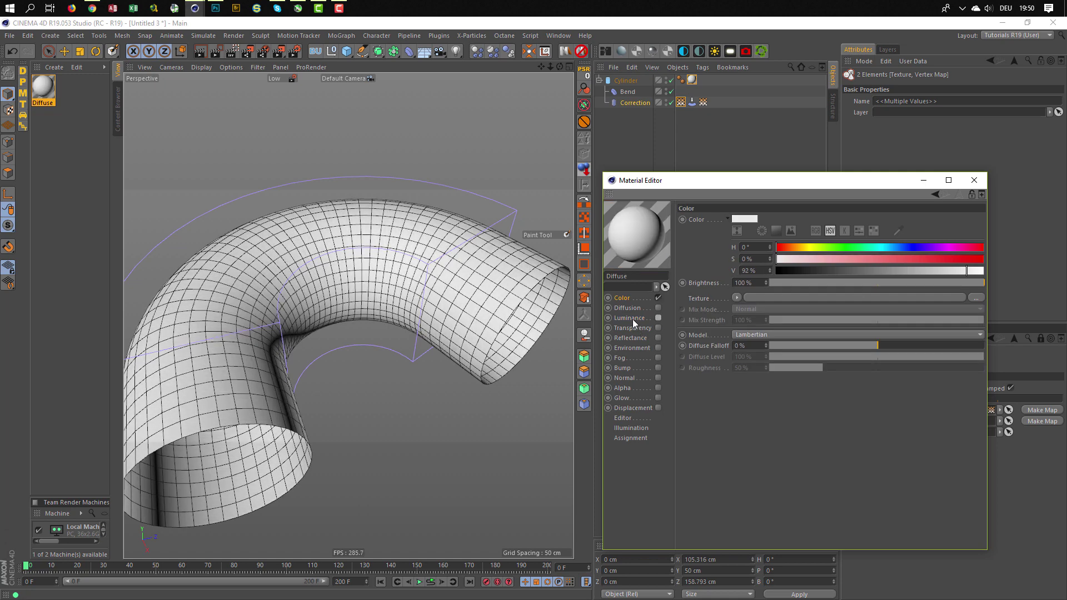
pyautogui.rightClick(694, 298)
pyautogui.click(718, 361)
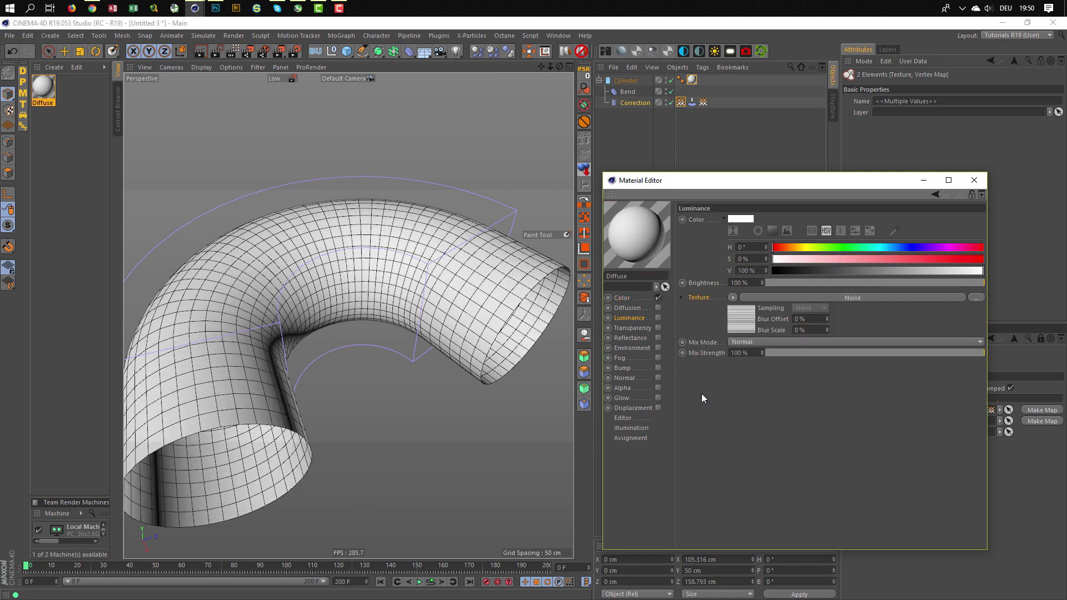
pyautogui.click(658, 408)
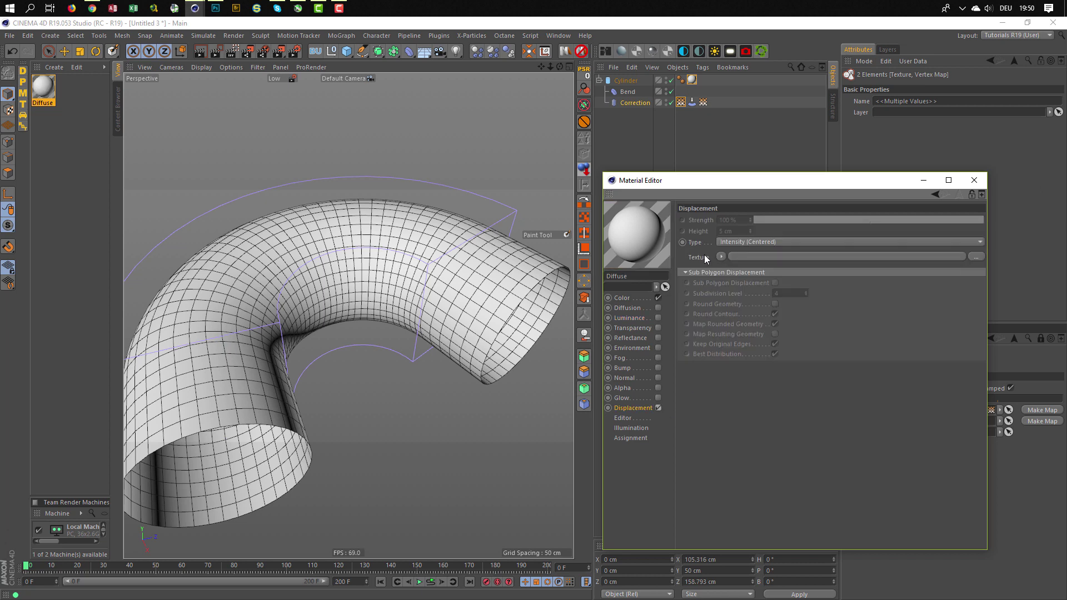
pyautogui.click(721, 256)
pyautogui.click(728, 295)
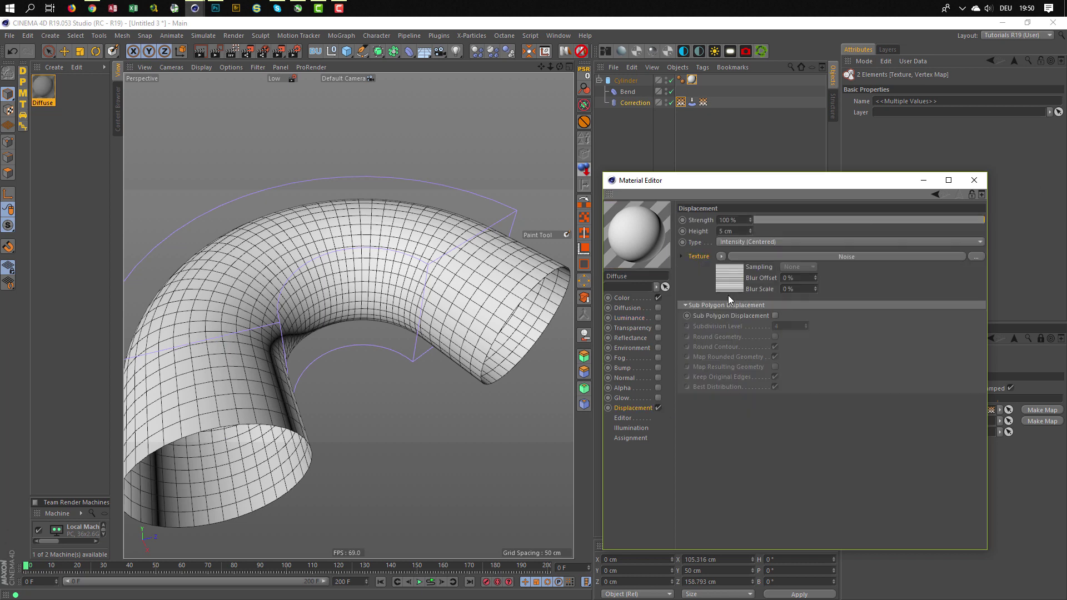
# Start an interactive render preview of the tube and enlarge its region.
pyautogui.keyDown('alt'); pyautogui.moveTo(519, 322); pyautogui.dragTo(543, 318); pyautogui.keyUp('alt')
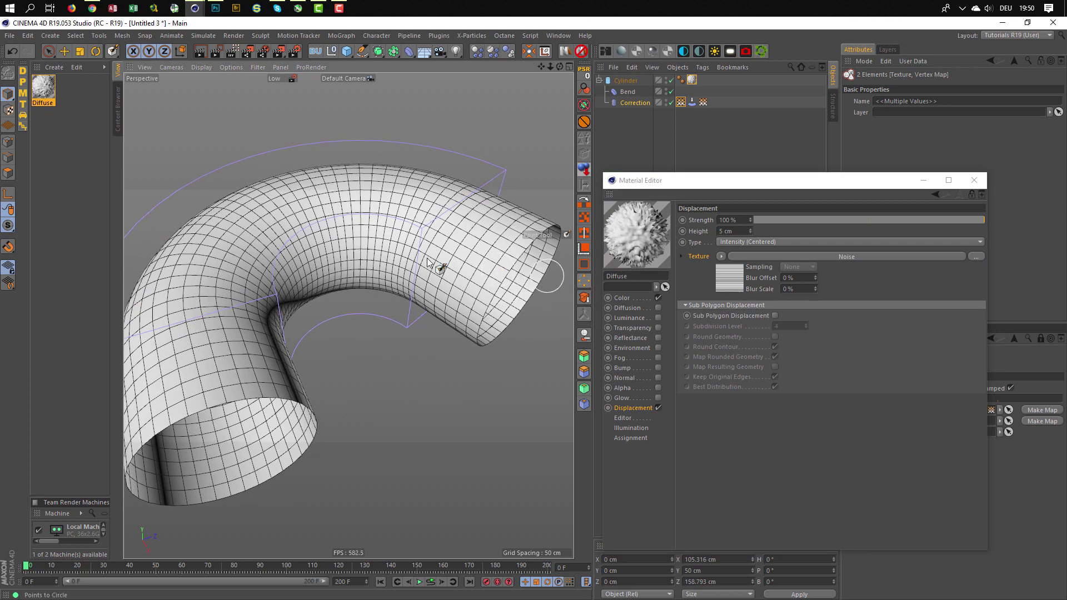
pyautogui.click(233, 53)
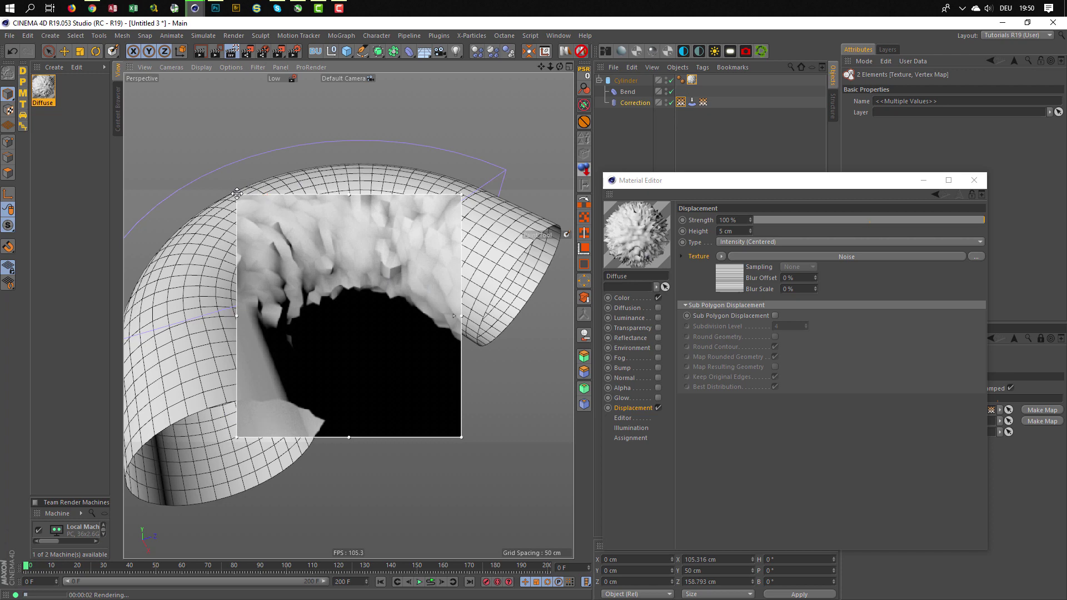
pyautogui.moveTo(237, 193); pyautogui.dragTo(126, 96)
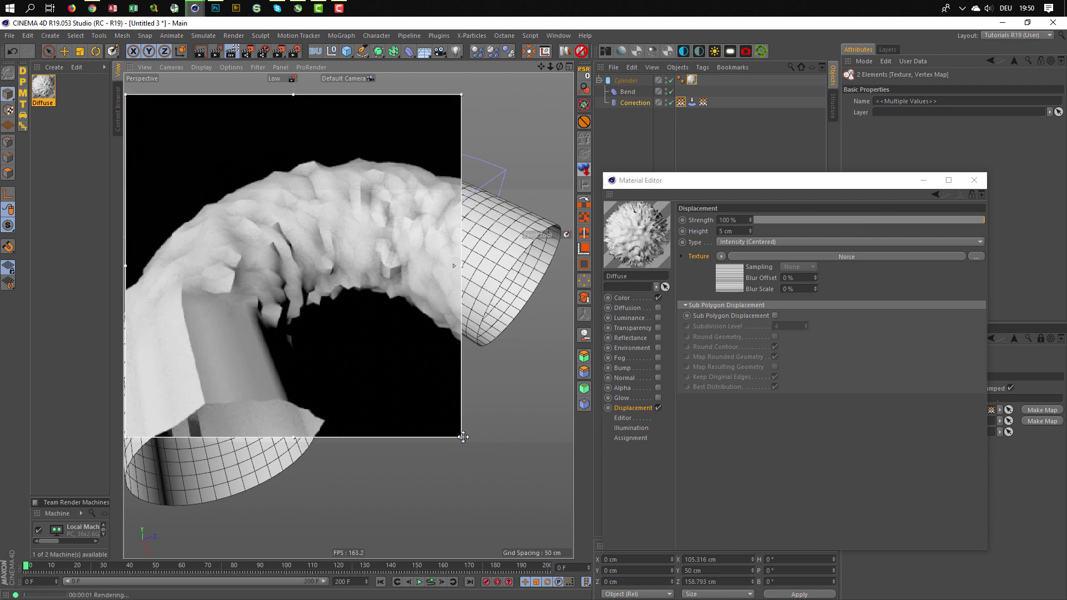
pyautogui.moveTo(463, 437); pyautogui.dragTo(562, 529)
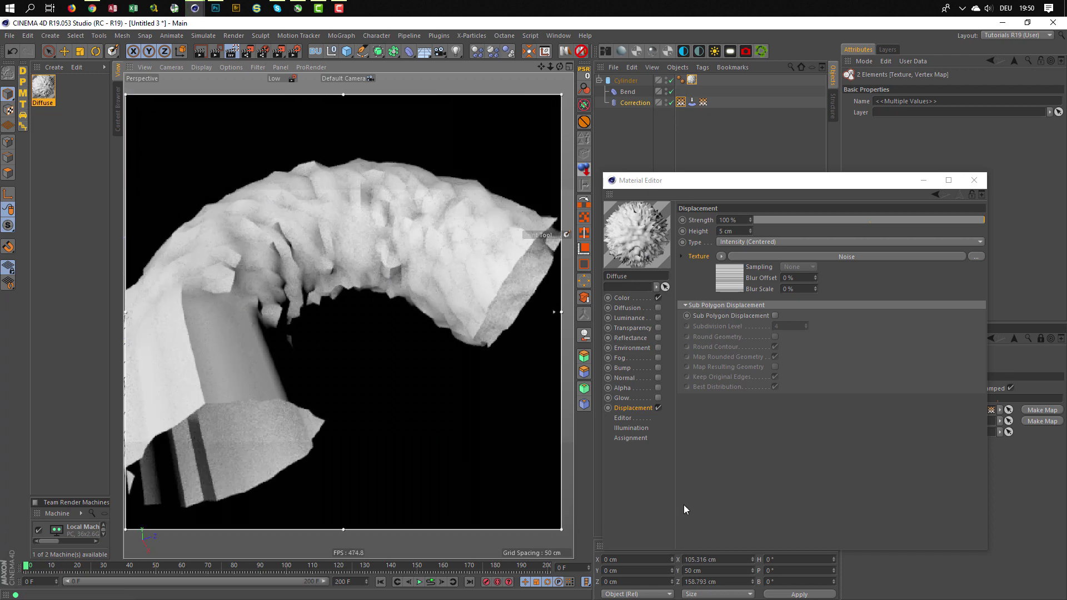
# Map the displacement Noise in UV (2D) space and enable Sub Polygon Displacement.
pyautogui.click(772, 256)
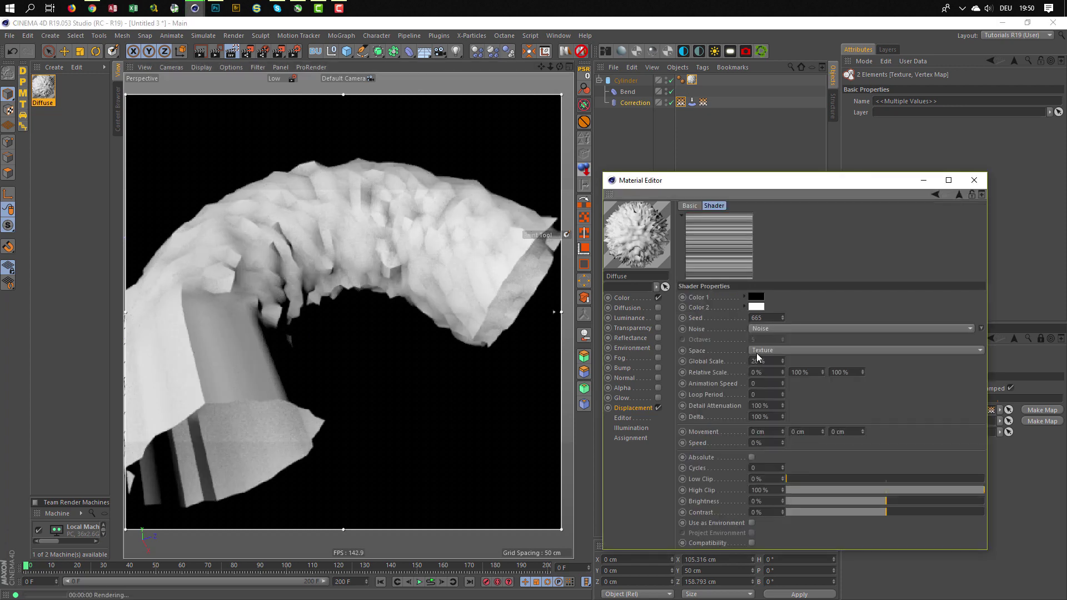
pyautogui.click(780, 350)
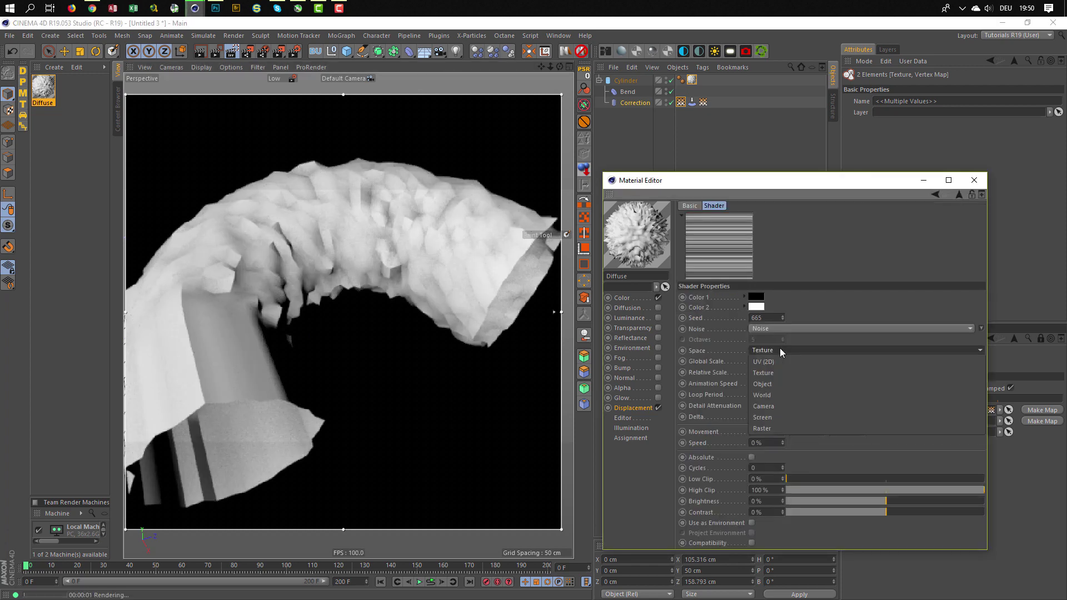
pyautogui.click(770, 361)
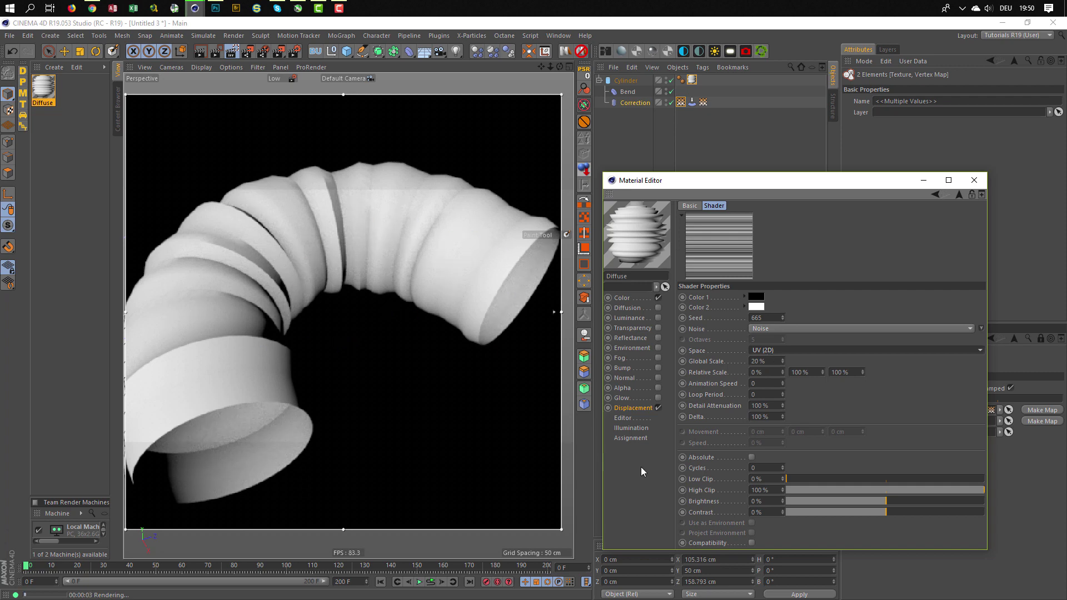
pyautogui.click(632, 408)
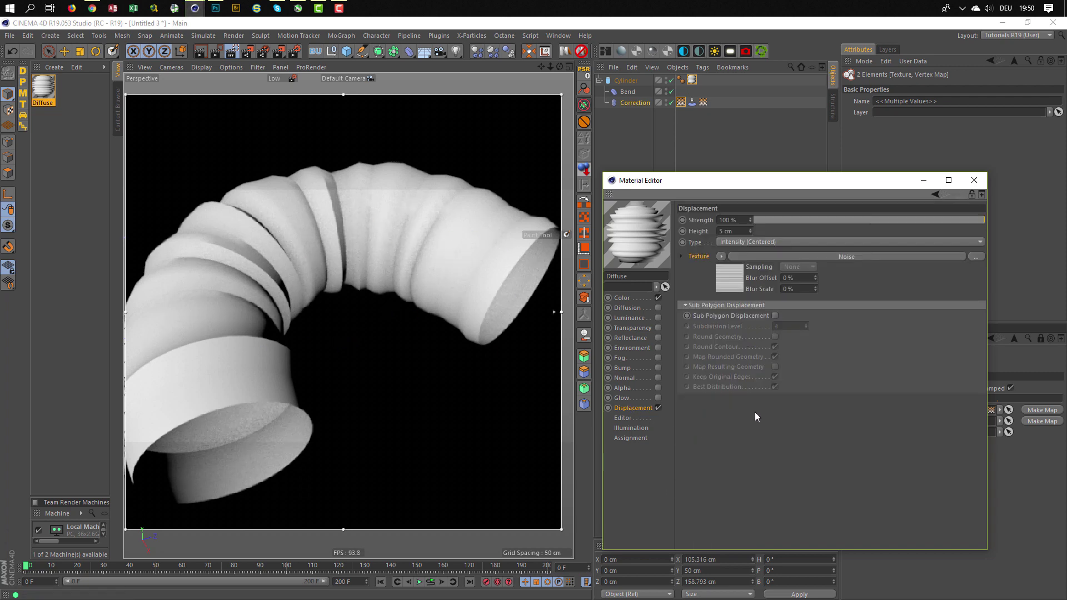
pyautogui.click(775, 316)
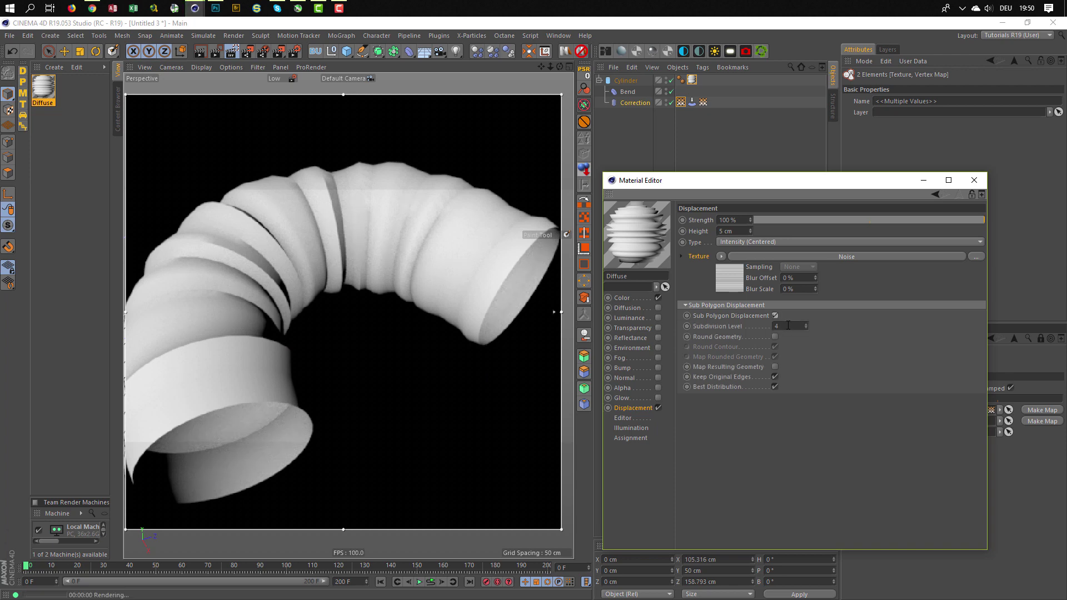
# Set the sub-polygon Subdivision Level to 2 and turn on Round Geometry.
pyautogui.doubleClick(788, 326)
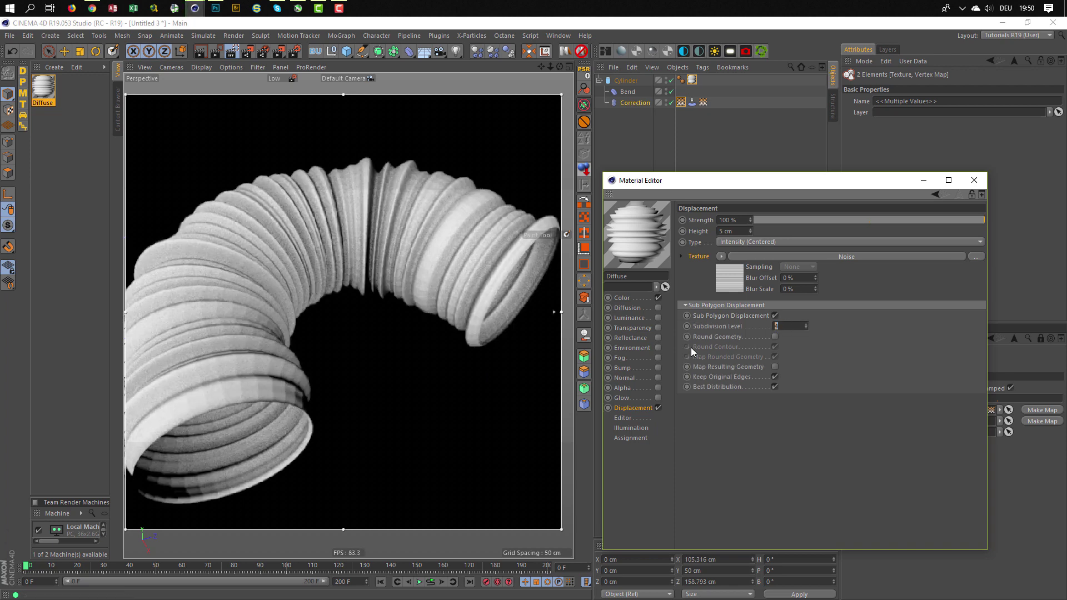
pyautogui.write('2')
pyautogui.press('Return')
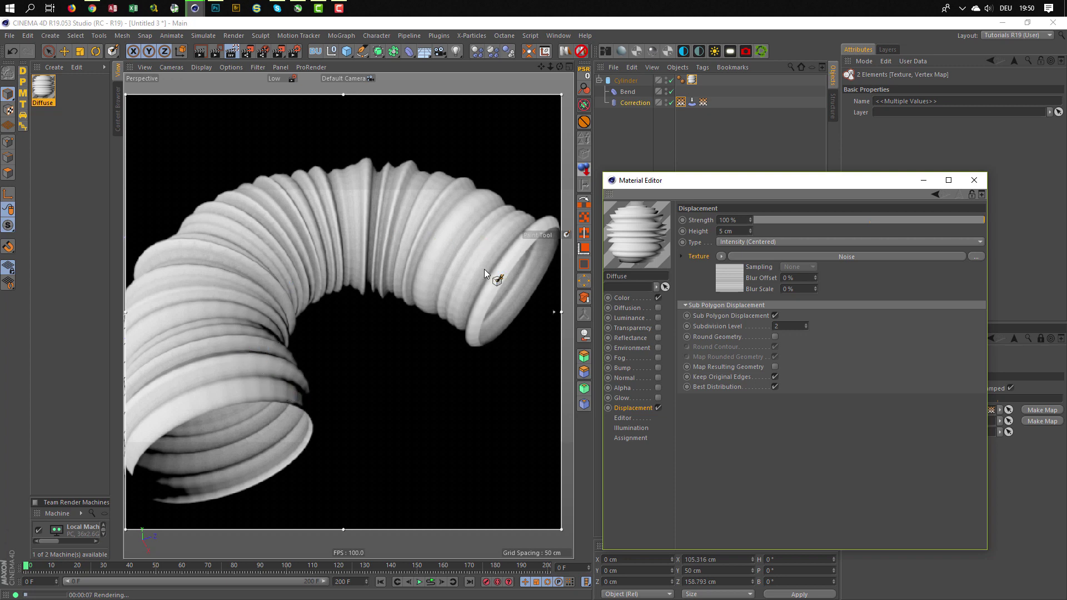
pyautogui.click(775, 337)
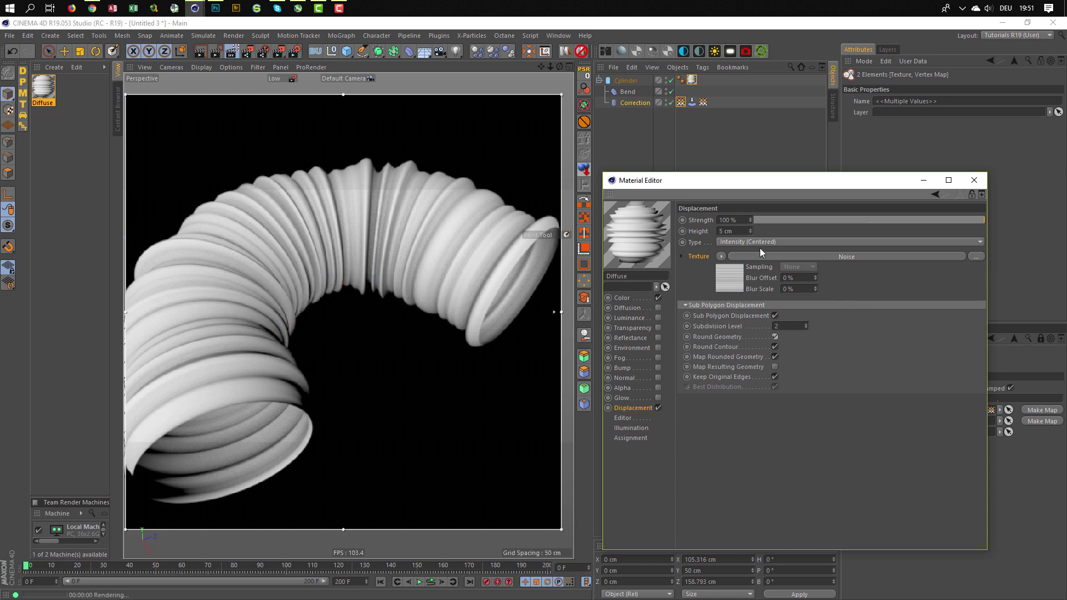
pyautogui.click(726, 243)
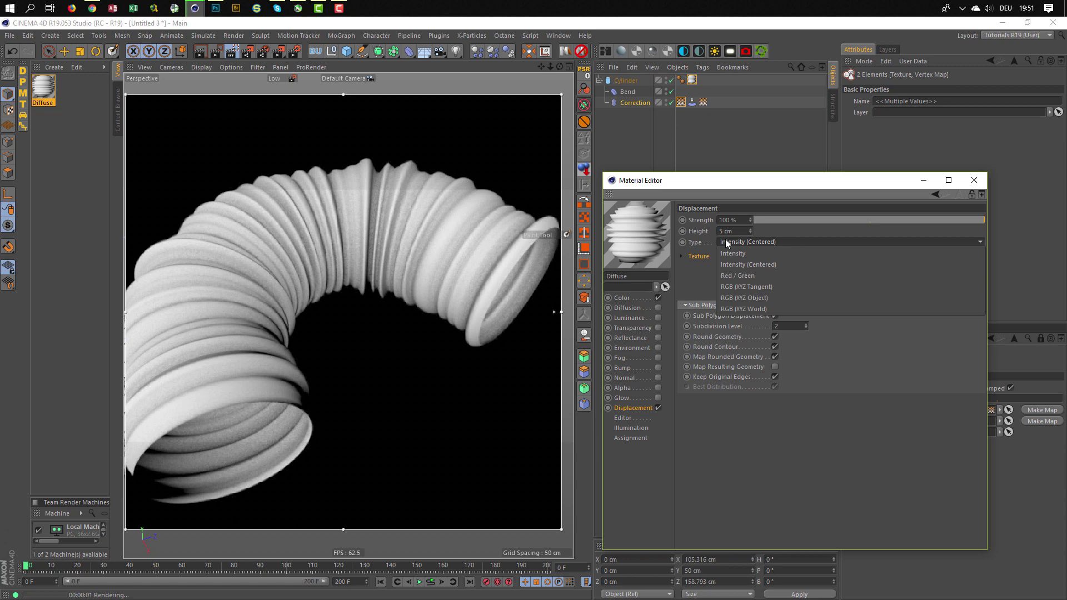
# Set the displacement type to Intensity and review the Noise texture settings.
pyautogui.click(750, 254)
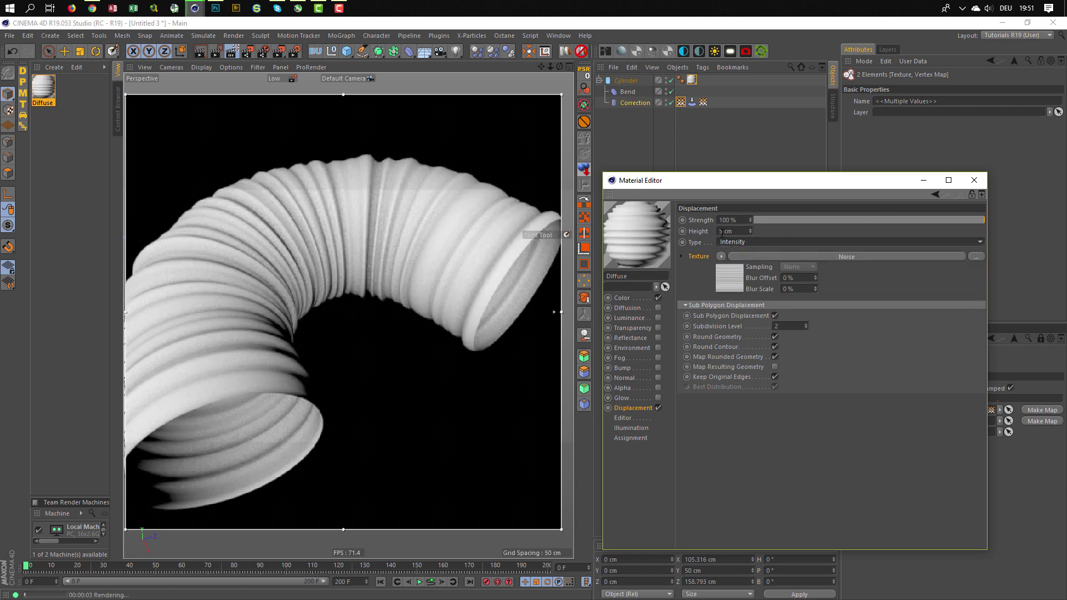
pyautogui.click(726, 280)
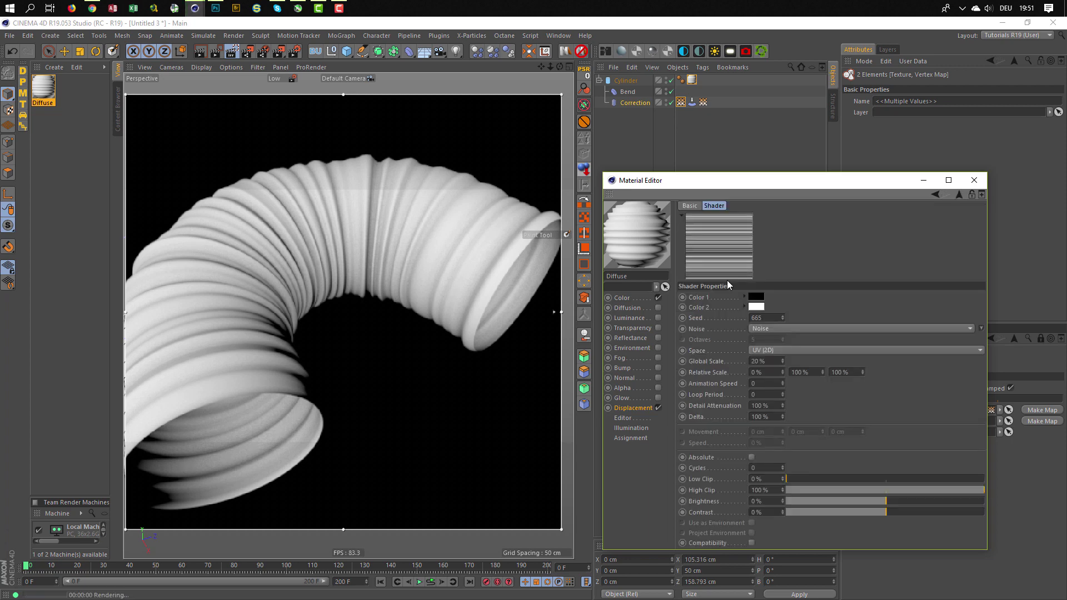
pyautogui.click(959, 196)
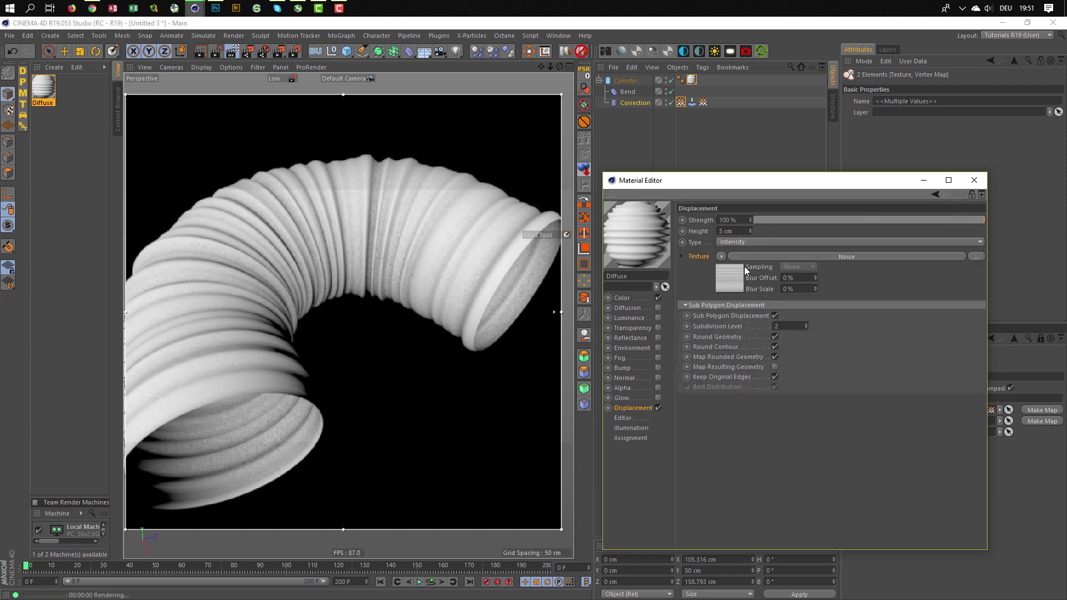
# Wrap the Noise texture inside a Layer shader.
pyautogui.click(723, 257)
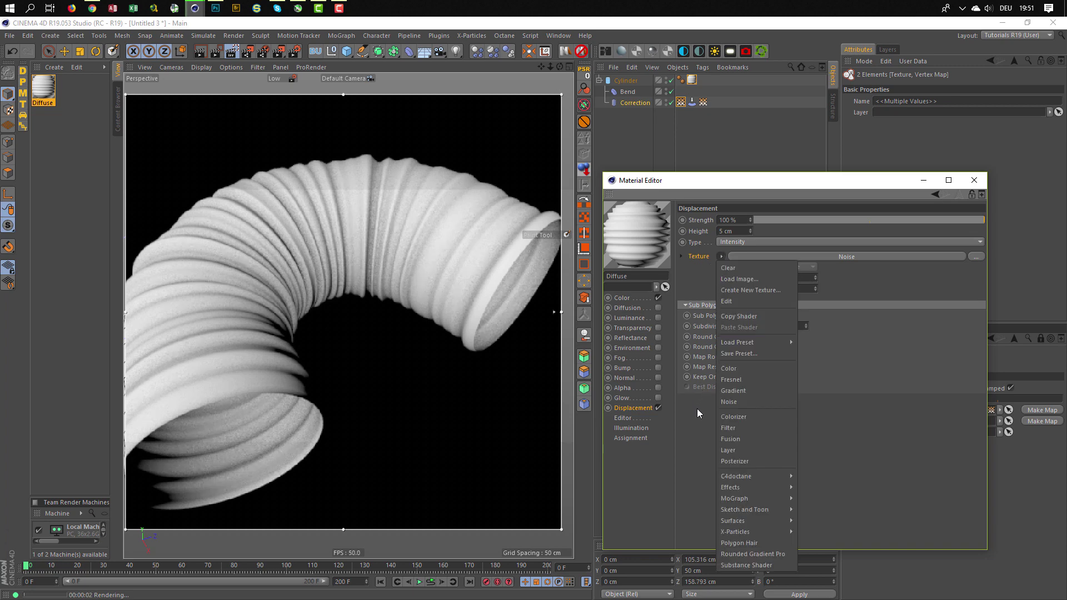
pyautogui.click(731, 448)
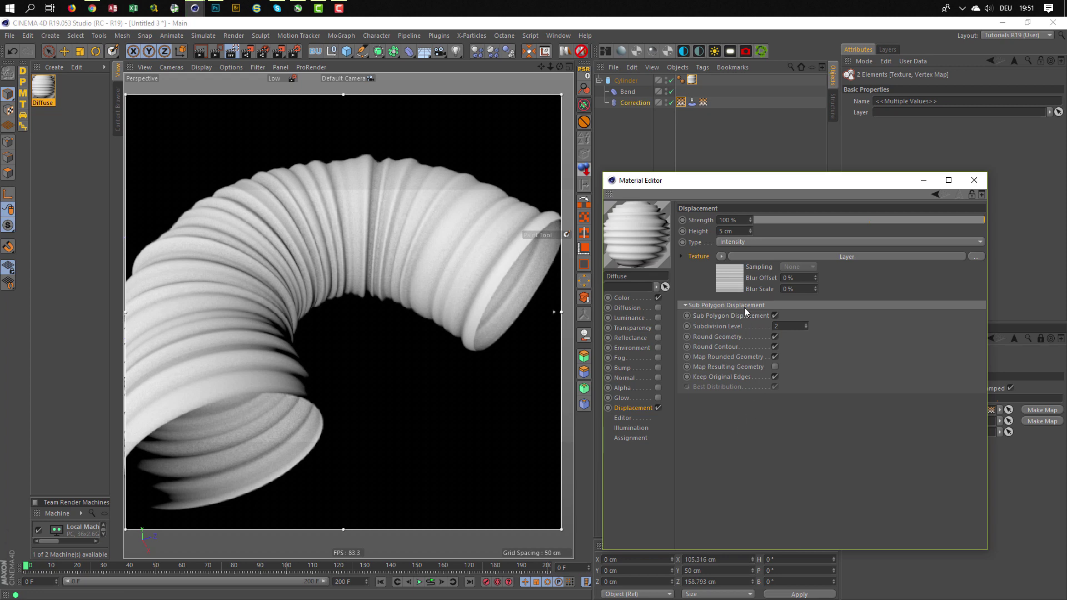
pyautogui.click(734, 286)
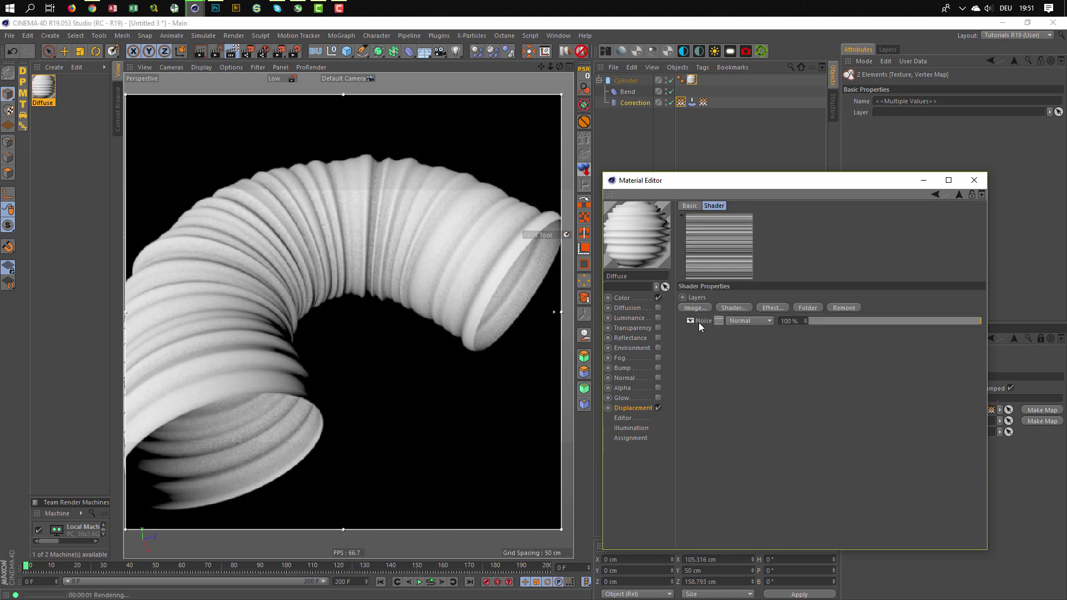
pyautogui.click(734, 308)
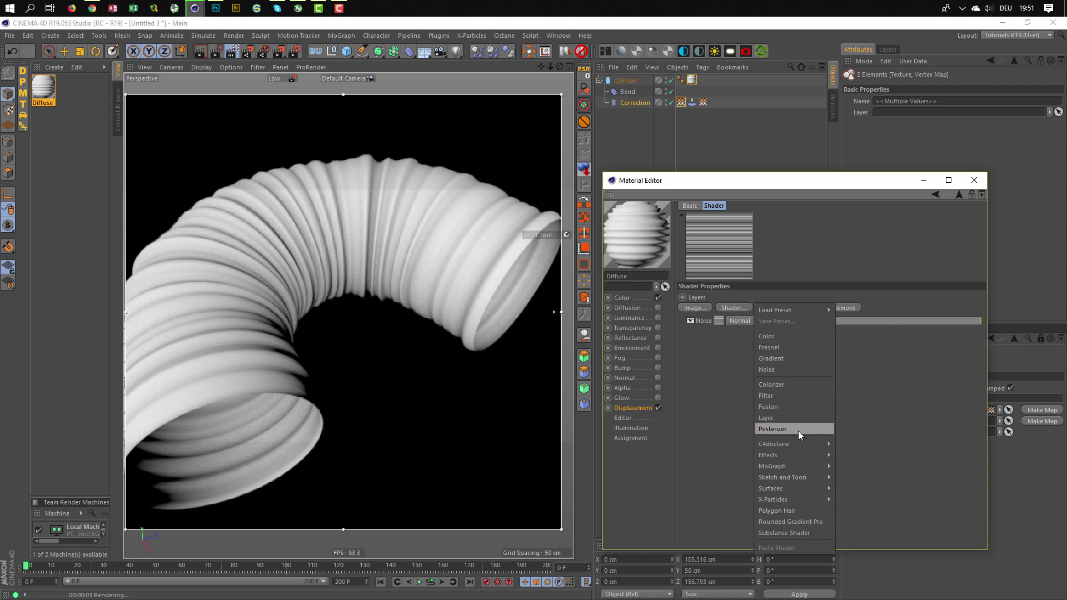
pyautogui.moveTo(792, 455)
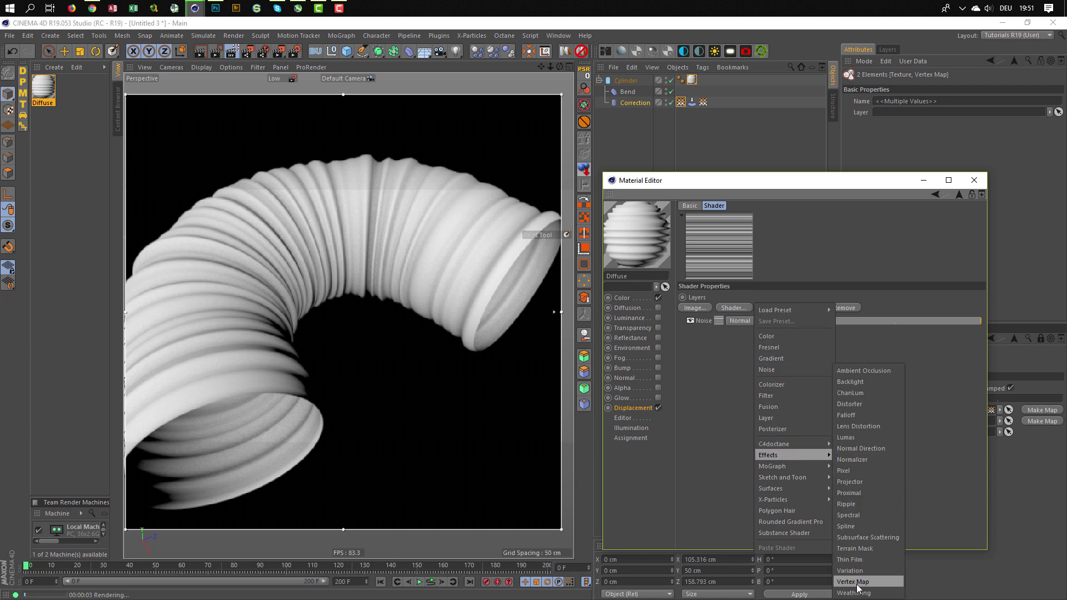
# Add a Vertex Map layer to the Layer shader, placed below Noise.
pyautogui.click(858, 583)
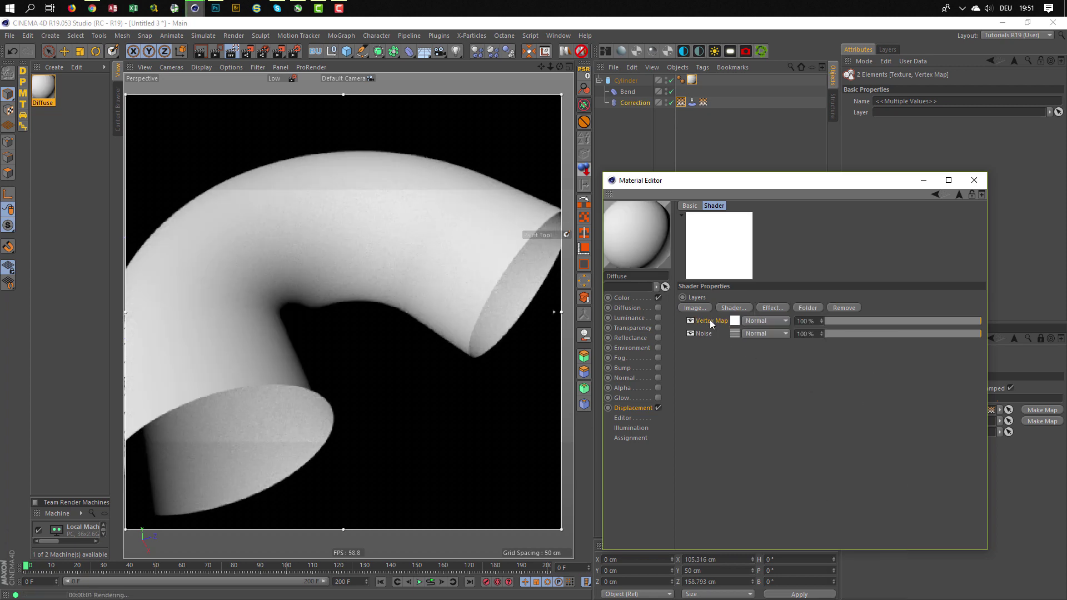
pyautogui.moveTo(711, 323); pyautogui.dragTo(705, 340)
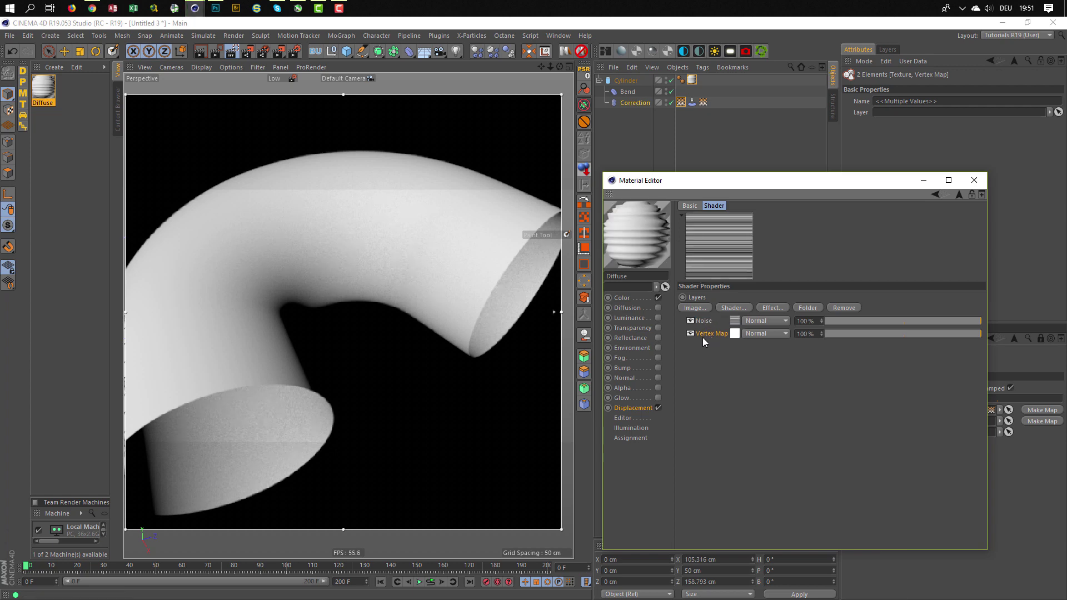
pyautogui.click(736, 334)
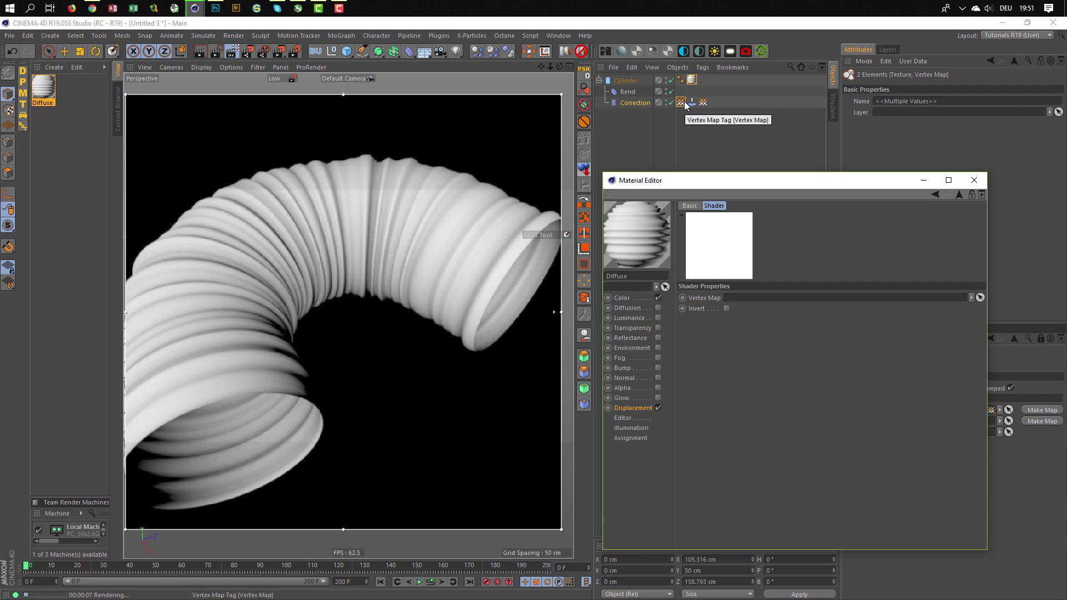
# Delete the spare vertex map tag on Correction and link the Folds map to the shader.
pyautogui.click(684, 104)
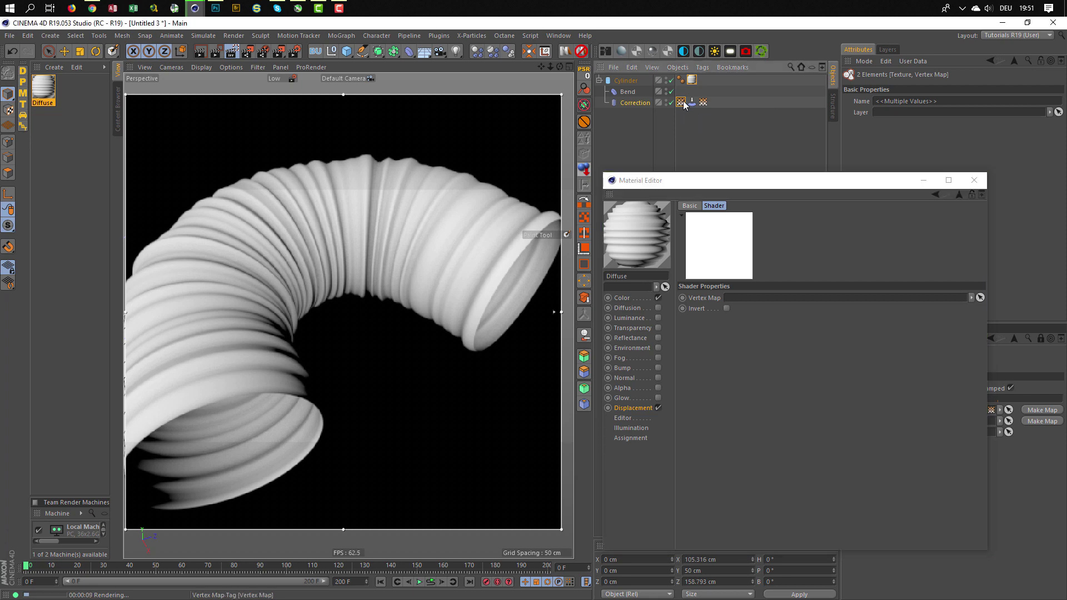
pyautogui.press('Delete')
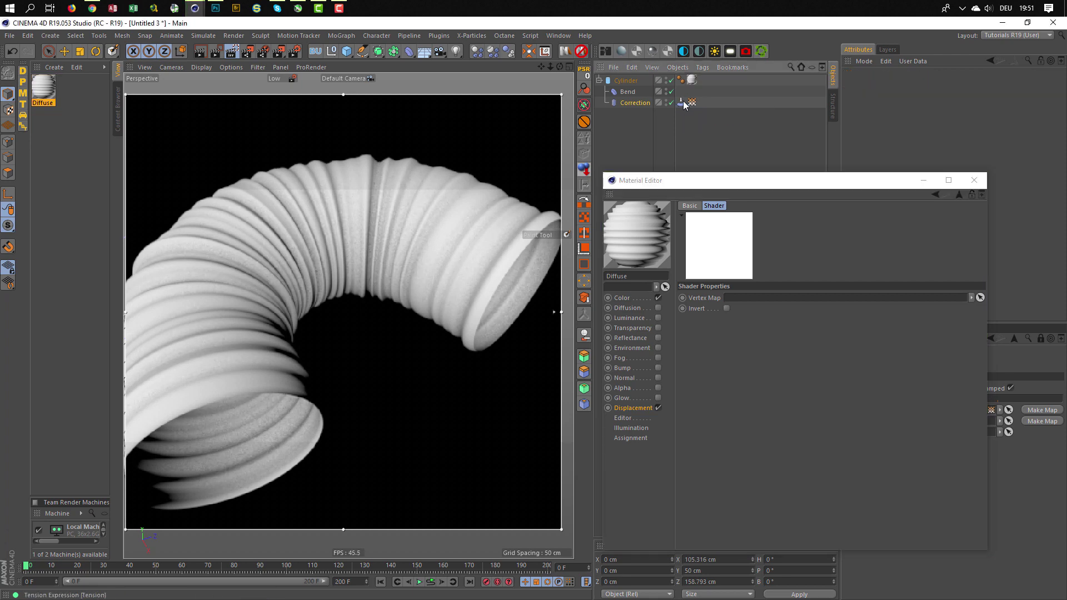
pyautogui.click(692, 103)
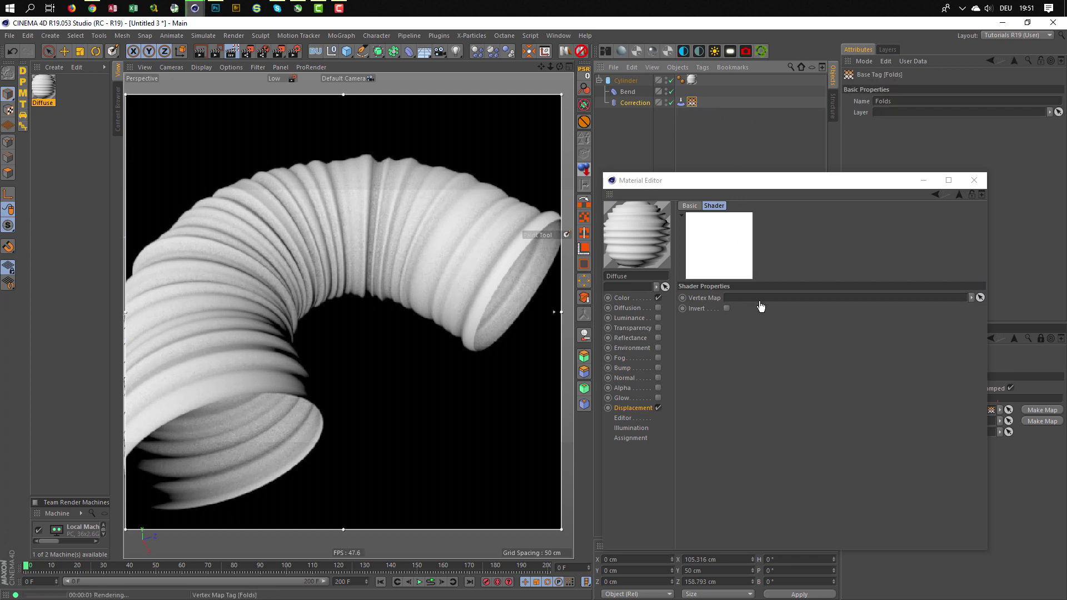
pyautogui.moveTo(761, 307); pyautogui.dragTo(760, 303)
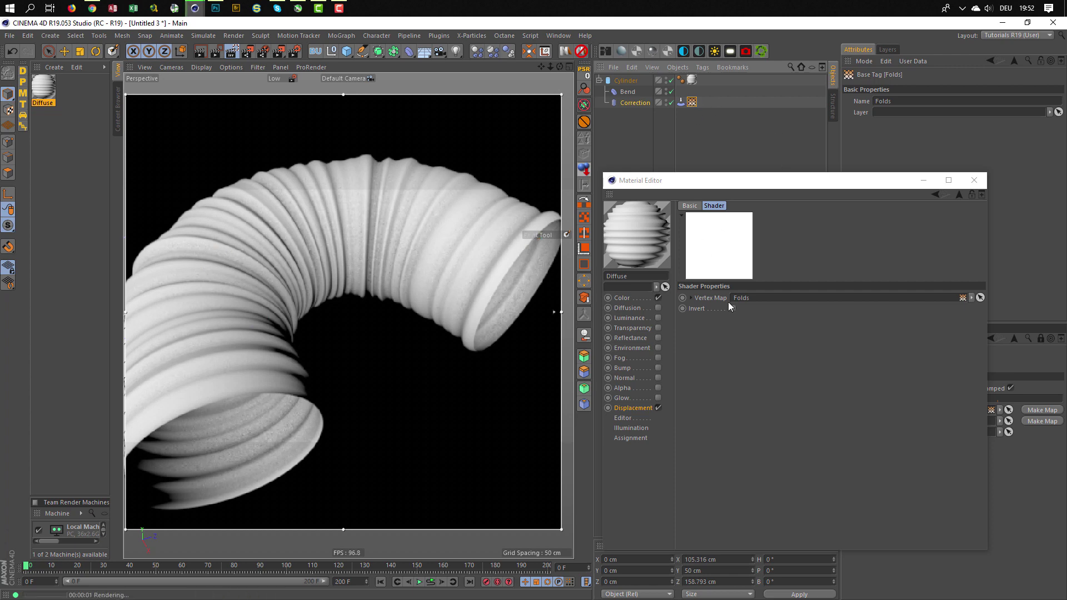
pyautogui.moveTo(802, 186); pyautogui.dragTo(775, 187)
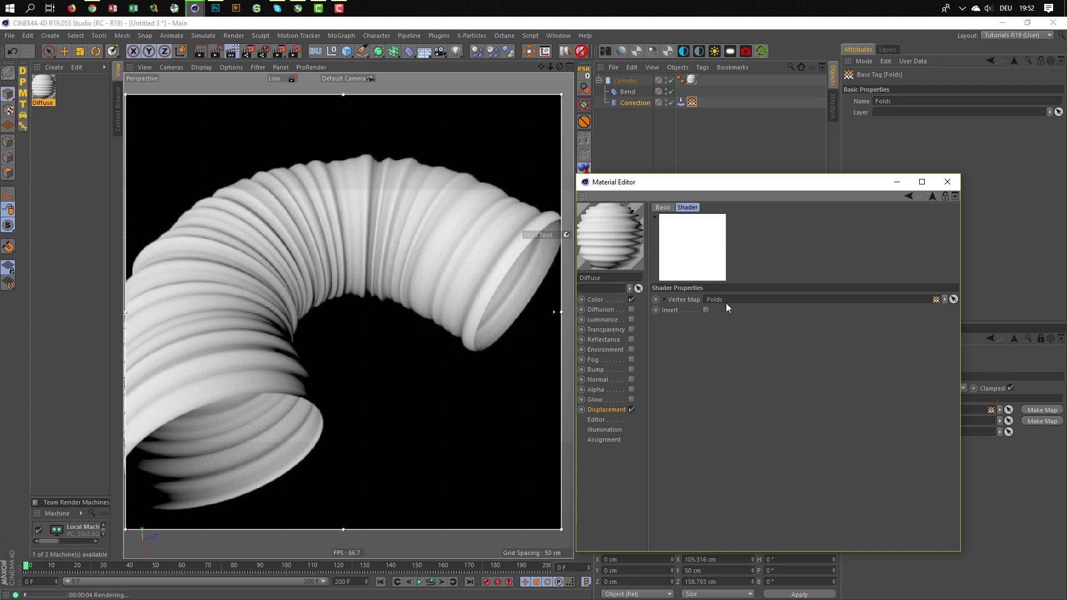
pyautogui.moveTo(759, 181); pyautogui.dragTo(792, 196)
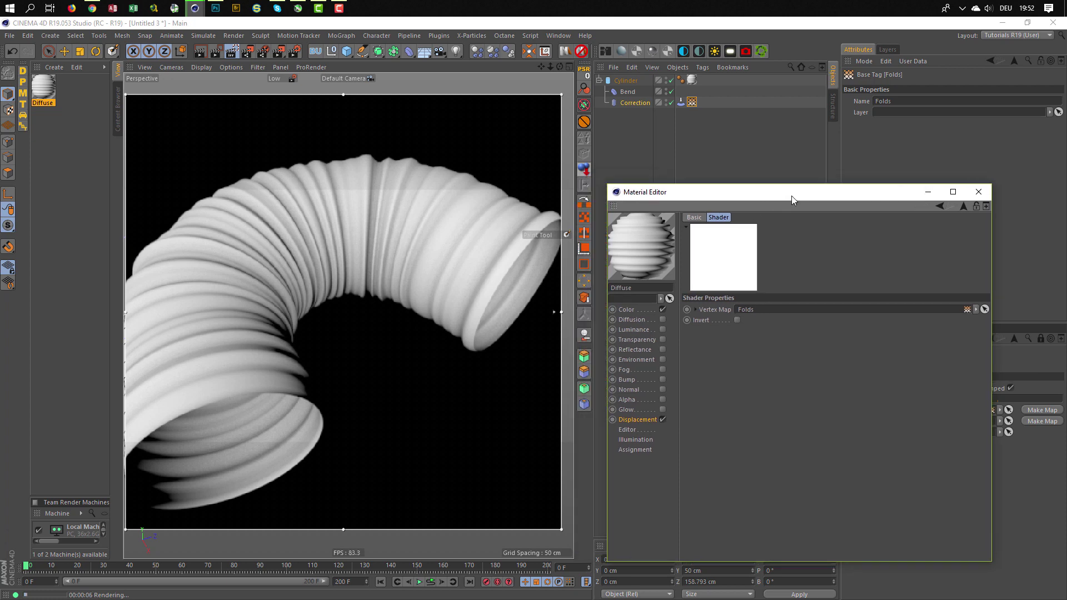
# Set the Vertex Map layer's blend mode to Layer Mask over Noise and re-render.
pyautogui.click(964, 208)
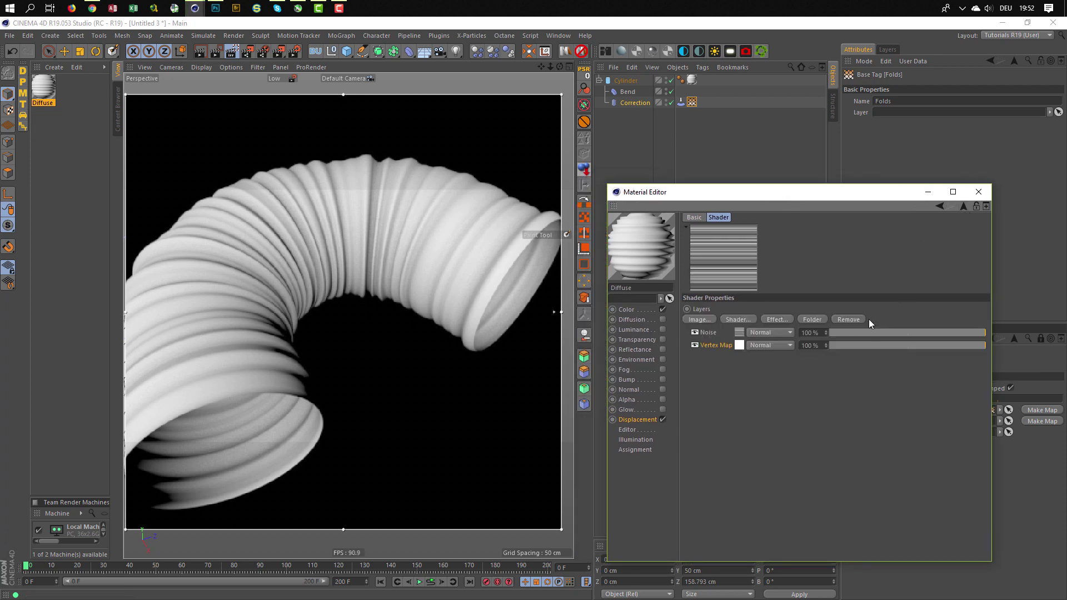
pyautogui.click(765, 345)
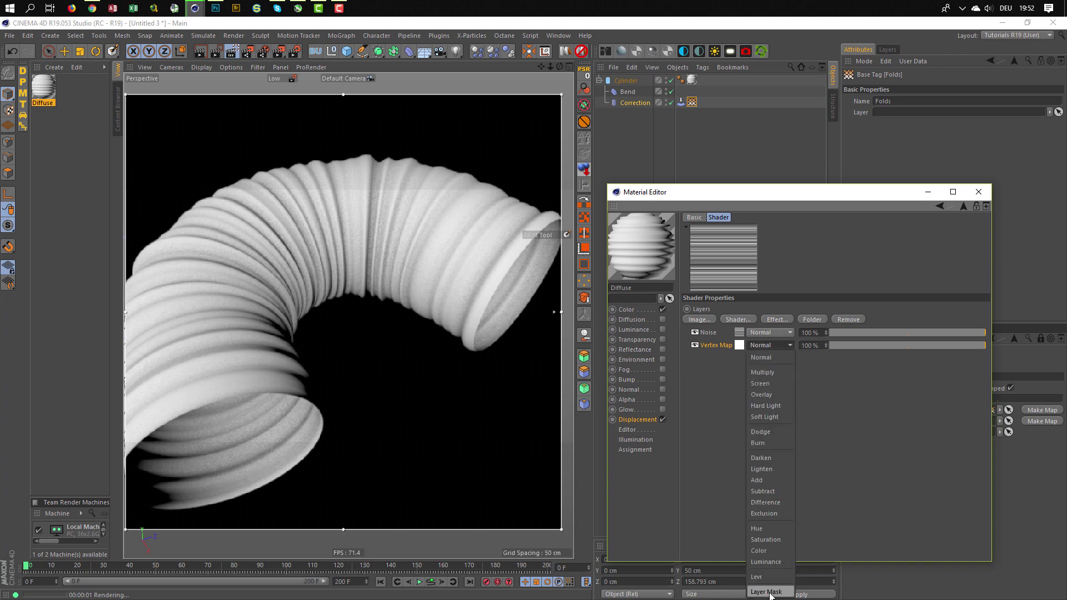
pyautogui.click(769, 592)
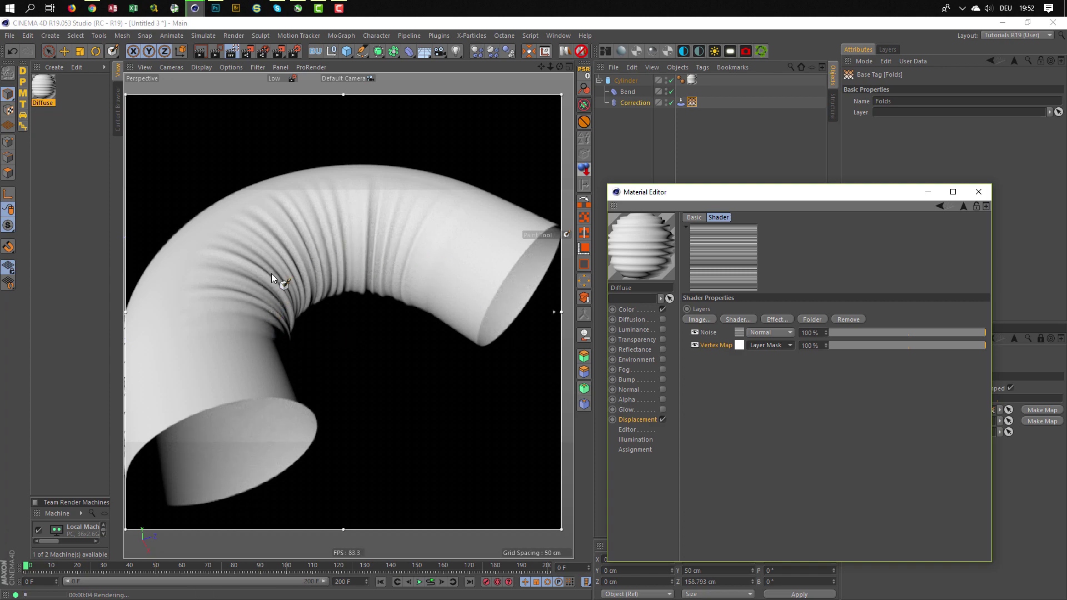
pyautogui.click(335, 288)
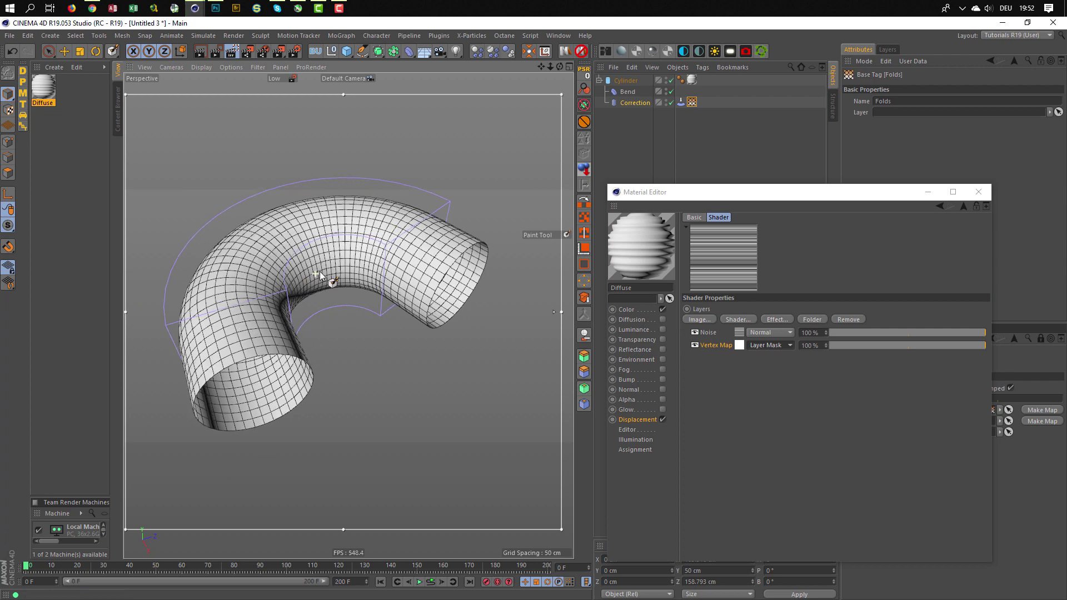
pyautogui.hotkey('ctrl', 'r')
pyautogui.moveTo(745, 198); pyautogui.dragTo(711, 402)
# Reset the Bend strength to 0°, then raise it to 202° to curl the tube tighter.
pyautogui.click(705, 257)
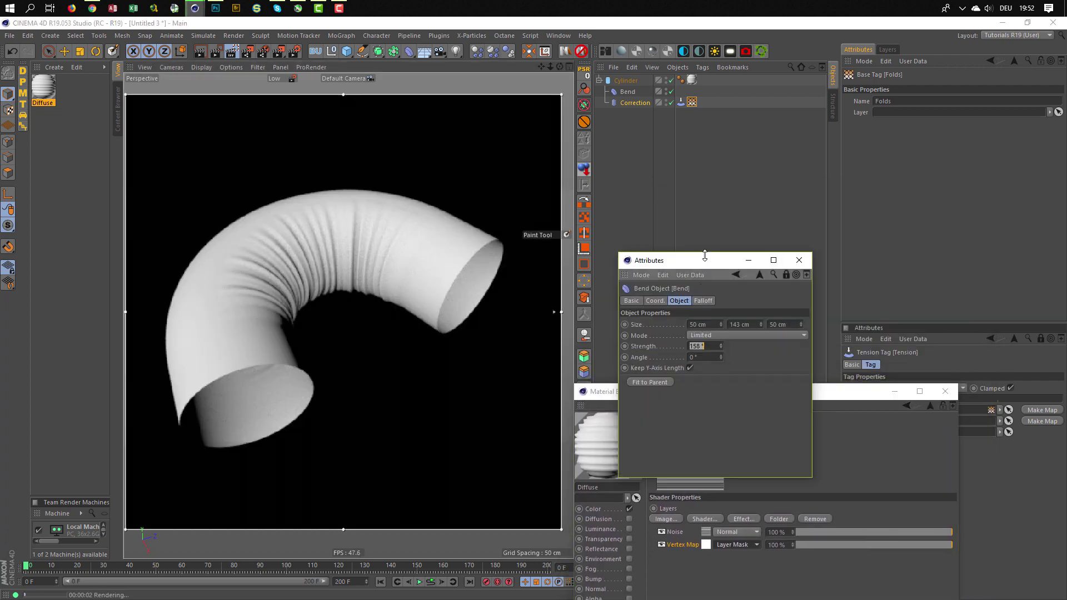
pyautogui.moveTo(704, 257); pyautogui.dragTo(730, 145)
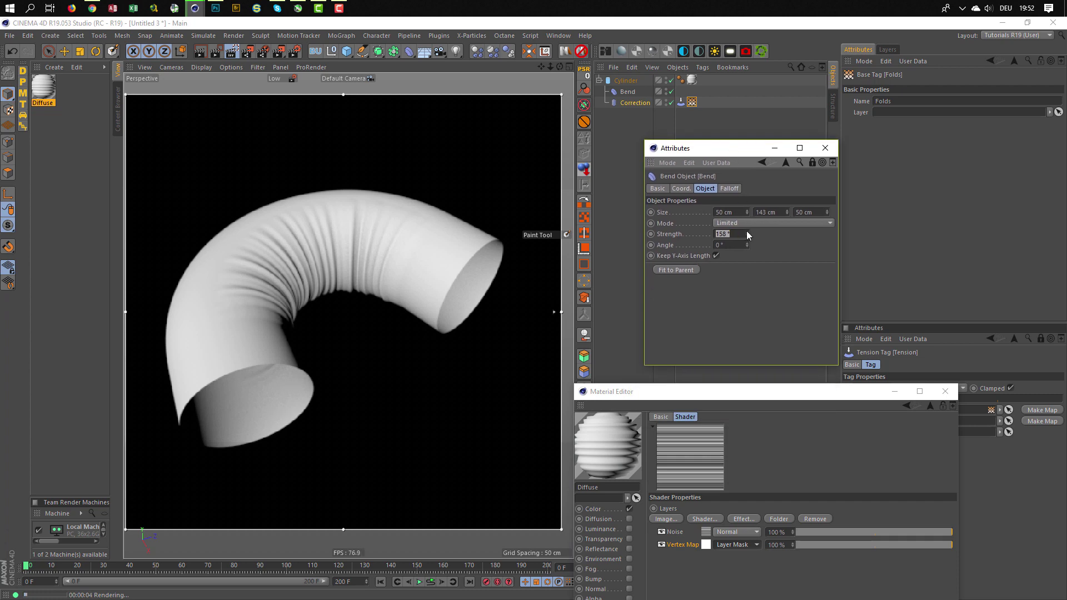
pyautogui.moveTo(746, 232); pyautogui.dragTo(749, 233)
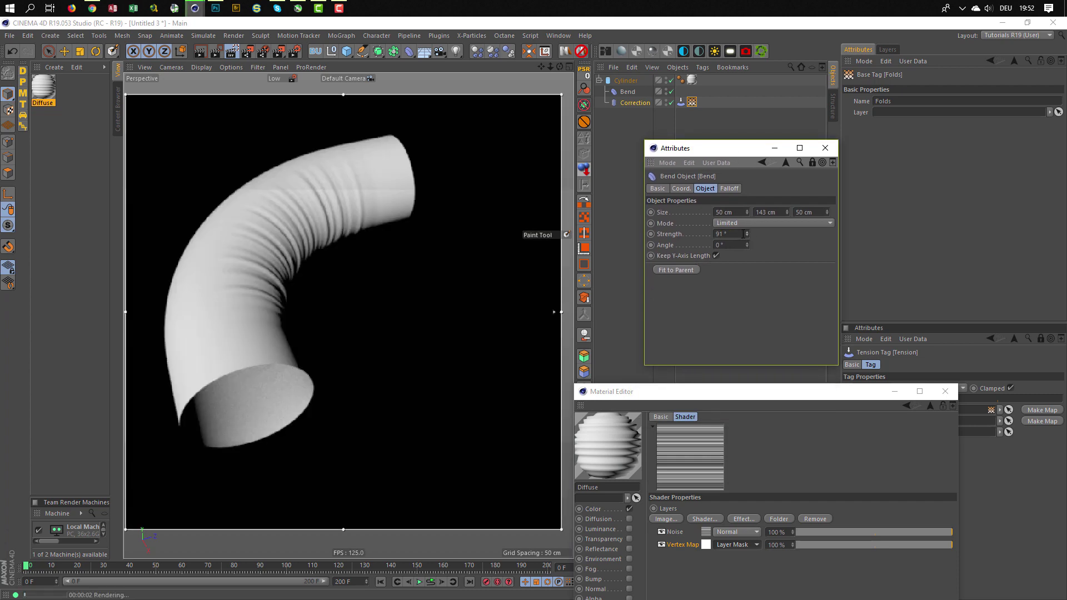
pyautogui.click(738, 234)
pyautogui.write('0')
pyautogui.press('Return')
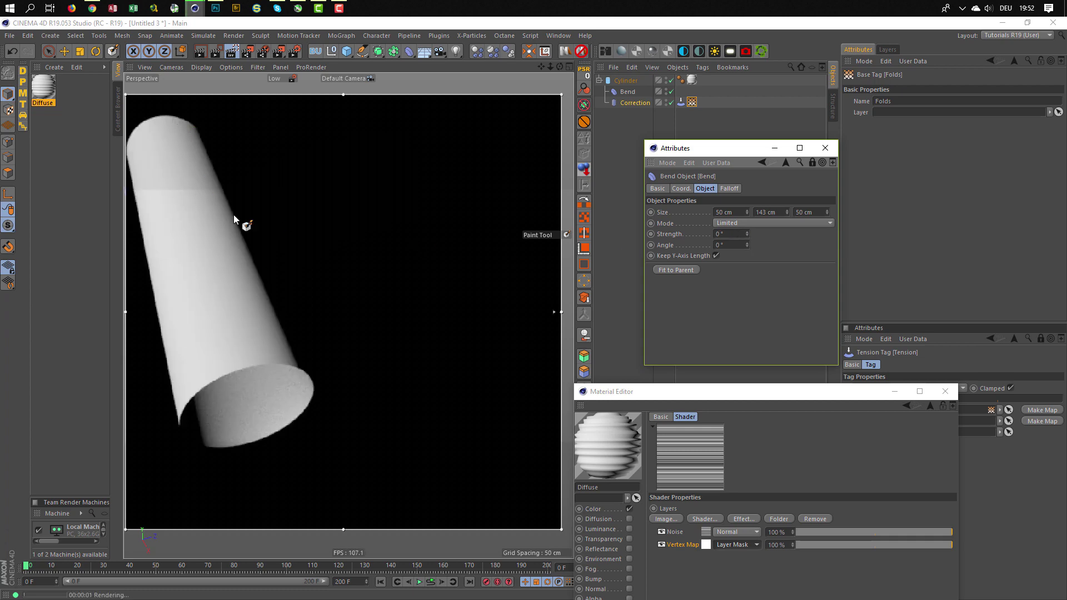
pyautogui.click(736, 234)
pyautogui.press('Return')
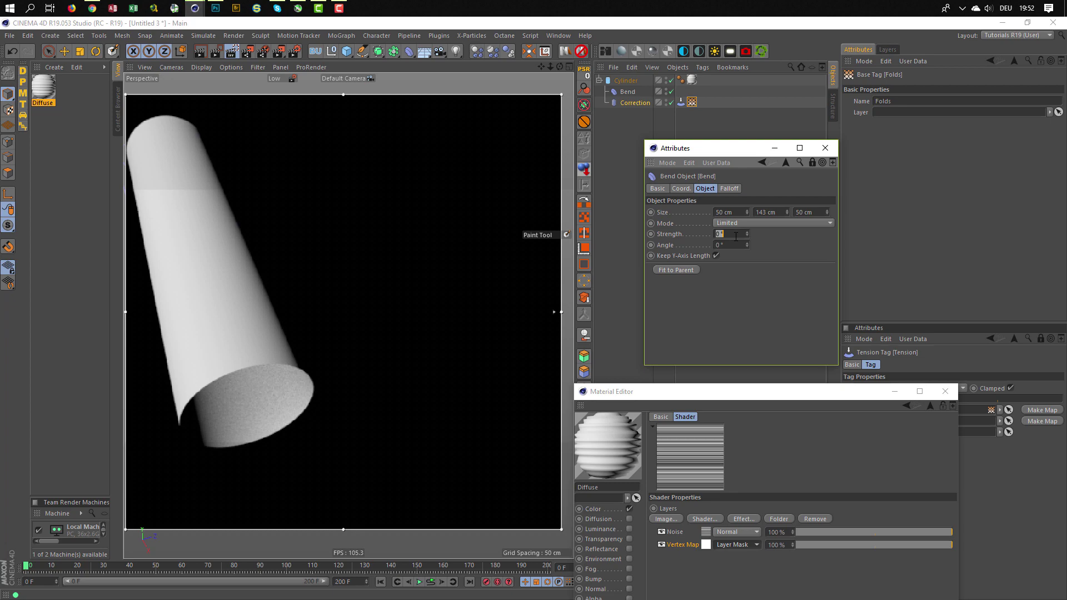
pyautogui.moveTo(748, 235); pyautogui.dragTo(739, 395)
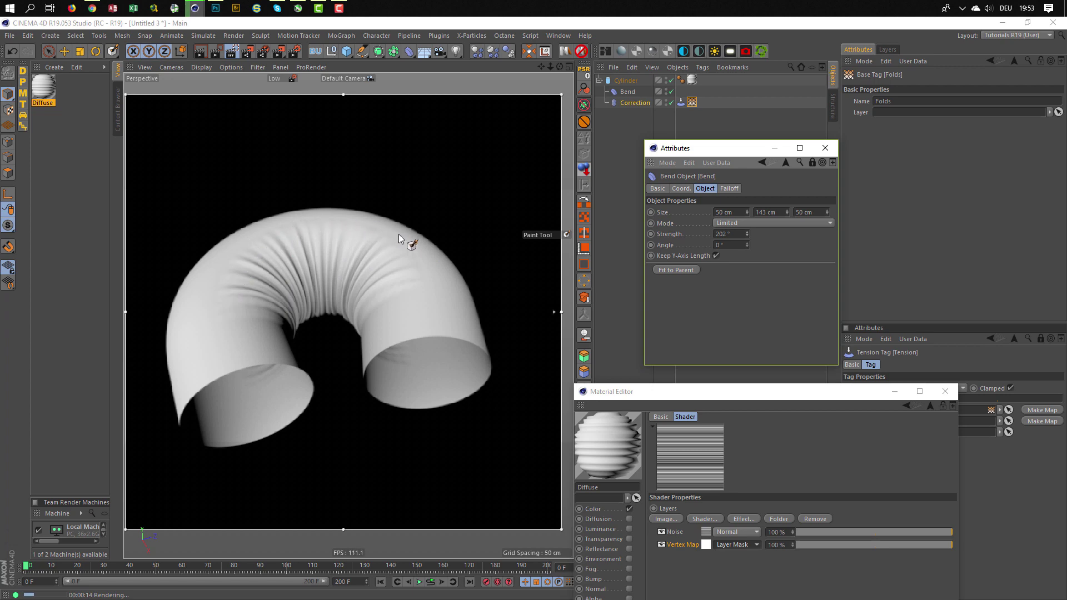
pyautogui.moveTo(793, 398)
pyautogui.mouseDown()
pyautogui.moveTo(779, 512)
pyautogui.moveTo(805, 489)
pyautogui.mouseUp()
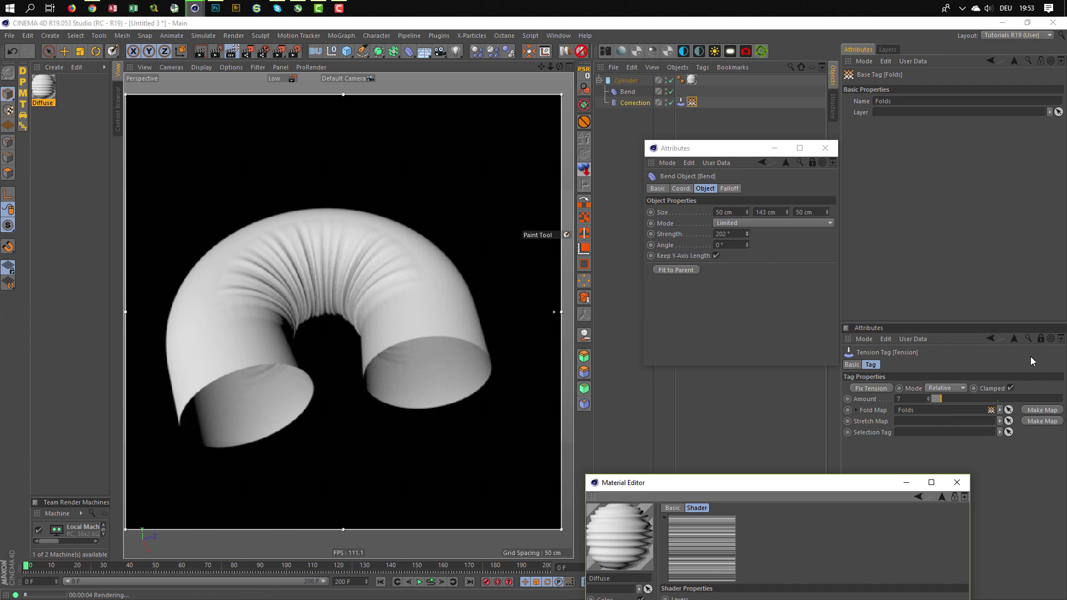
# Raise the Tension tag Amount to 9, then bring the material's displacement layers back into view.
pyautogui.click(680, 103)
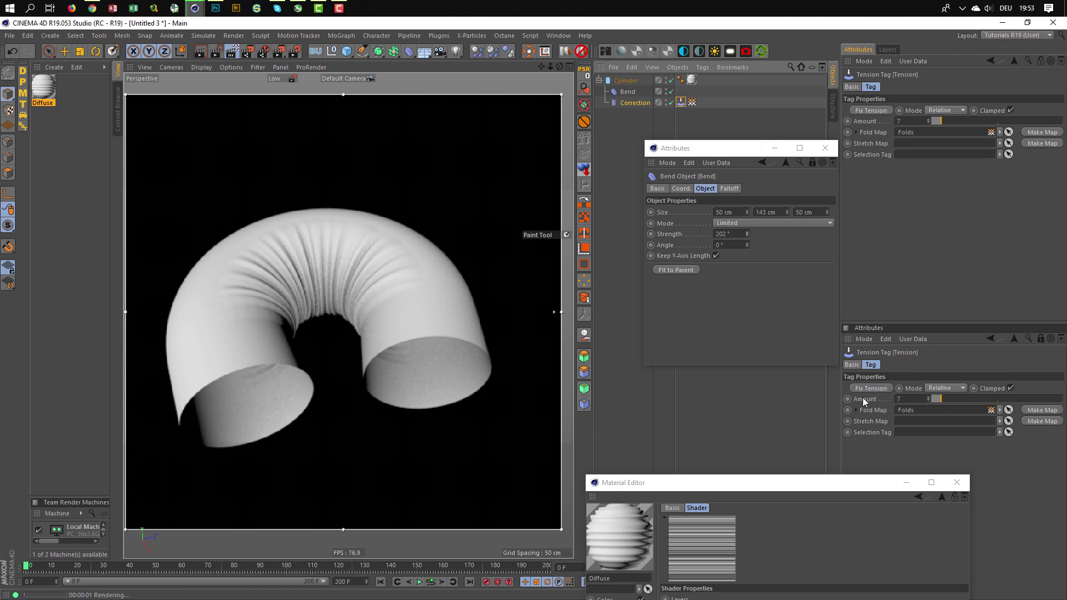
pyautogui.click(914, 399)
pyautogui.write('8')
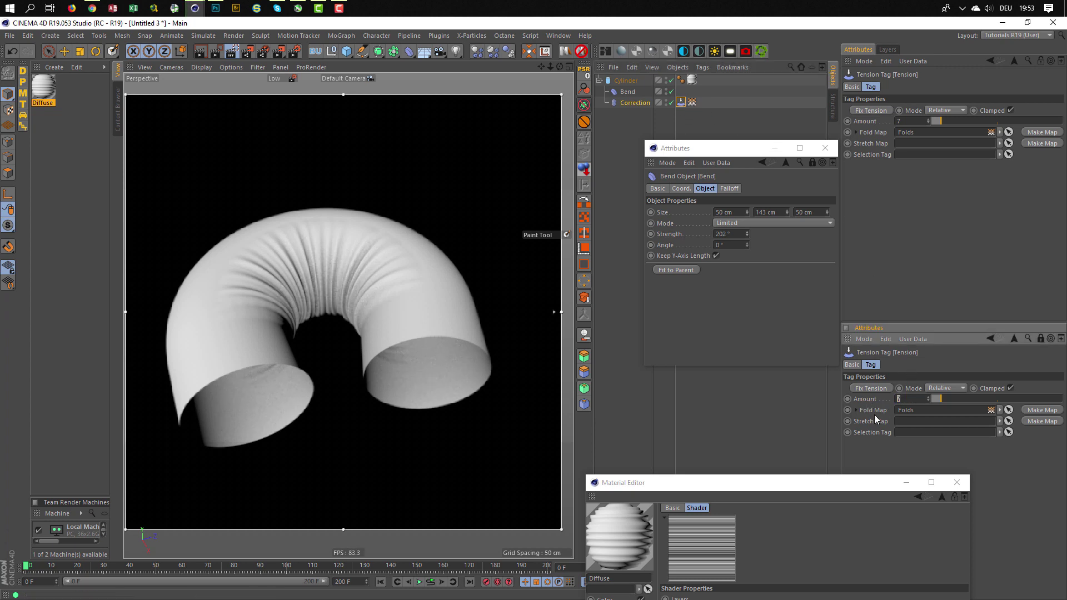
pyautogui.press('Return')
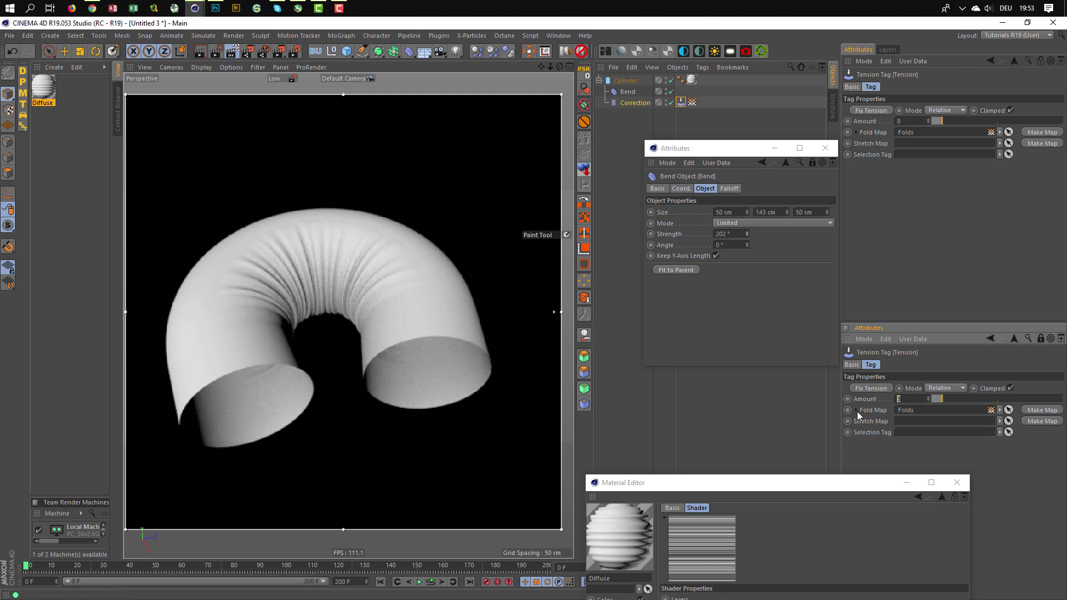
pyautogui.write('9')
pyautogui.press('Return')
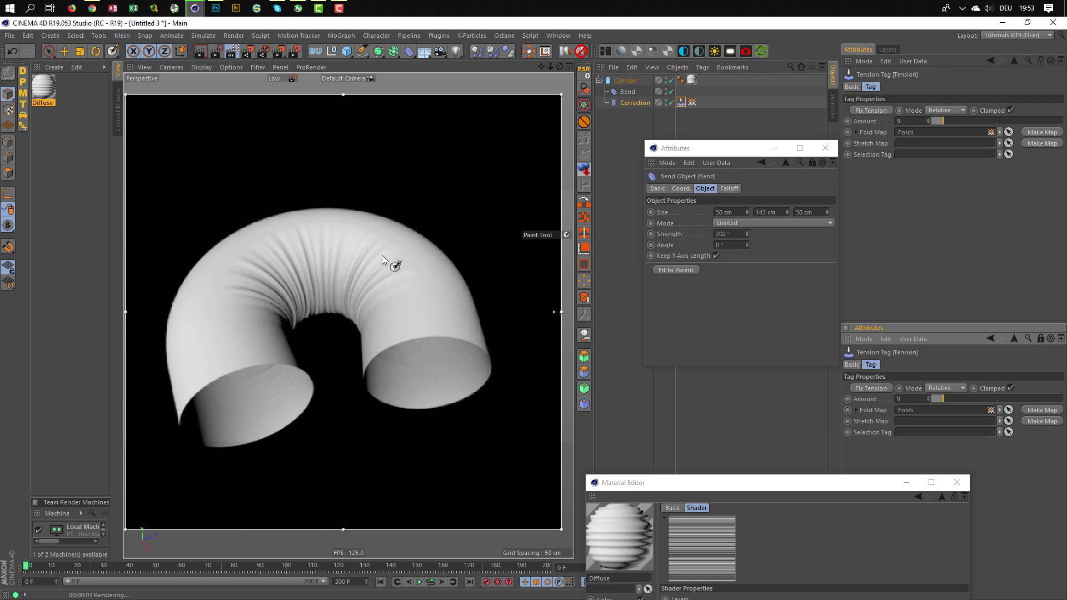
pyautogui.keyDown('alt'); pyautogui.moveTo(386, 262); pyautogui.dragTo(356, 267); pyautogui.keyUp('alt')
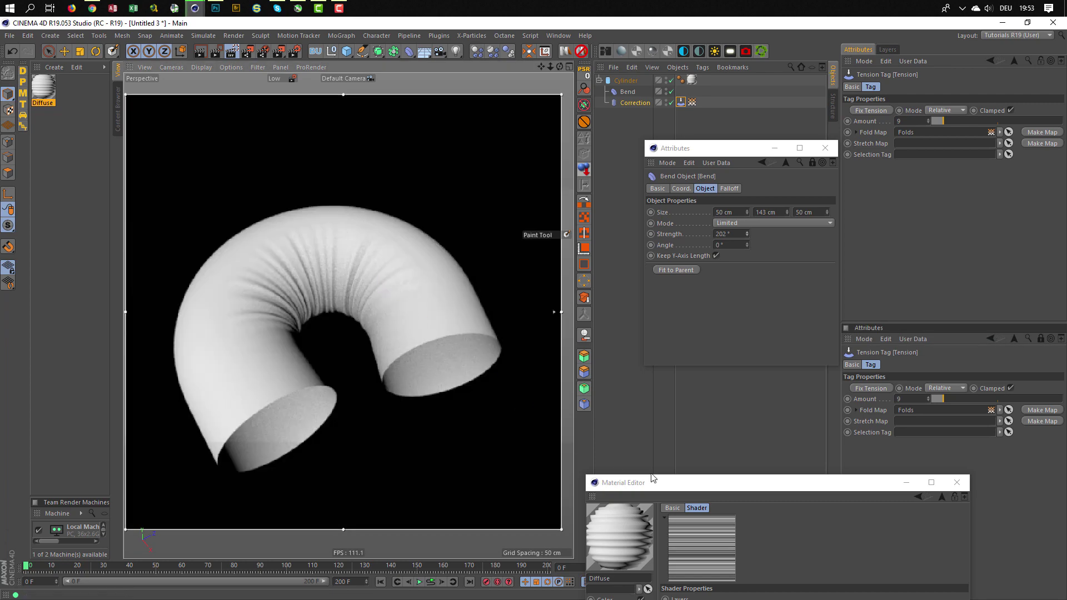
pyautogui.moveTo(665, 483); pyautogui.dragTo(677, 237)
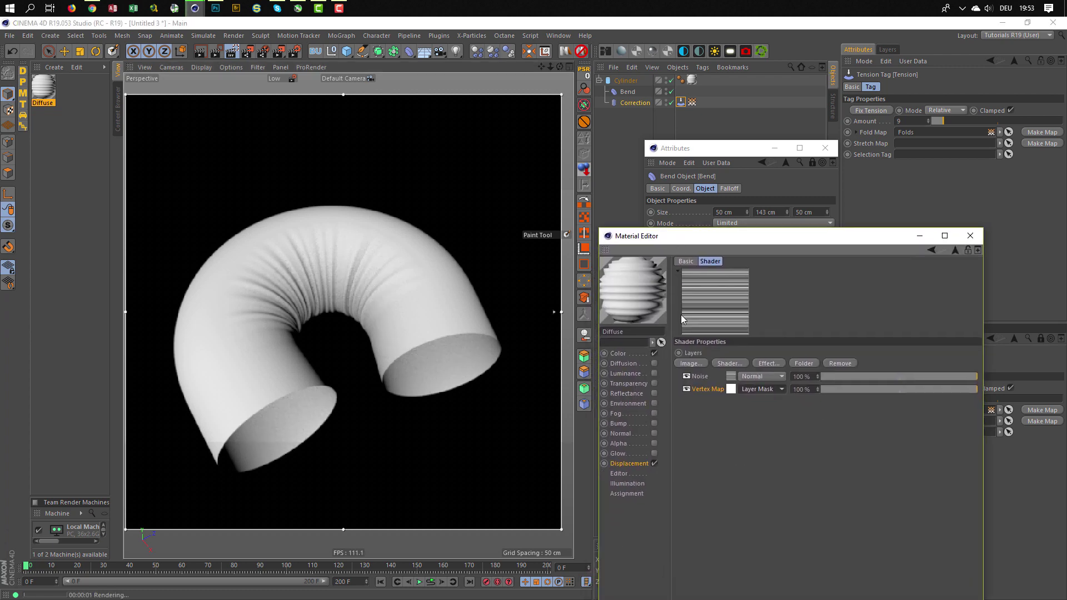
# Set the displacement Noise Global Scale to 30% and re-render the tube from a new angle.
pyautogui.click(730, 377)
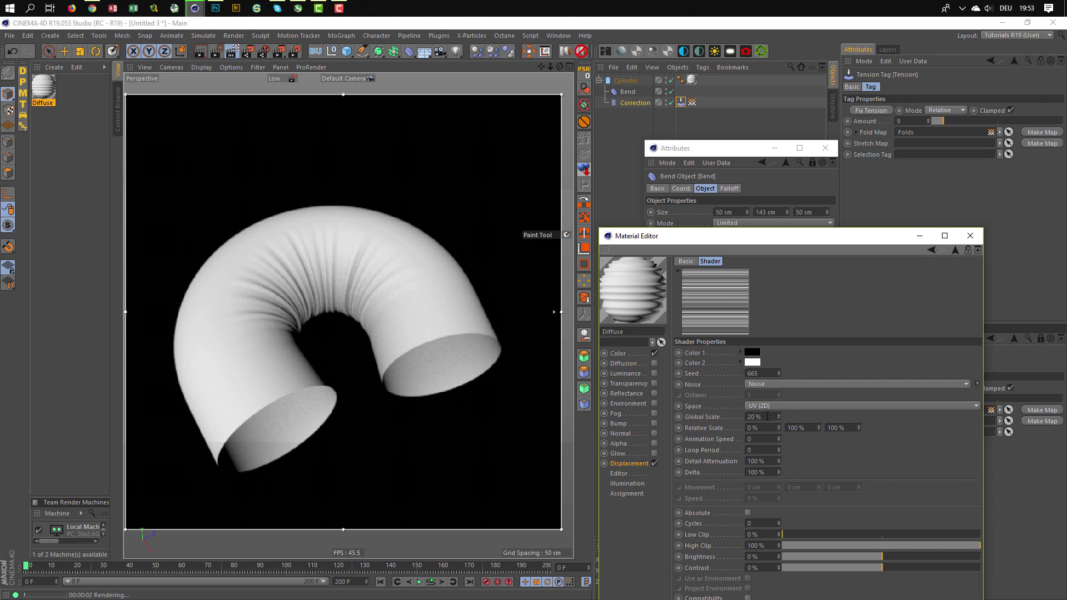
pyautogui.write('30')
pyautogui.press('Return')
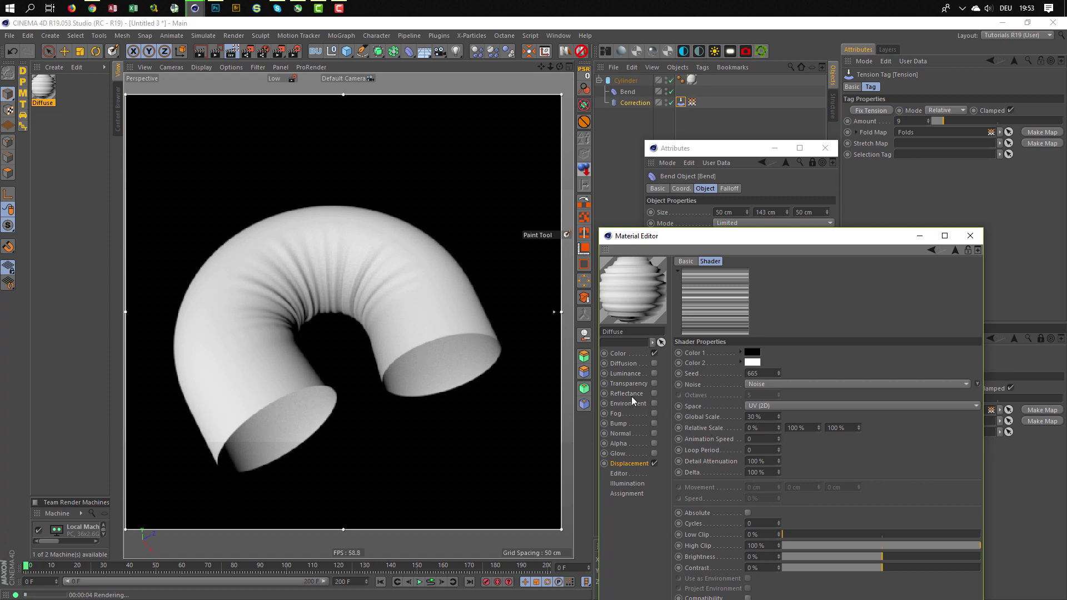
pyautogui.click(392, 292)
pyautogui.keyDown('alt'); pyautogui.moveTo(385, 297); pyautogui.dragTo(358, 300); pyautogui.keyUp('alt')
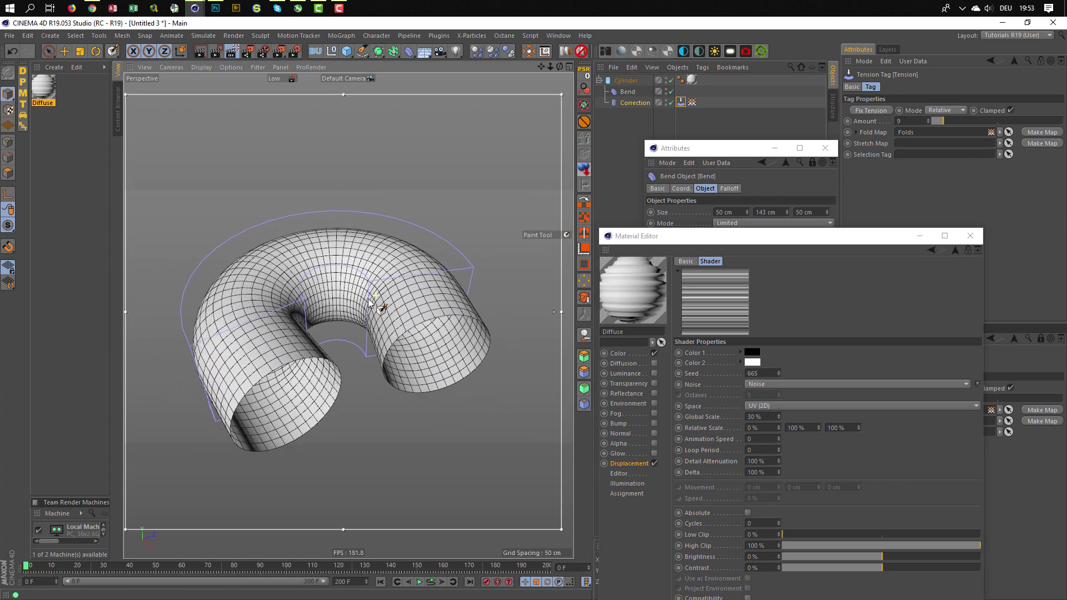
pyautogui.hotkey('ctrl', 'r')
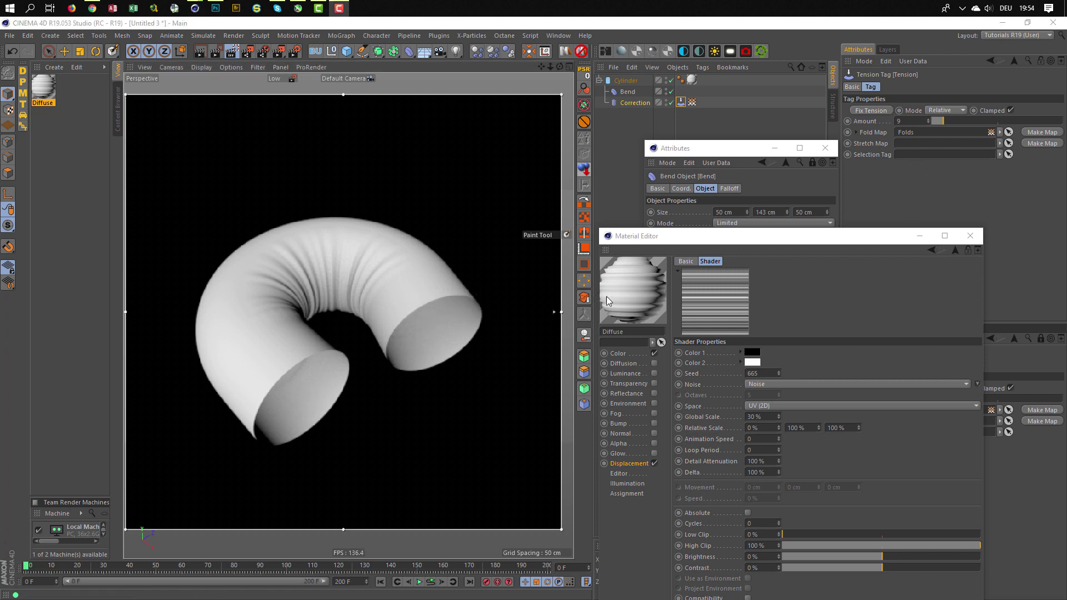
# Duplicate the cylinder with its deformers as Cylinder.1 and switch off the original.
pyautogui.click(979, 240)
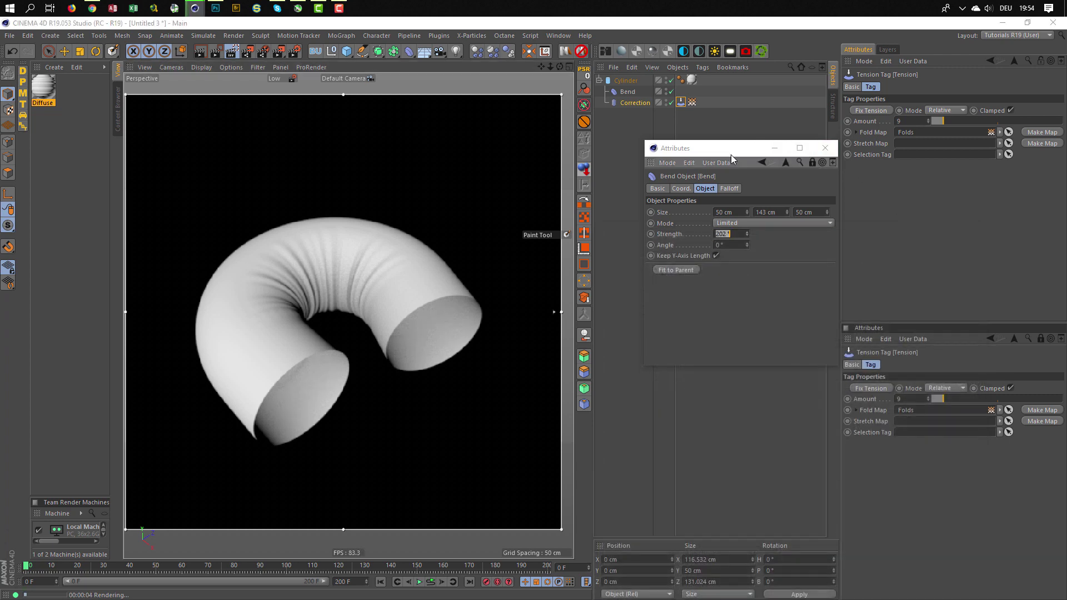
pyautogui.moveTo(722, 147)
pyautogui.mouseDown()
pyautogui.moveTo(763, 324)
pyautogui.moveTo(799, 329)
pyautogui.mouseUp()
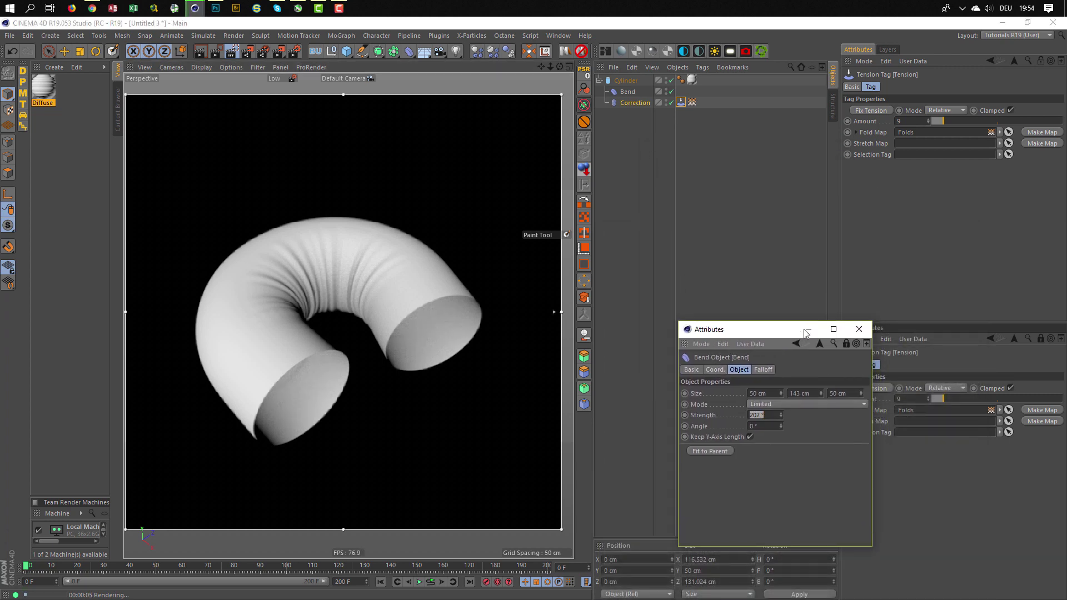
pyautogui.click(858, 329)
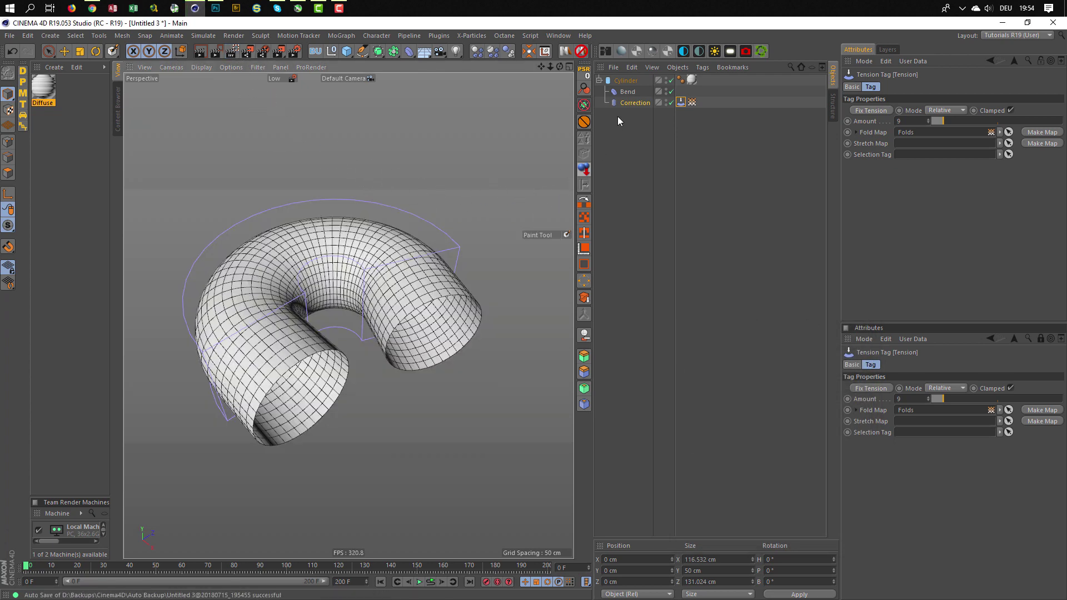
pyautogui.click(620, 81)
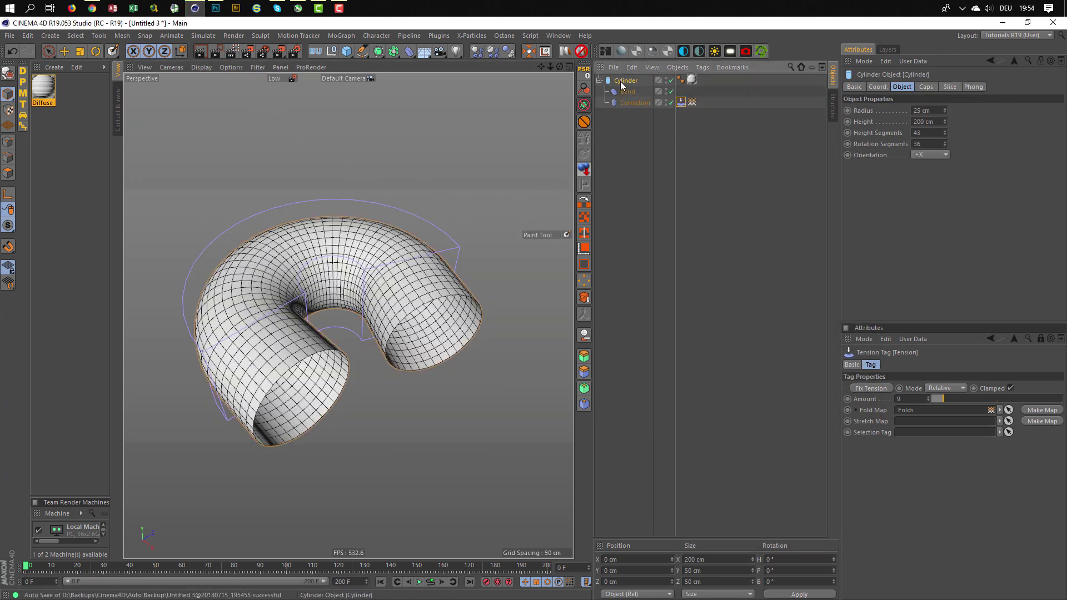
pyautogui.doubleClick(620, 81)
pyautogui.keyDown('ctrl'); pyautogui.moveTo(628, 81); pyautogui.dragTo(625, 211); pyautogui.keyUp('ctrl')
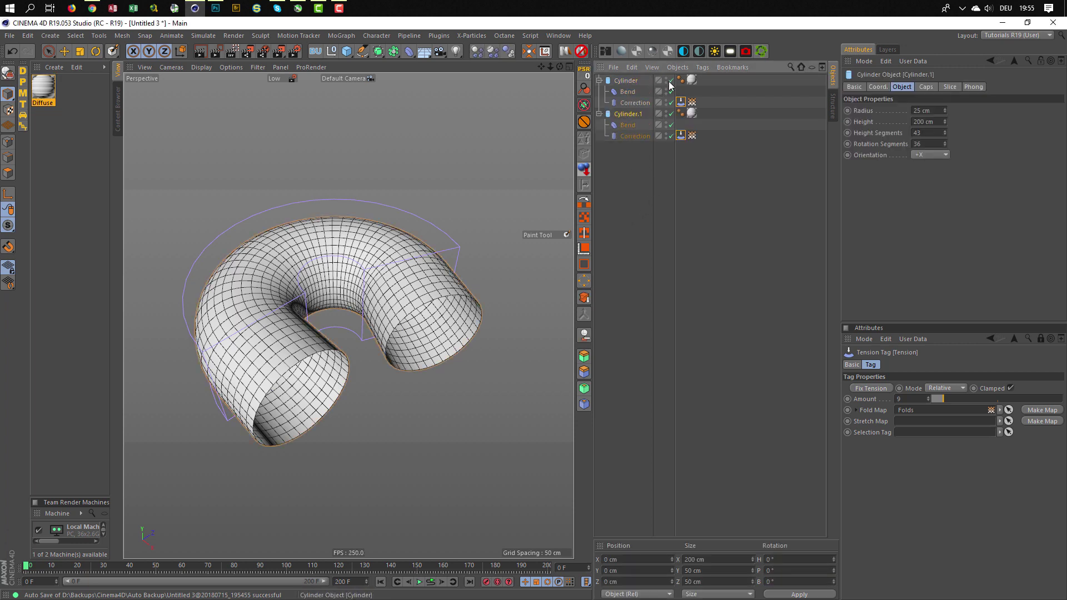
pyautogui.click(671, 102)
# Delete the Bend from Cylinder.1 so the copy lies straight with only Correction.
pyautogui.click(629, 125)
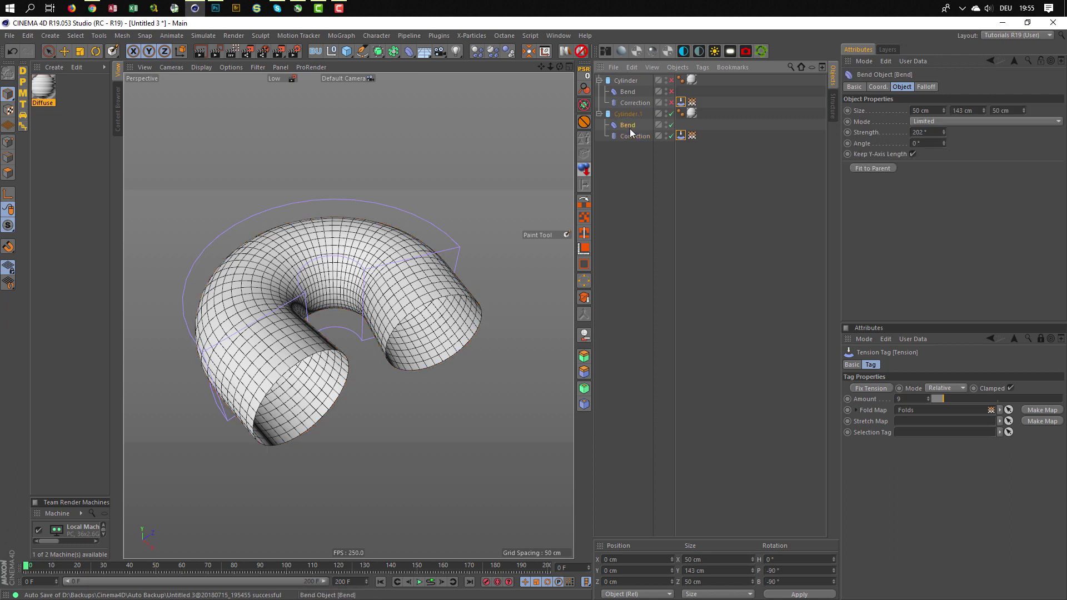
pyautogui.press('Delete')
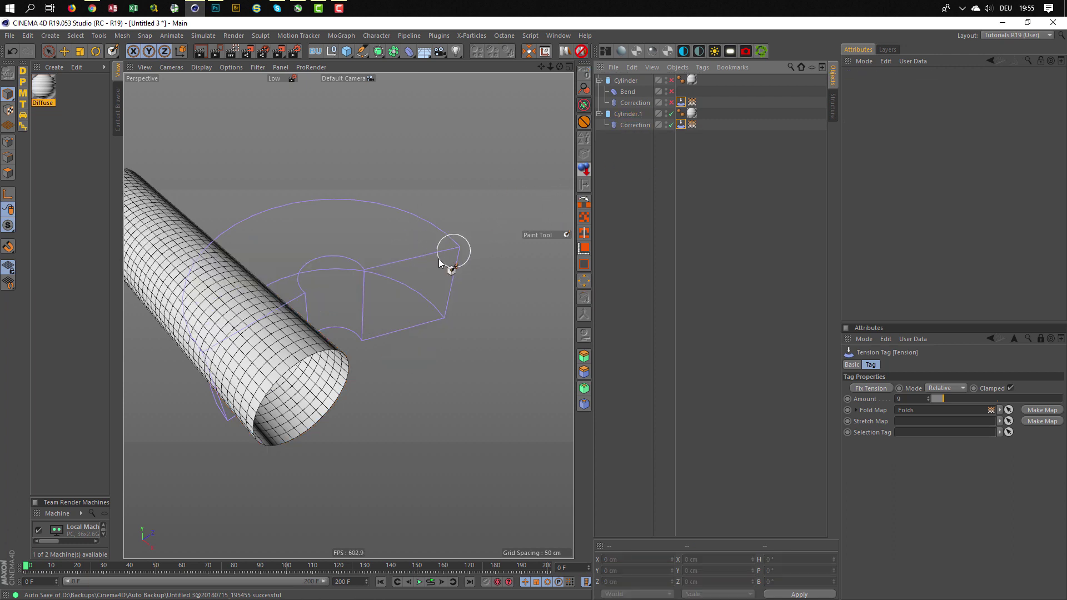
pyautogui.moveTo(445, 262)
pyautogui.keyDown('alt'); pyautogui.mouseDown(button='right')
pyautogui.moveTo(435, 300)
pyautogui.moveTo(369, 337)
pyautogui.mouseUp(button='right'); pyautogui.keyUp('alt')
pyautogui.keyDown('alt'); pyautogui.moveTo(370, 337); pyautogui.dragTo(389, 328); pyautogui.keyUp('alt')
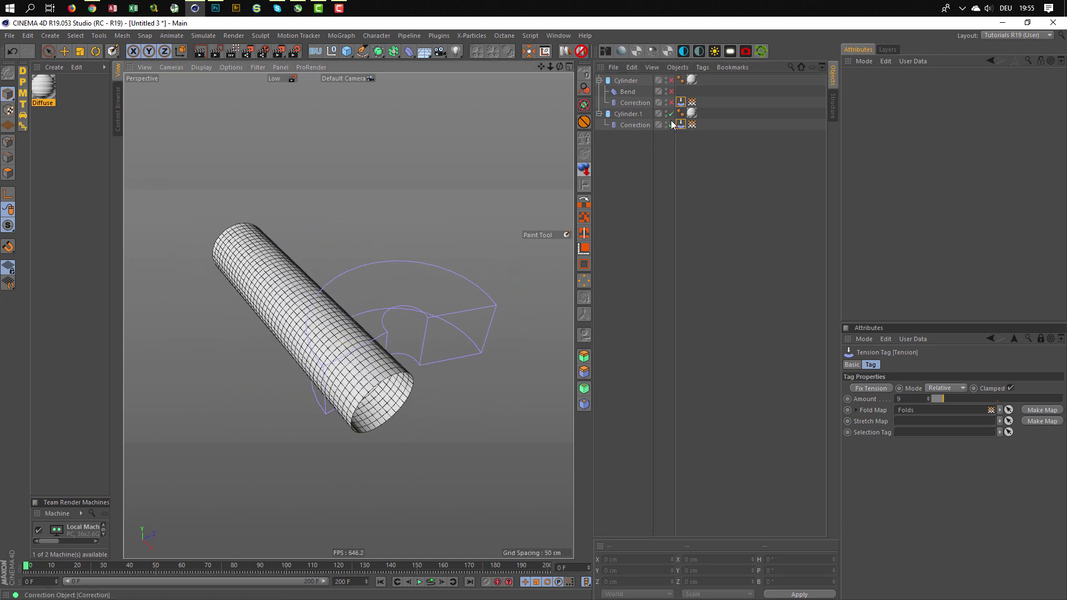
pyautogui.click(667, 90)
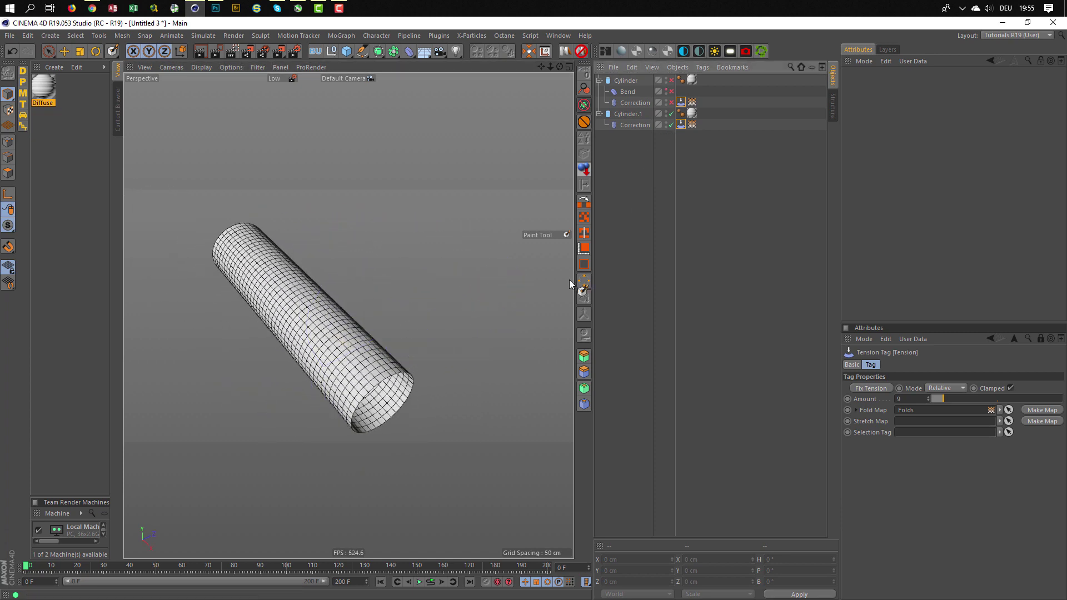
pyautogui.click(627, 124)
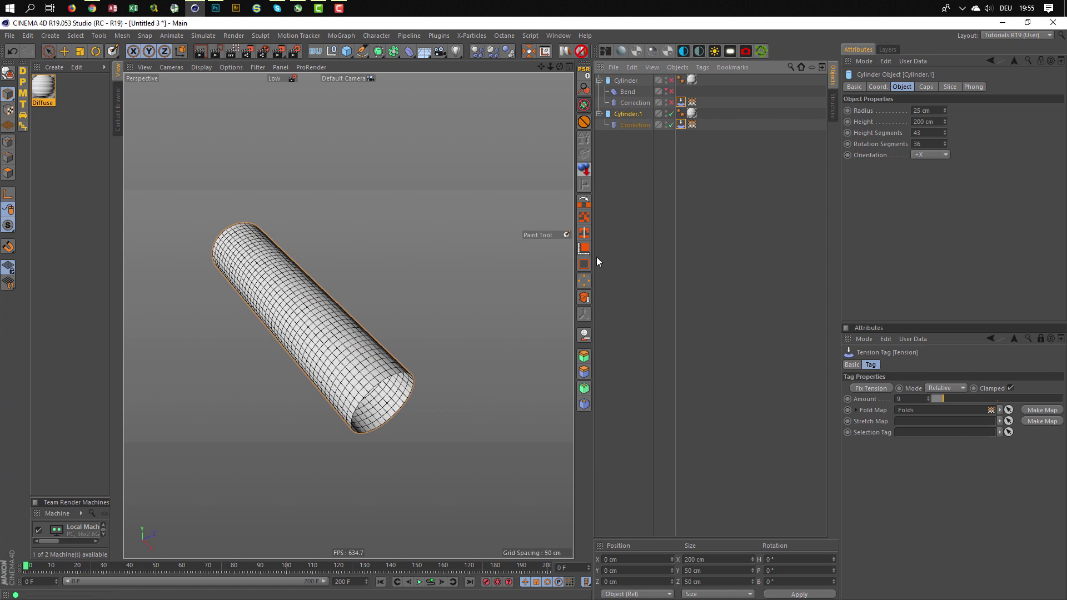
pyautogui.keyDown('alt'); pyautogui.moveTo(357, 376); pyautogui.dragTo(324, 359); pyautogui.keyUp('alt')
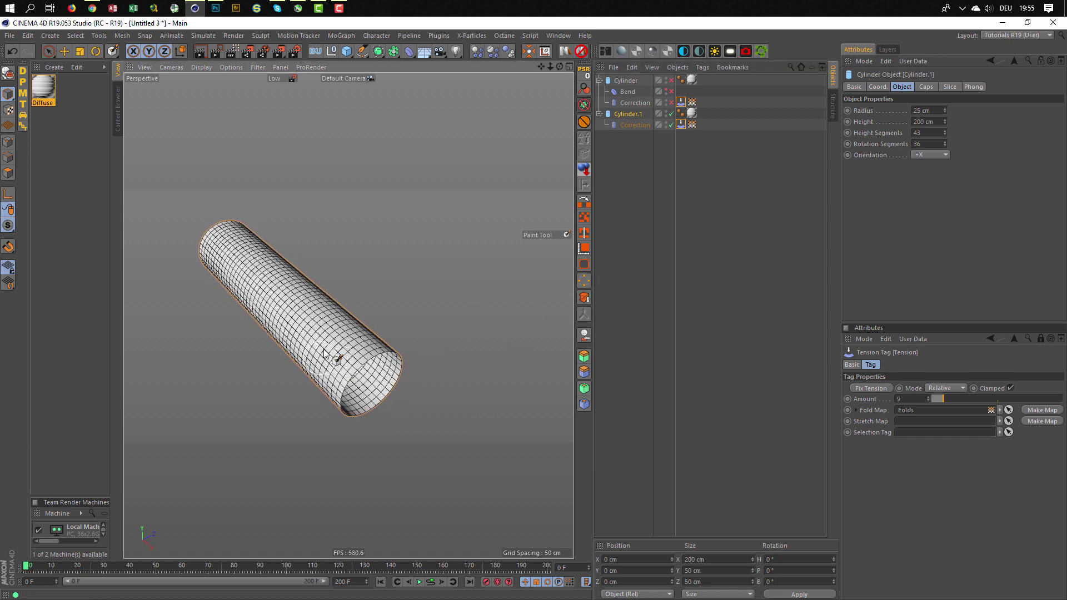
# Add a MoSpline from the MoGraph menu and rotate its heading to -90°.
pyautogui.click(341, 39)
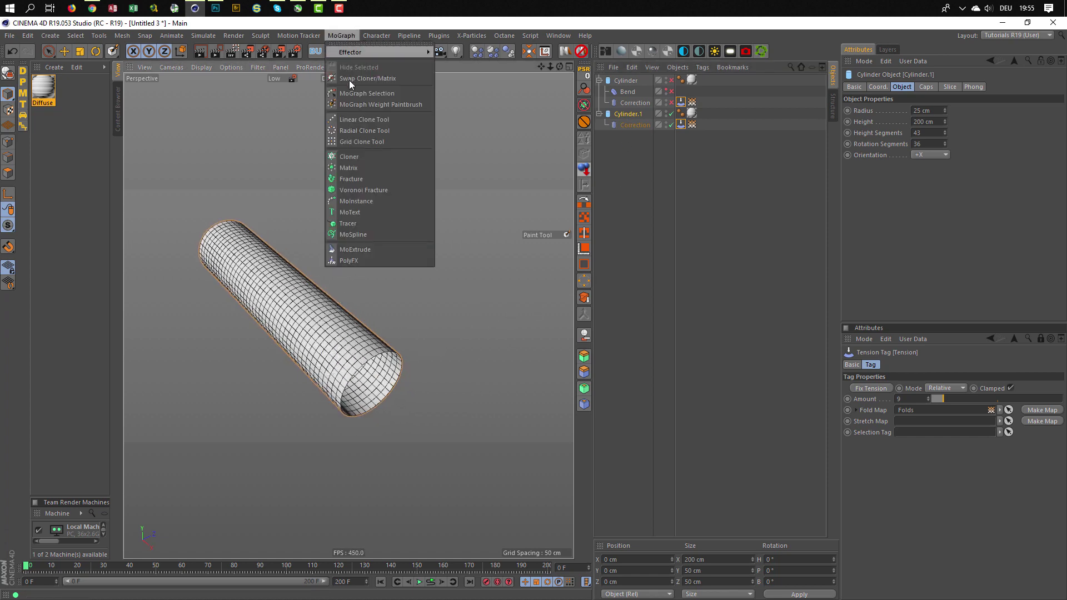
pyautogui.click(346, 233)
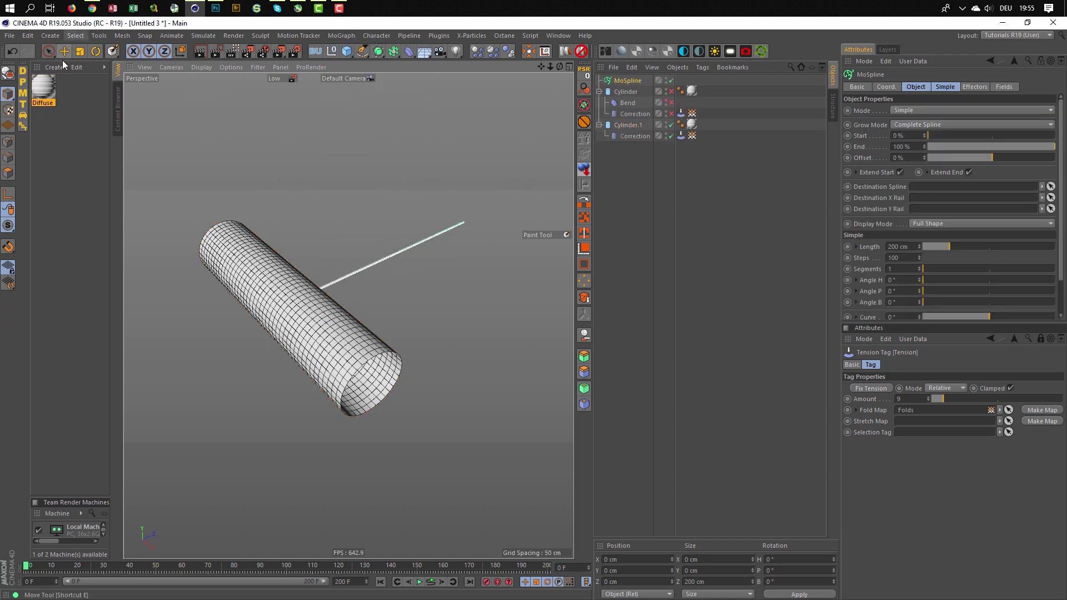
pyautogui.press('space')
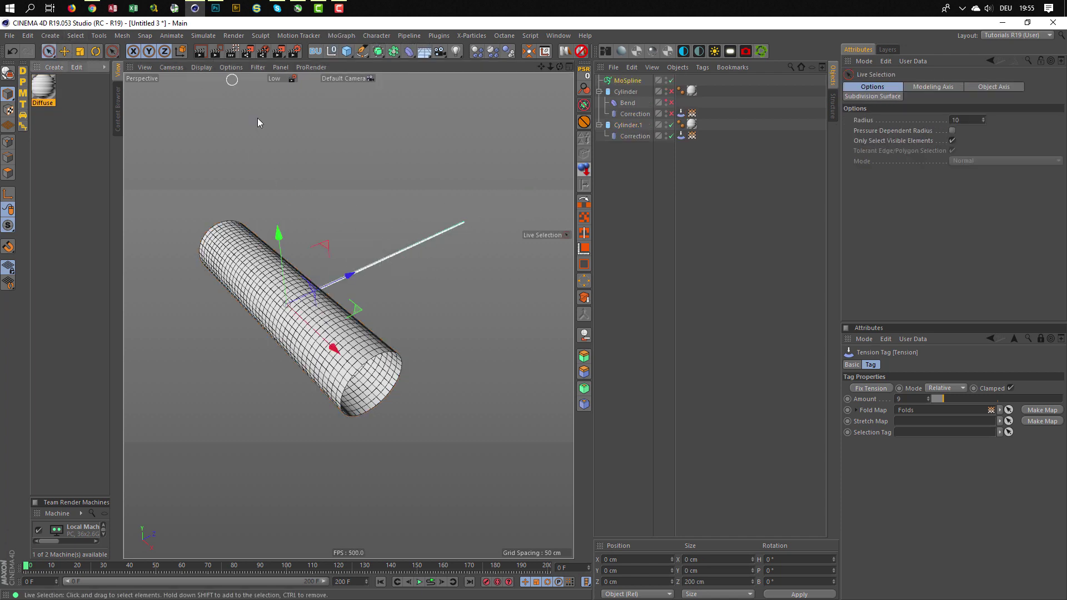
pyautogui.click(638, 82)
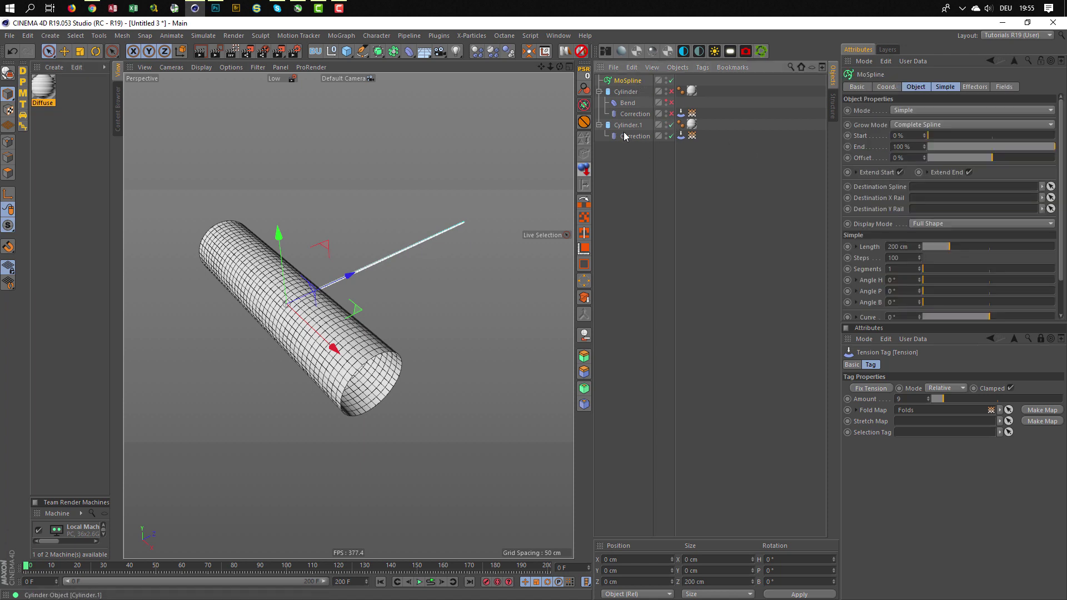
pyautogui.press('r')
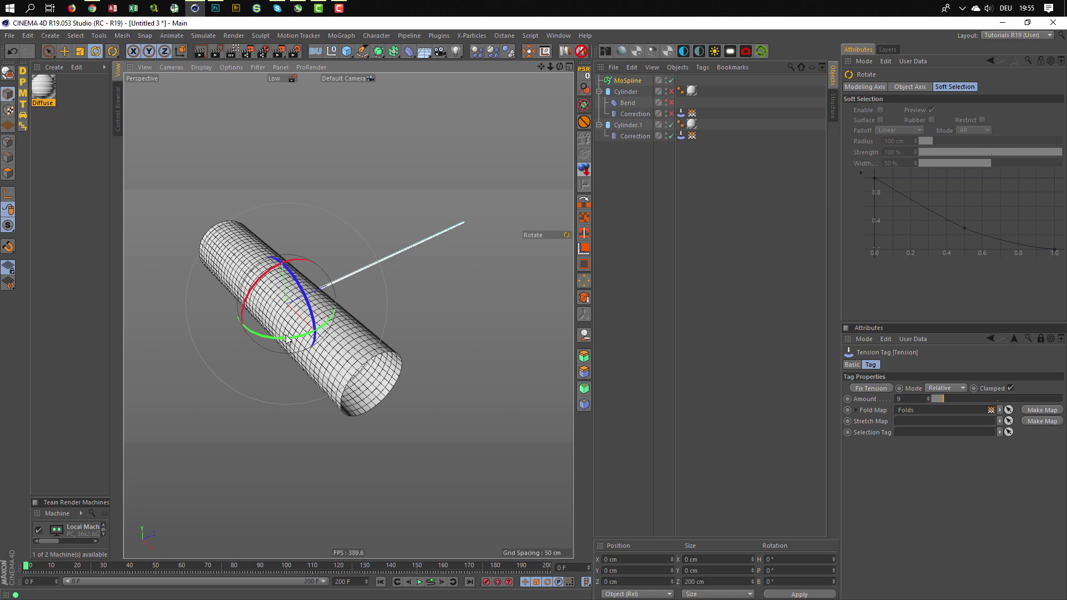
pyautogui.moveTo(286, 340)
pyautogui.mouseDown()
pyautogui.moveTo(215, 302)
pyautogui.moveTo(267, 281)
pyautogui.moveTo(353, 284)
pyautogui.mouseUp()
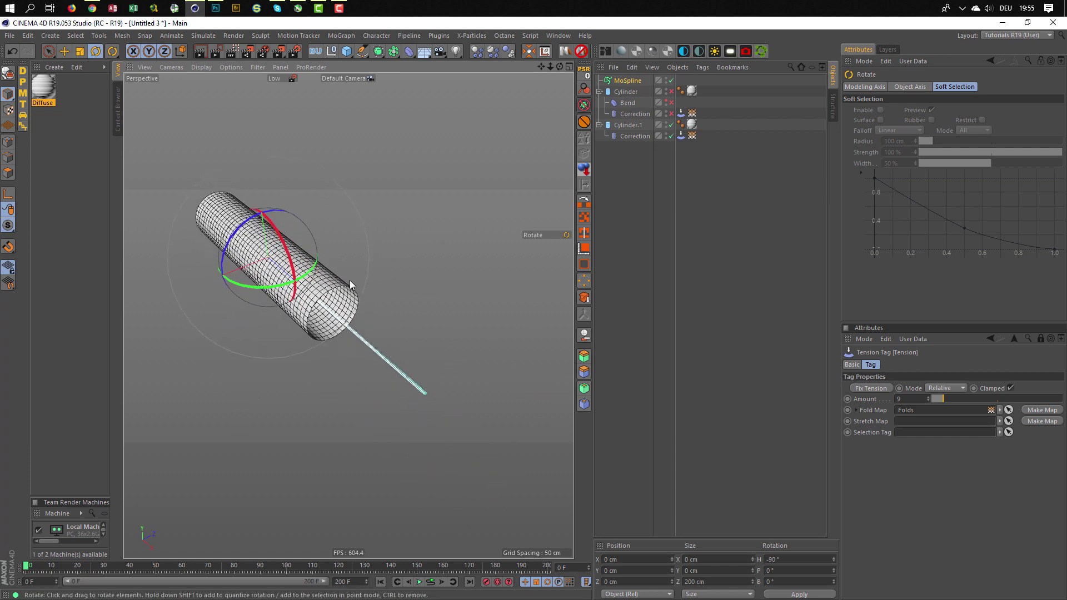
pyautogui.click(634, 125)
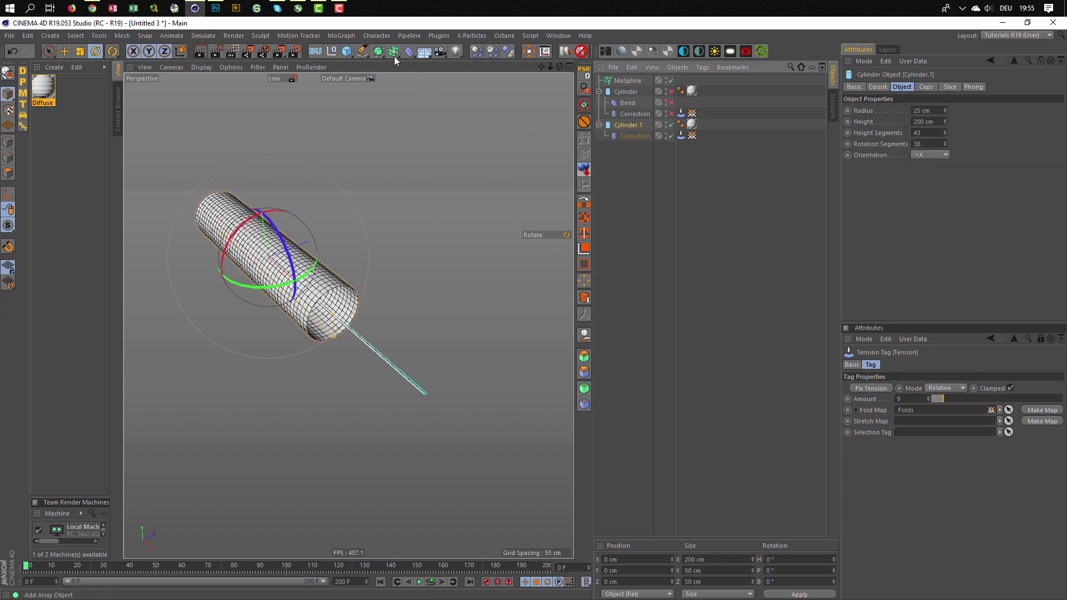
# Add a Spline Wrap deformer to Cylinder.1 linked to the MoSpline, and show the MoSpline's Simple parameters.
pyautogui.click(409, 51)
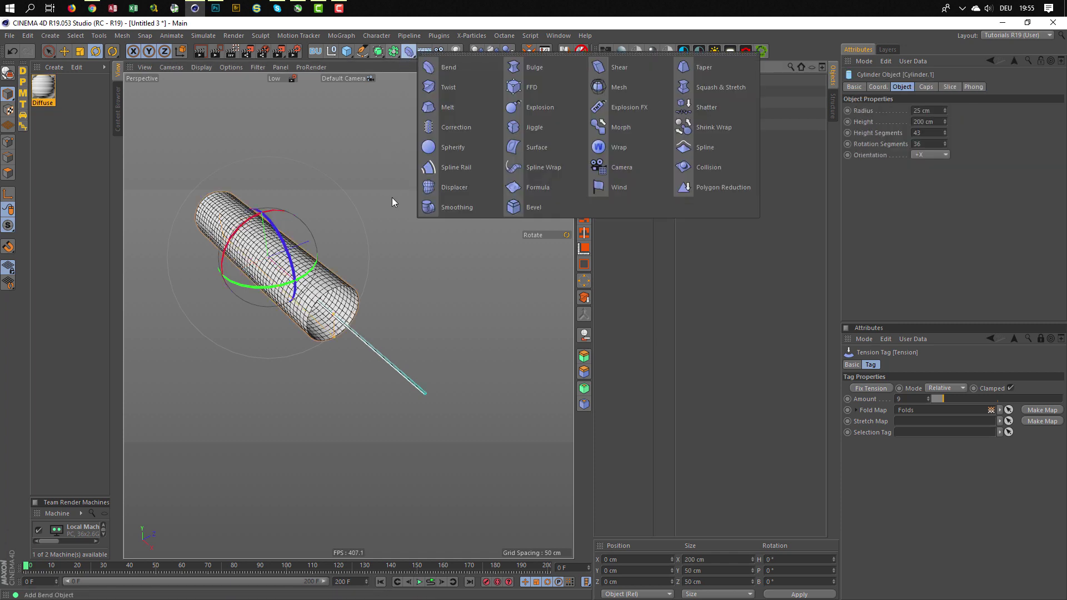
pyautogui.keyDown('shift'); pyautogui.click(538, 166); pyautogui.keyUp('shift')
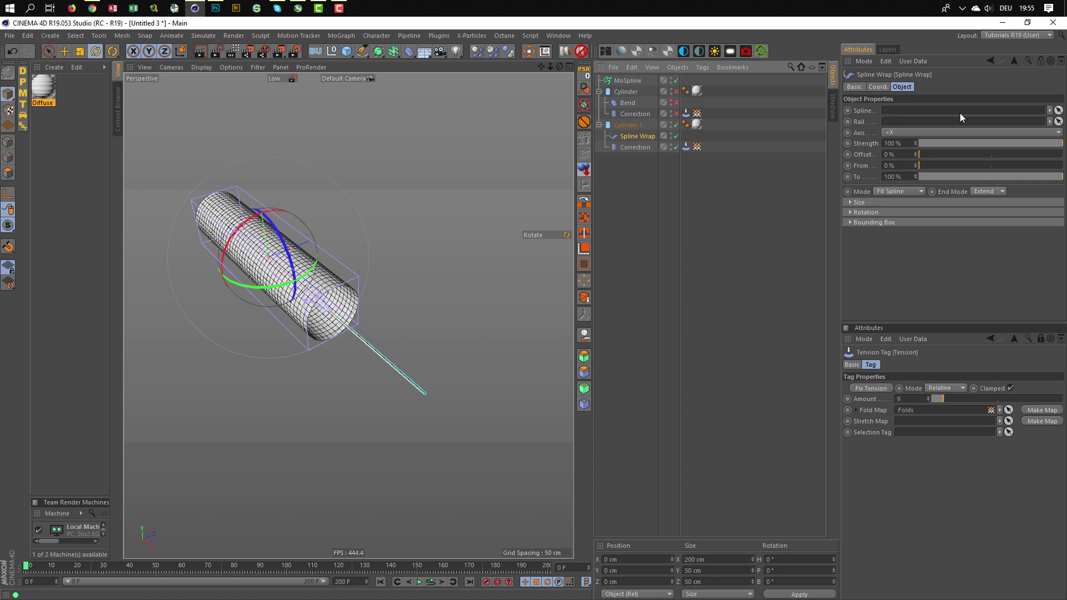
pyautogui.moveTo(627, 81); pyautogui.dragTo(898, 112)
pyautogui.click(627, 80)
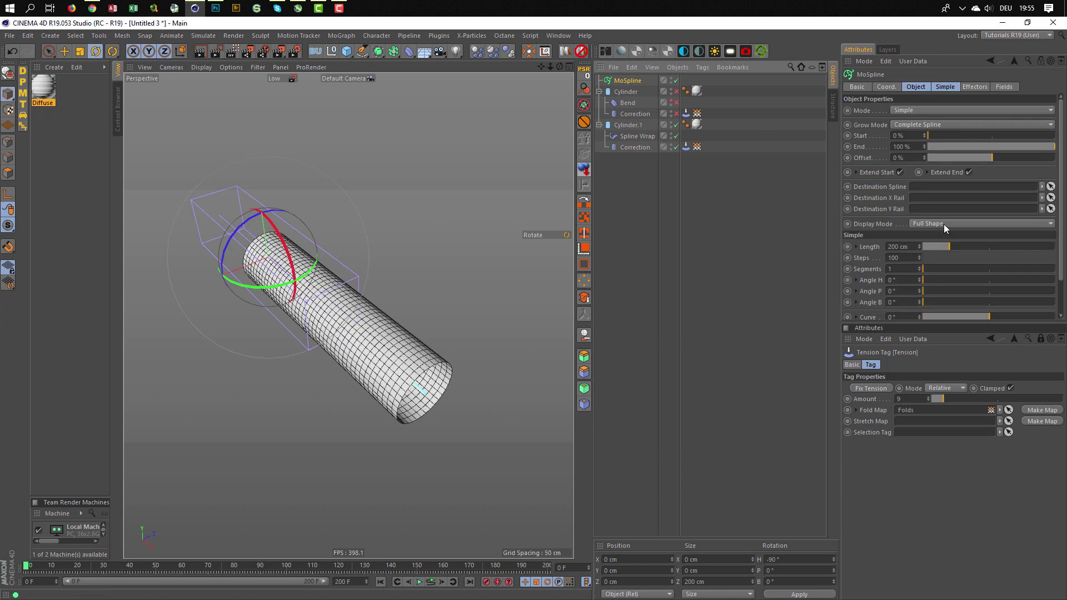
pyautogui.click(943, 88)
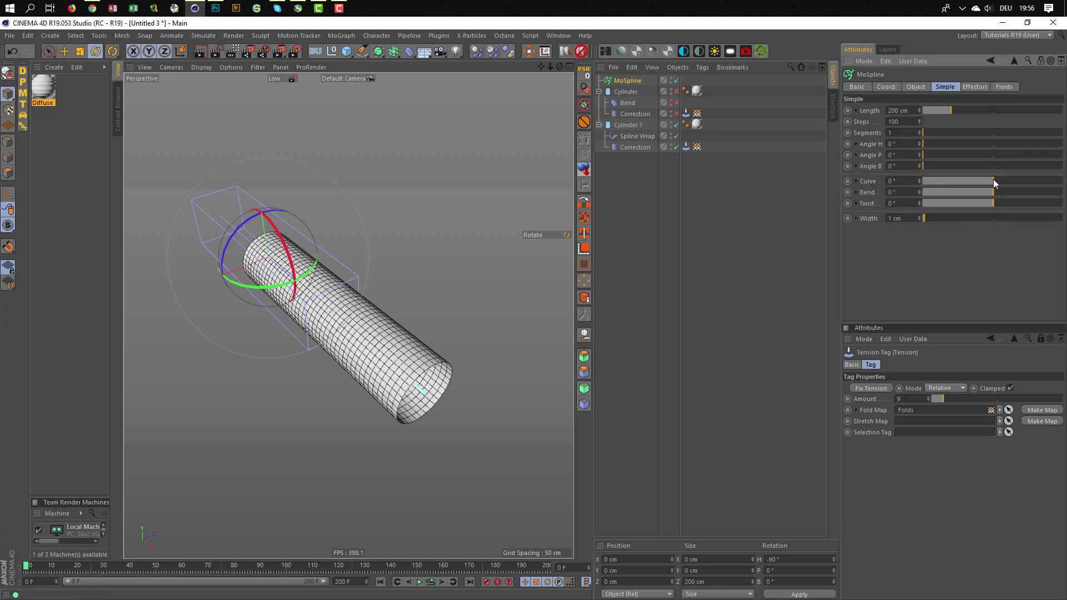
# Reset the MoSpline Curve to 0° and set its heading rotation to 90°.
pyautogui.moveTo(993, 180)
pyautogui.mouseDown()
pyautogui.moveTo(964, 177)
pyautogui.moveTo(1008, 191)
pyautogui.moveTo(1000, 205)
pyautogui.moveTo(951, 202)
pyautogui.moveTo(1003, 209)
pyautogui.moveTo(985, 215)
pyautogui.moveTo(994, 217)
pyautogui.mouseUp()
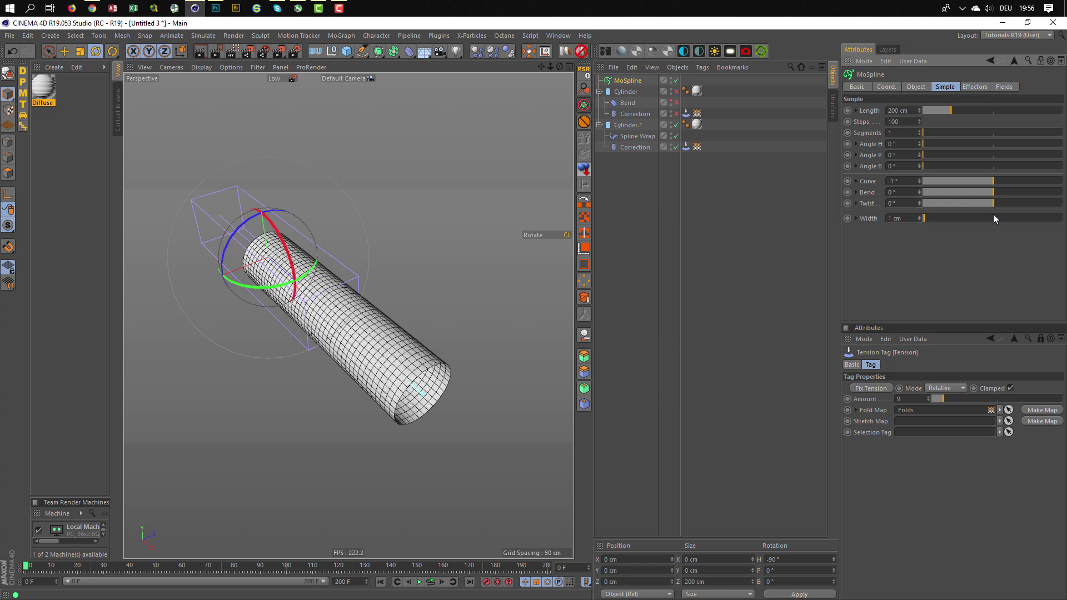
pyautogui.doubleClick(901, 179)
pyautogui.write('0')
pyautogui.press('Return')
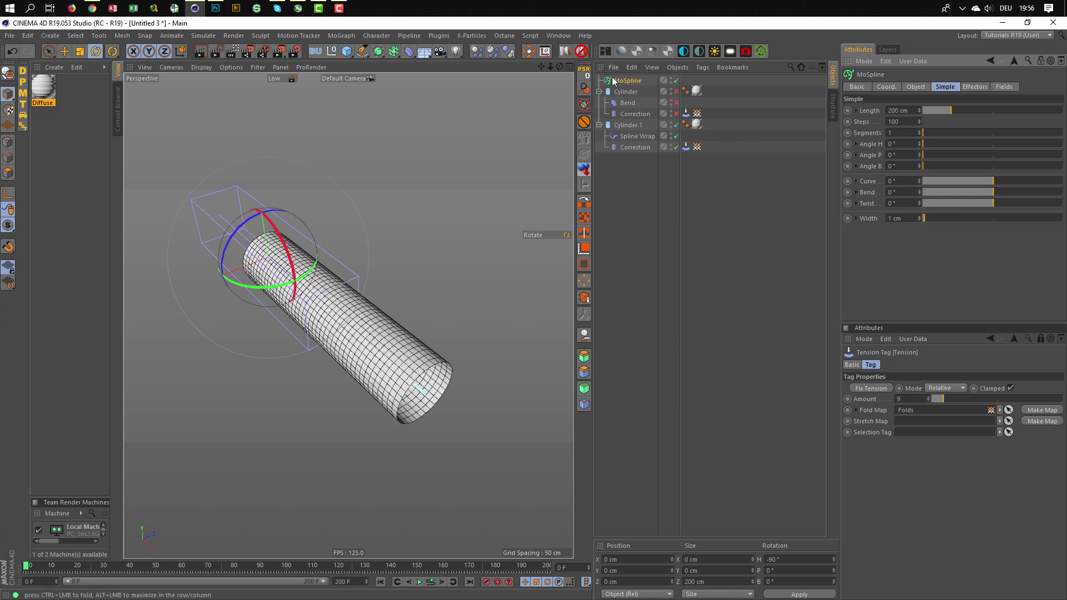
pyautogui.doubleClick(772, 559)
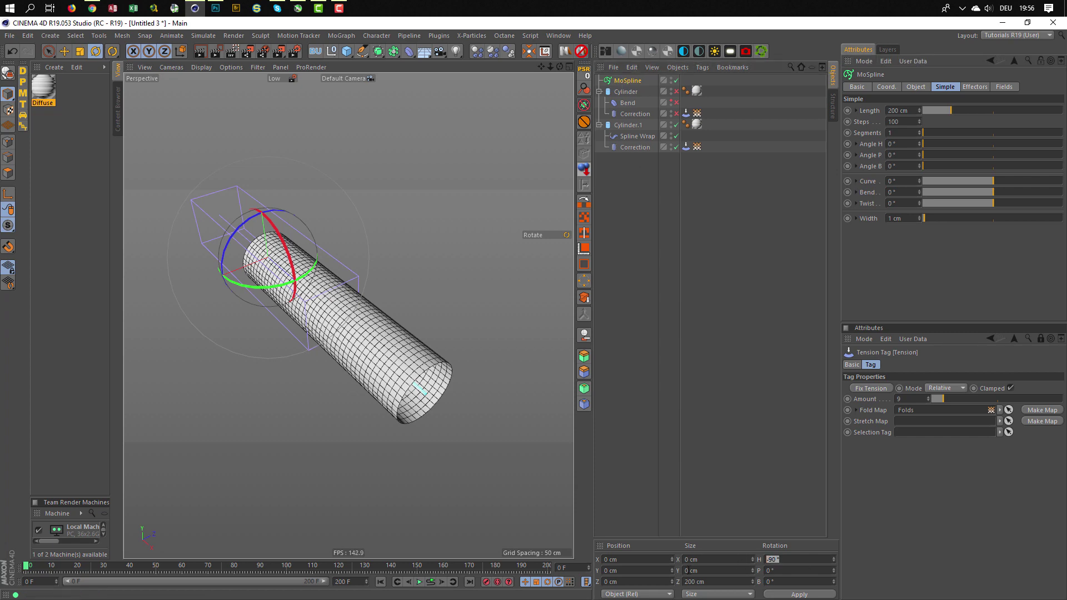
pyautogui.write('90')
pyautogui.press('Return')
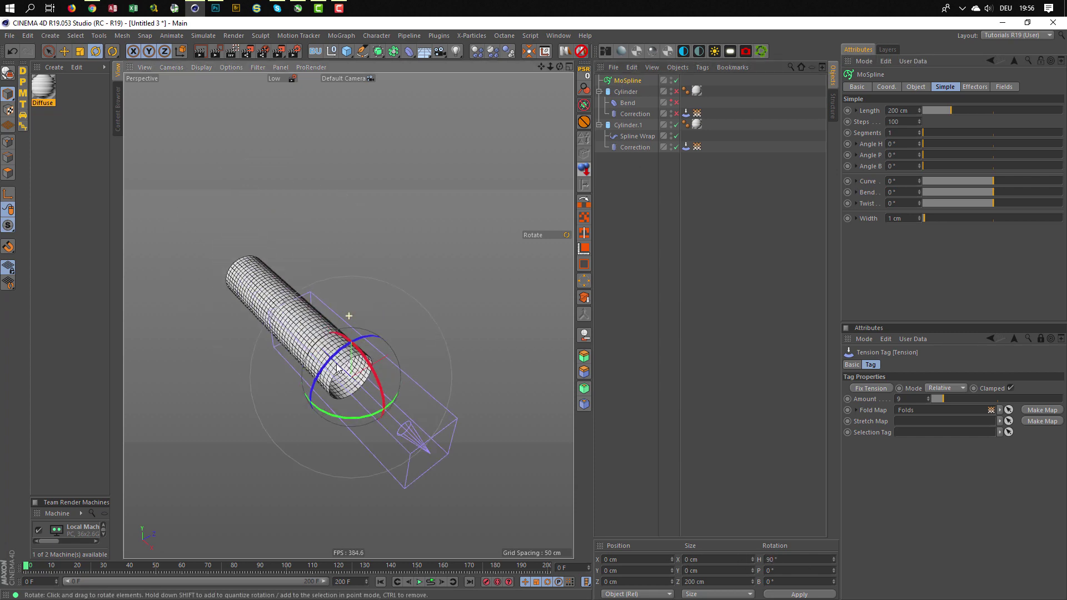
# Curl the wrapped tube into a near-ring with a MoSpline Curve of -234°.
pyautogui.keyDown('alt'); pyautogui.moveTo(267, 250); pyautogui.dragTo(367, 406, button='middle'); pyautogui.keyUp('alt')
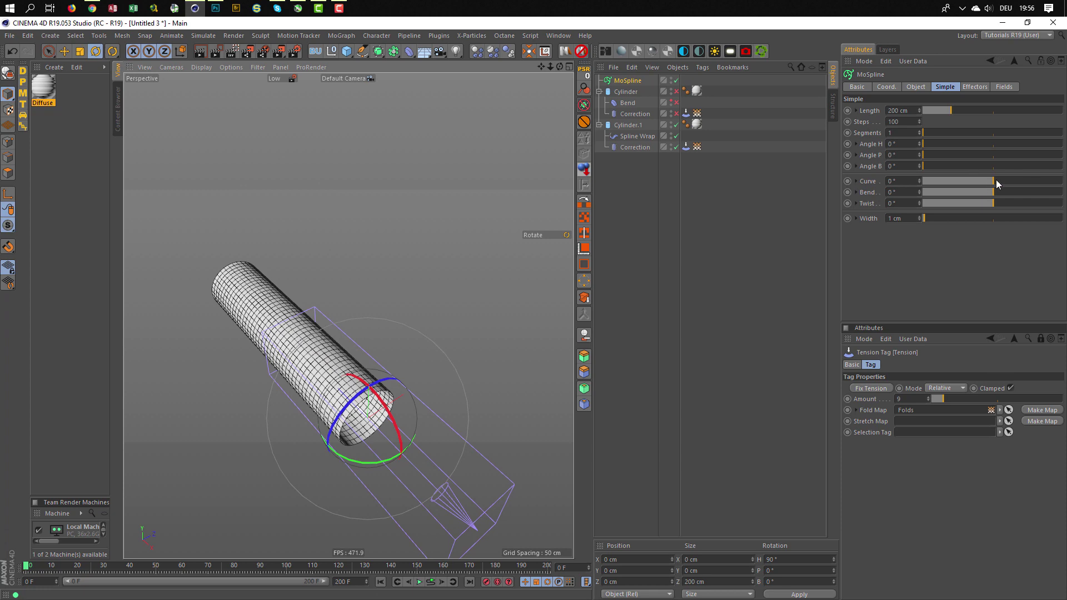
pyautogui.moveTo(995, 180); pyautogui.dragTo(947, 185)
pyautogui.keyDown('alt'); pyautogui.moveTo(526, 384); pyautogui.dragTo(355, 288, button='right'); pyautogui.keyUp('alt')
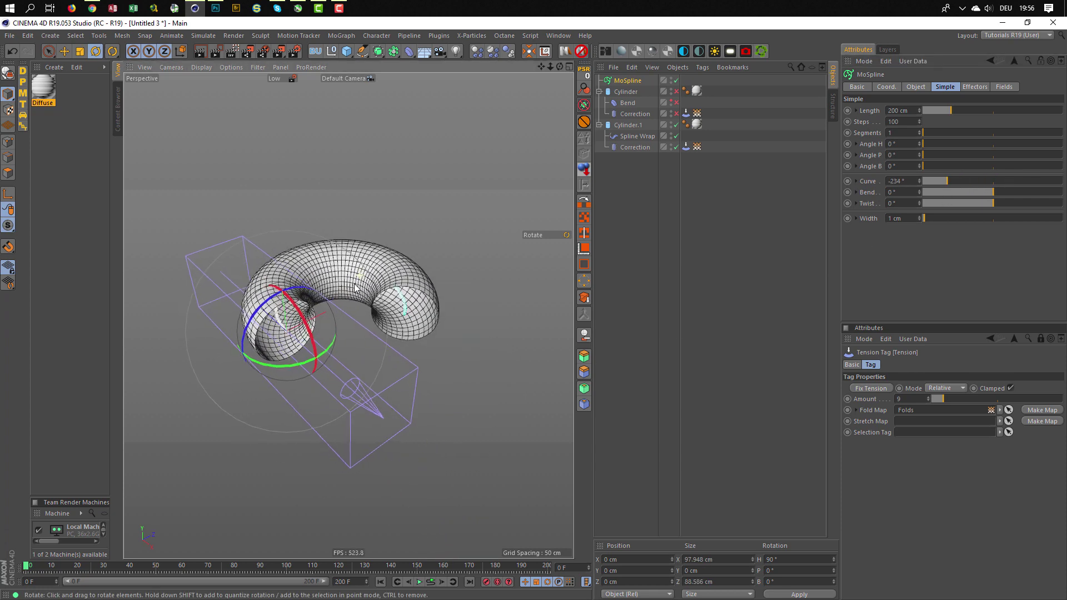
pyautogui.scroll(5, 350, 278)
pyautogui.scroll(-2, 341, 263)
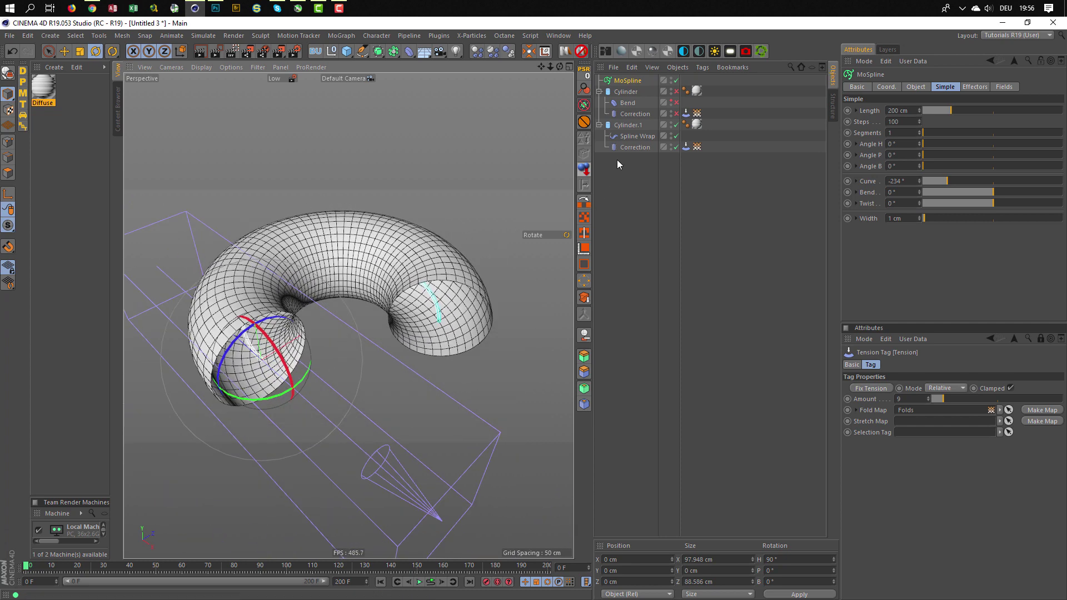
# Straighten the tube by setting the MoSpline Curve back to 0°.
pyautogui.click(686, 147)
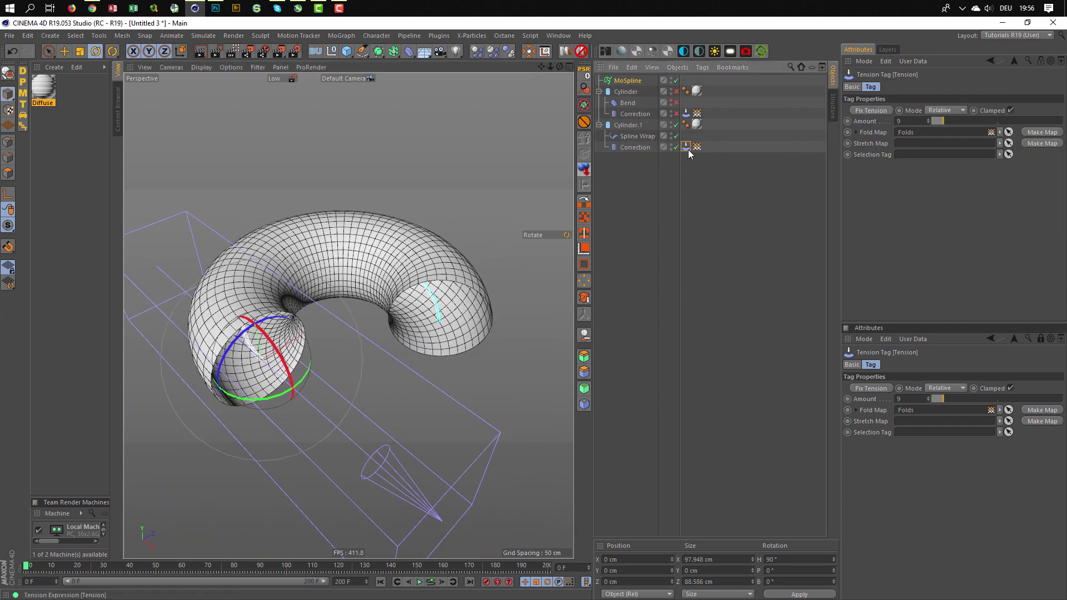
pyautogui.click(697, 147)
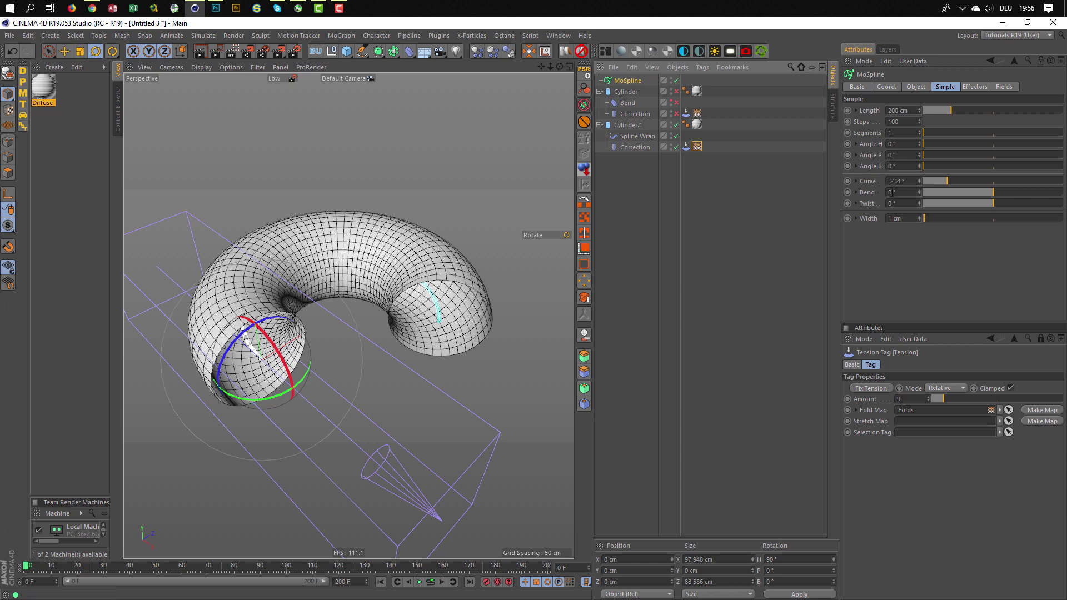
pyautogui.click(902, 181)
pyautogui.write('0')
pyautogui.press('Return')
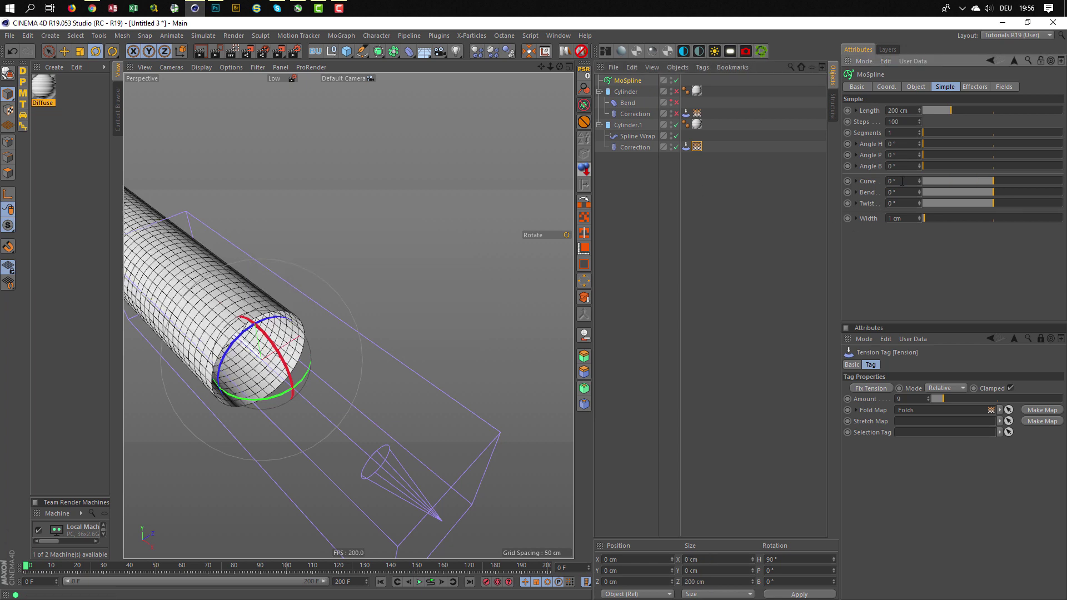
# Lock the second Attributes panel to the lower Tension tag (Amount 9, Folds map).
pyautogui.click(687, 147)
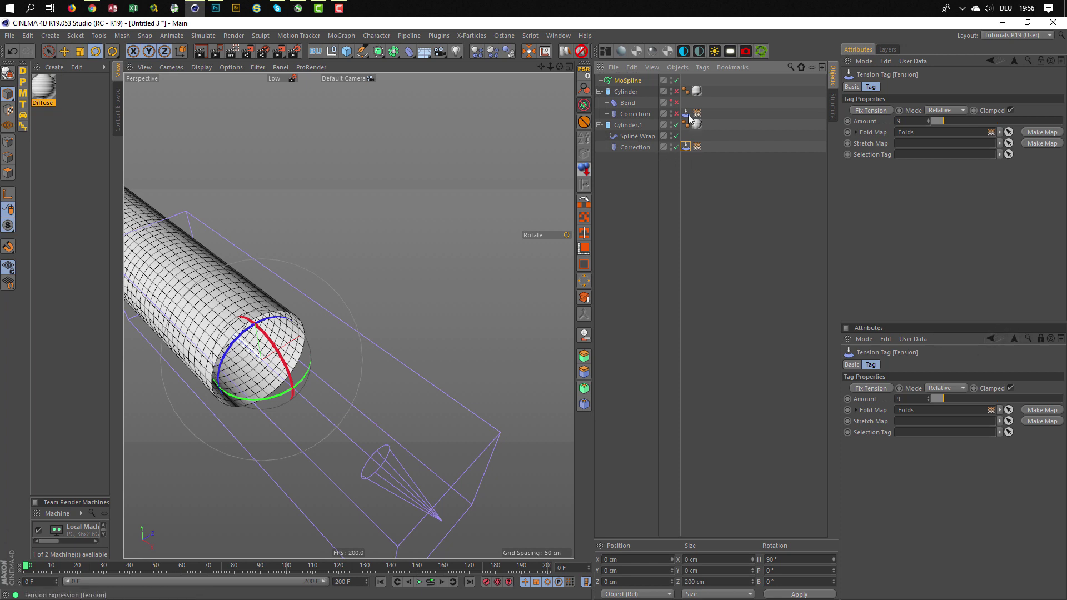
pyautogui.click(1040, 340)
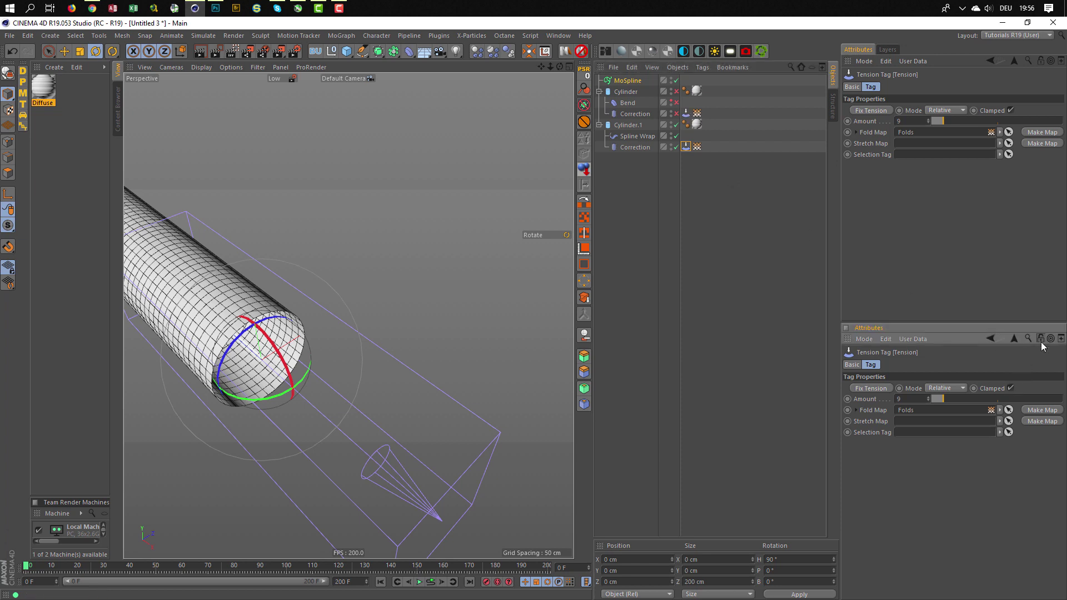
pyautogui.click(685, 148)
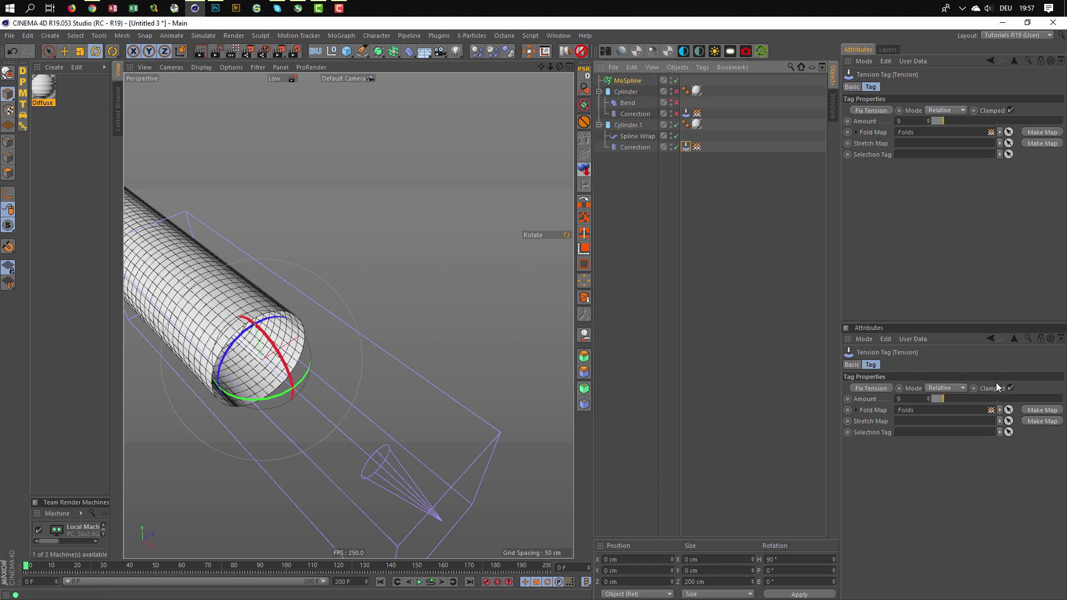
pyautogui.click(1040, 340)
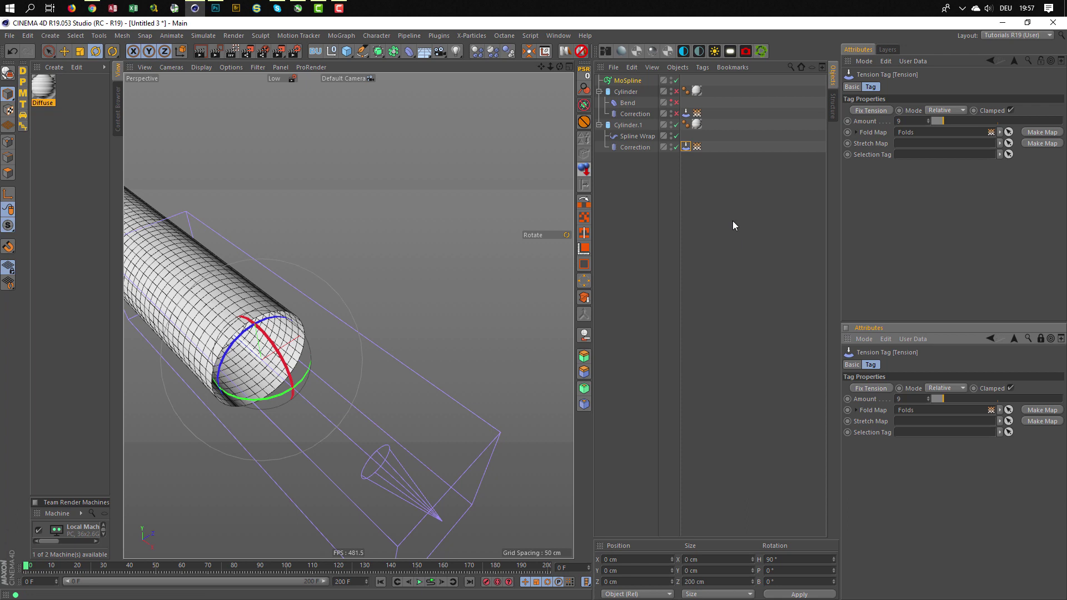
# Start an Interactive Render Region preview and open the Diffuse material in the Material Editor.
pyautogui.click(234, 54)
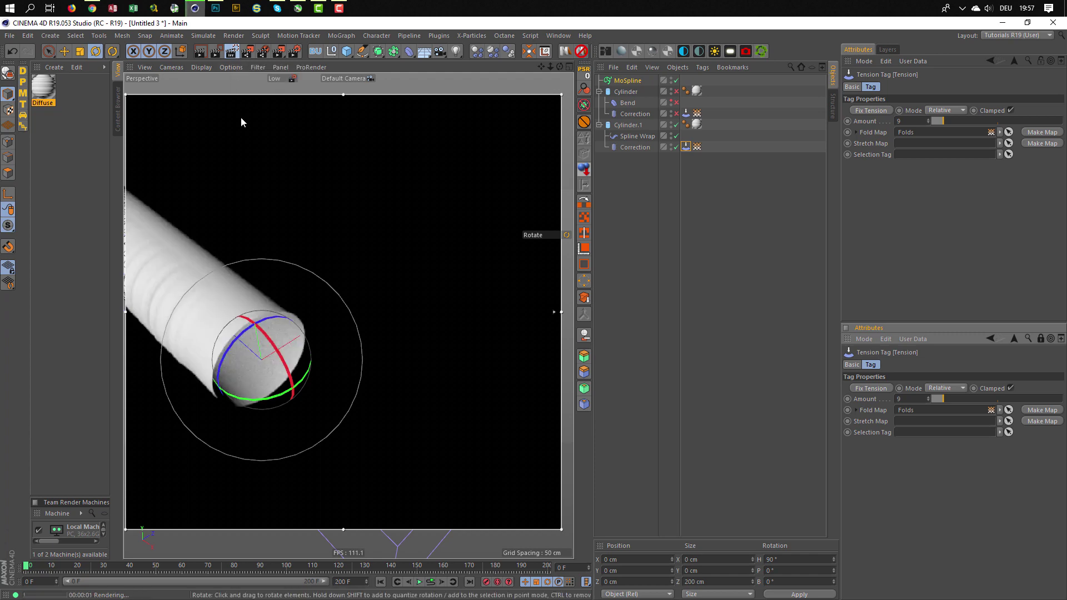
pyautogui.keyDown('alt'); pyautogui.moveTo(261, 303); pyautogui.dragTo(343, 356); pyautogui.keyUp('alt')
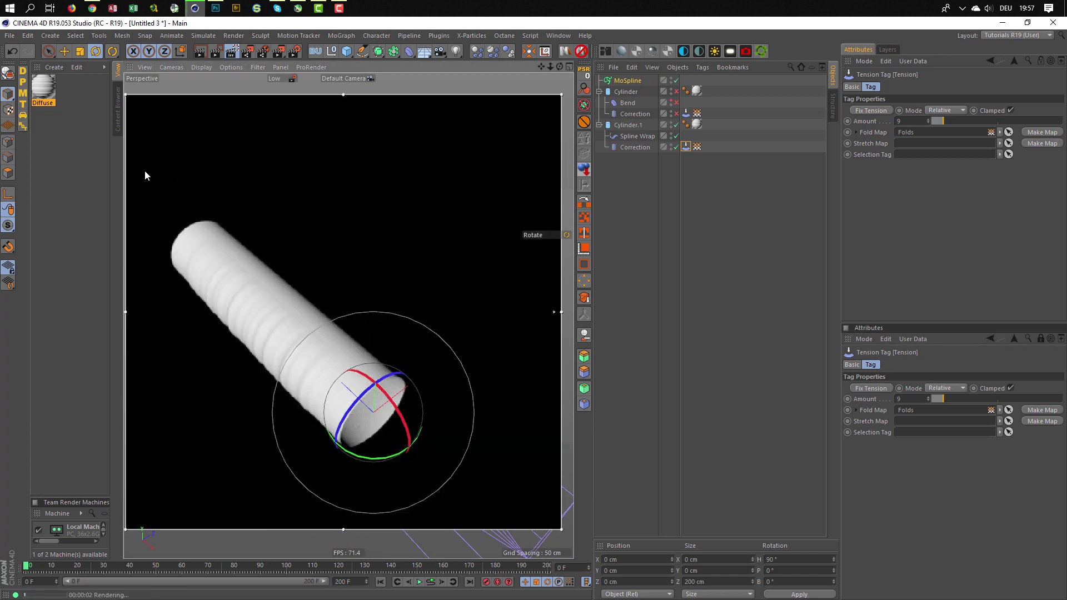
pyautogui.doubleClick(43, 86)
pyautogui.moveTo(228, 82); pyautogui.dragTo(652, 212)
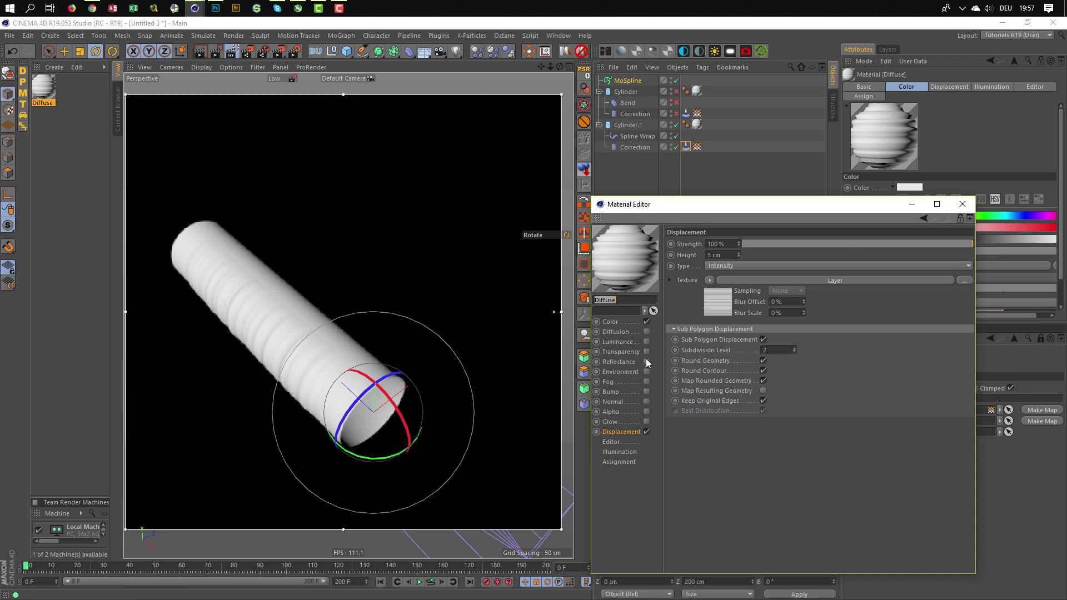
# Drive the Diffuse displacement with a Vertex Map shader using Folds, then close the Material Editor.
pyautogui.click(715, 310)
pyautogui.click(722, 358)
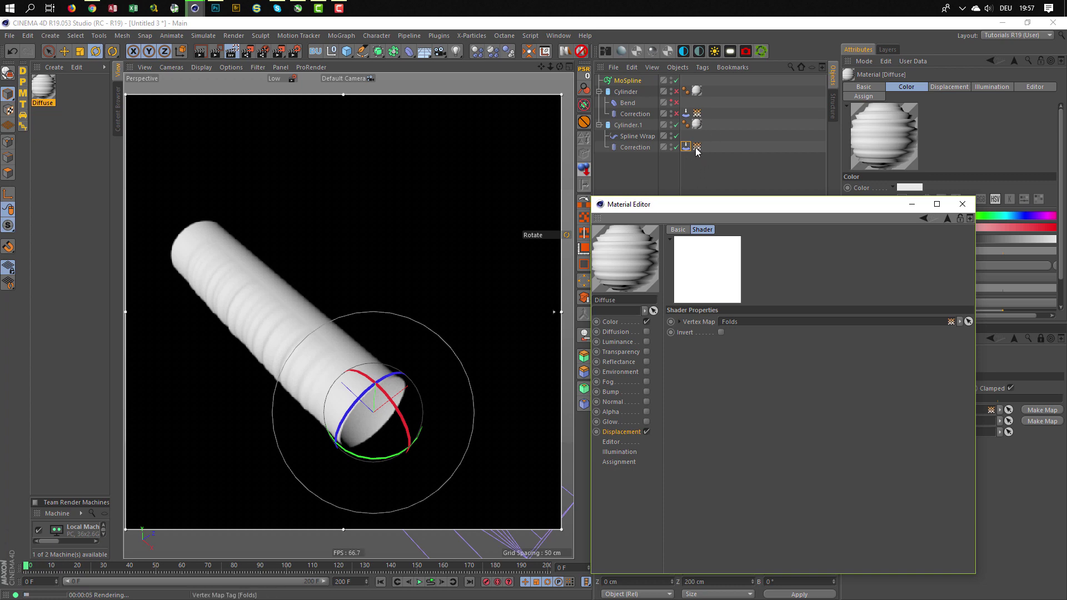
pyautogui.moveTo(697, 147)
pyautogui.mouseDown()
pyautogui.moveTo(762, 292)
pyautogui.moveTo(748, 333)
pyautogui.mouseUp()
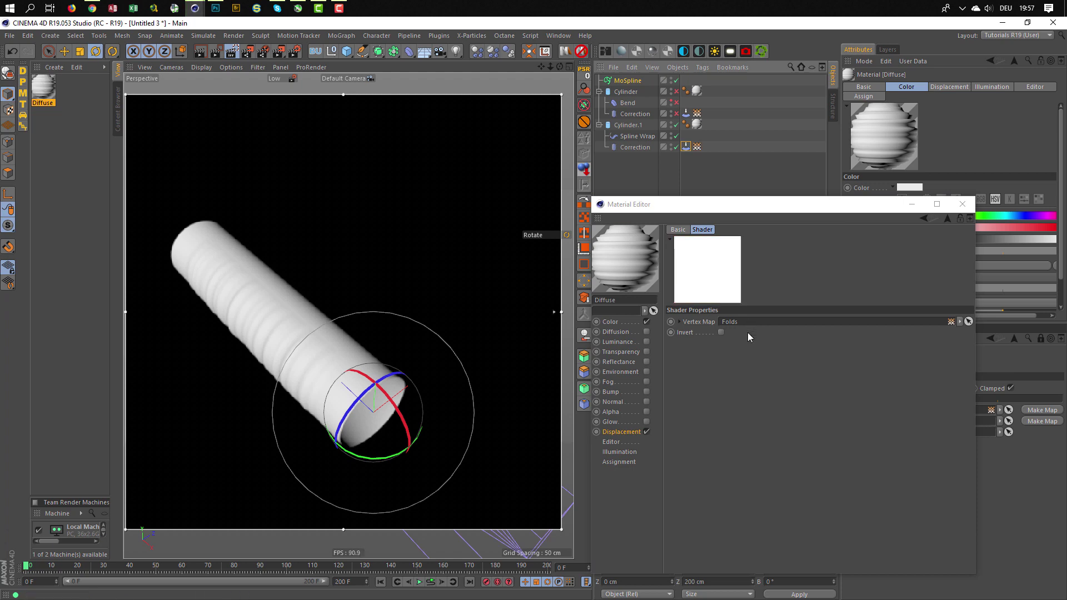
pyautogui.click(961, 206)
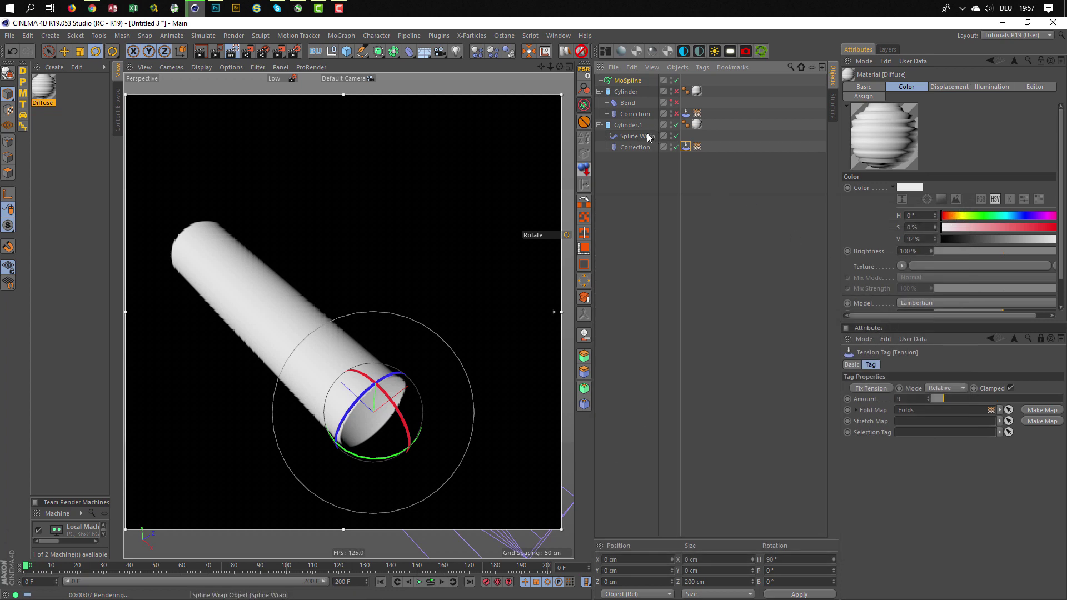
# Bend the tube with MoSpline Curve -231° and Twist -180°, then open the Content Browser.
pyautogui.click(628, 81)
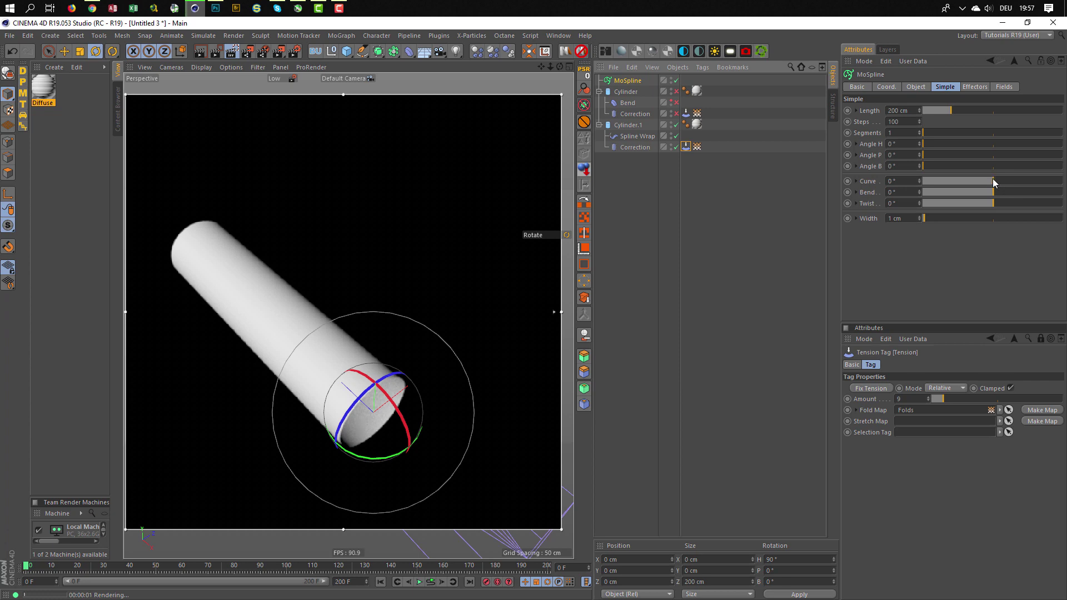
pyautogui.moveTo(993, 181); pyautogui.dragTo(949, 181)
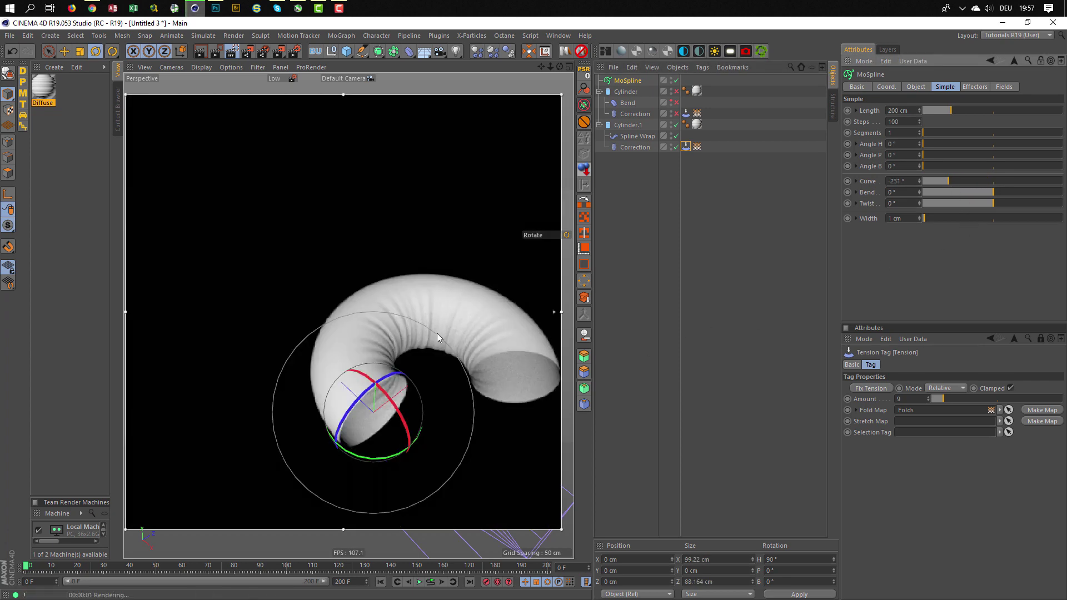
pyautogui.keyDown('alt'); pyautogui.moveTo(437, 332); pyautogui.dragTo(435, 323); pyautogui.keyUp('alt')
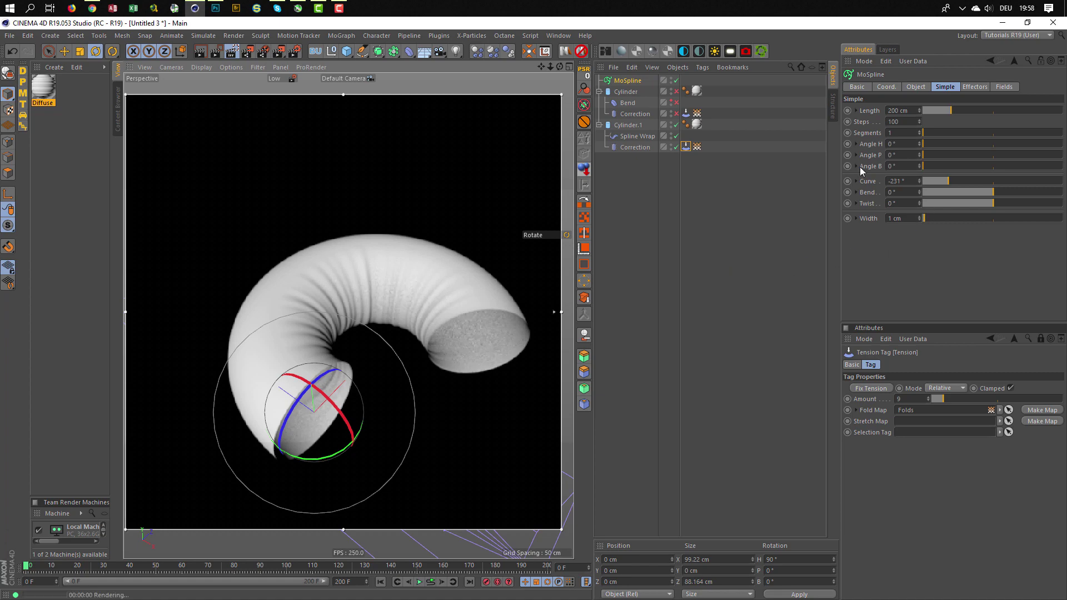
pyautogui.moveTo(995, 203); pyautogui.dragTo(958, 203)
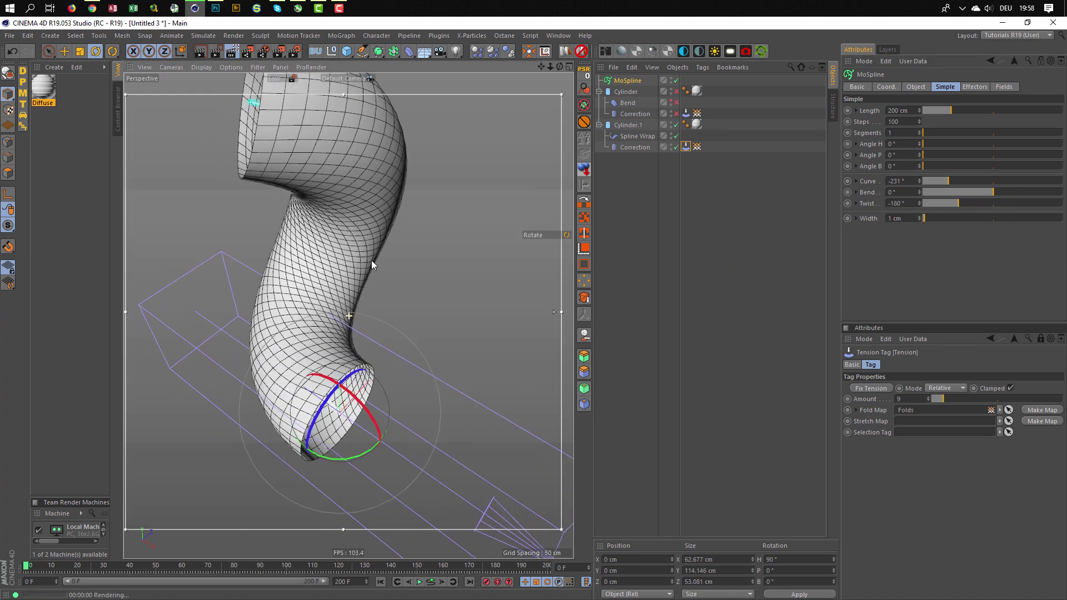
pyautogui.moveTo(371, 260)
pyautogui.keyDown('alt'); pyautogui.mouseDown()
pyautogui.moveTo(396, 338)
pyautogui.moveTo(537, 355)
pyautogui.mouseUp(); pyautogui.keyUp('alt')
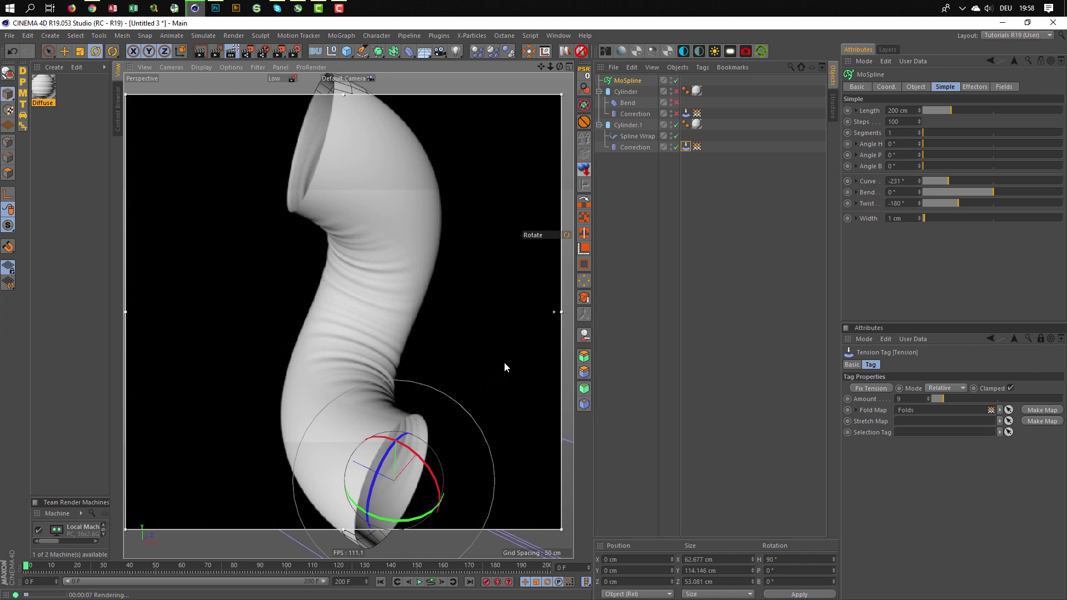
pyautogui.hotkey('shift', 'F8')
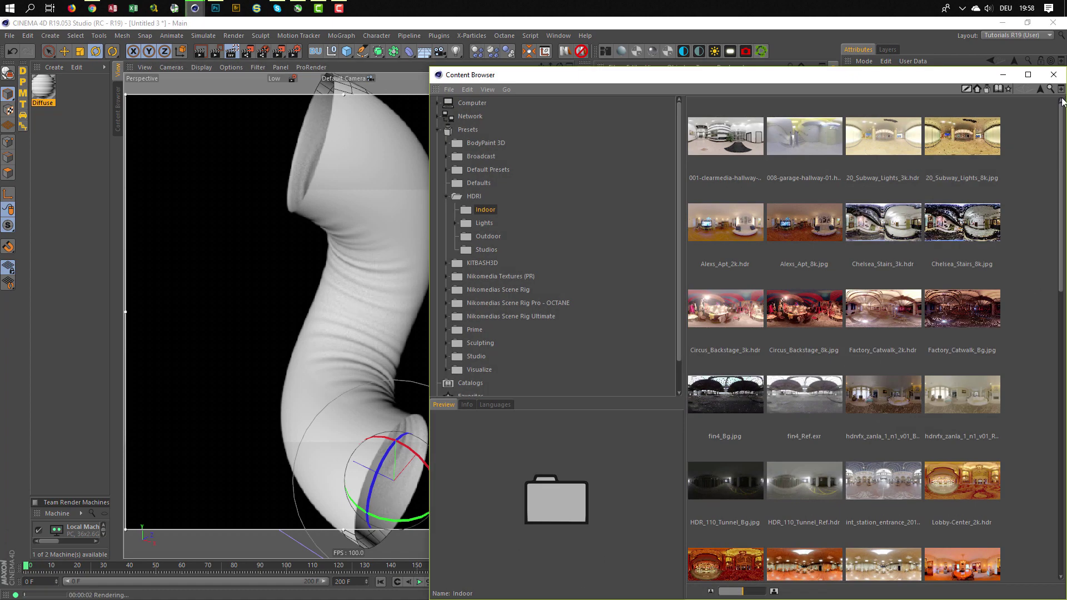
# Close the Content Browser and show the final FOLD letters render in the Picture Viewer.
pyautogui.click(1050, 79)
pyautogui.hotkey('shift', 'F6')
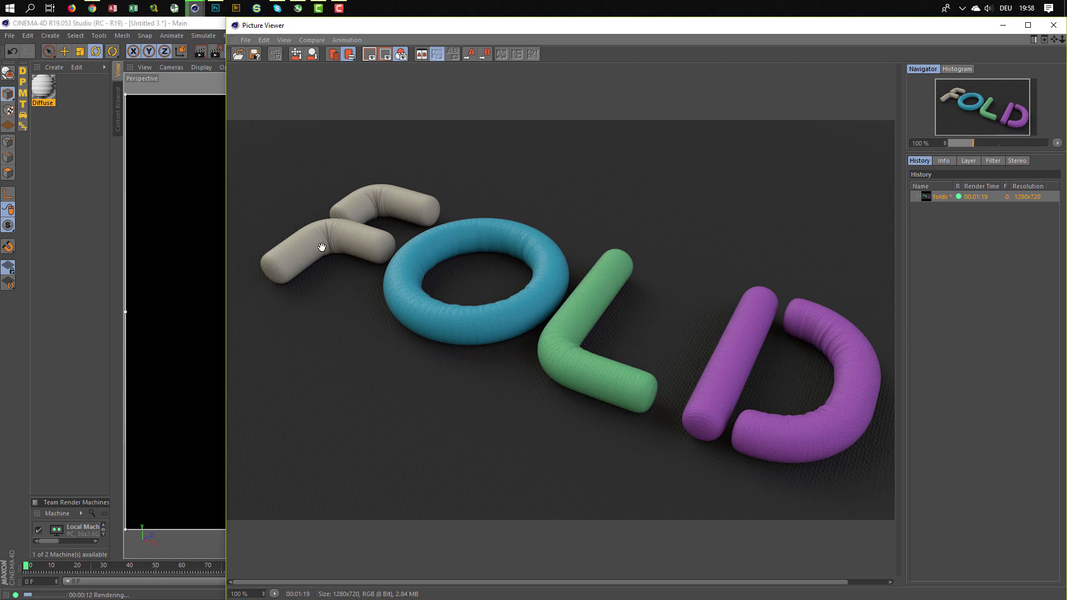
# Close the Picture Viewer to return to the twisted, folded tube viewport.
pyautogui.click(1055, 25)
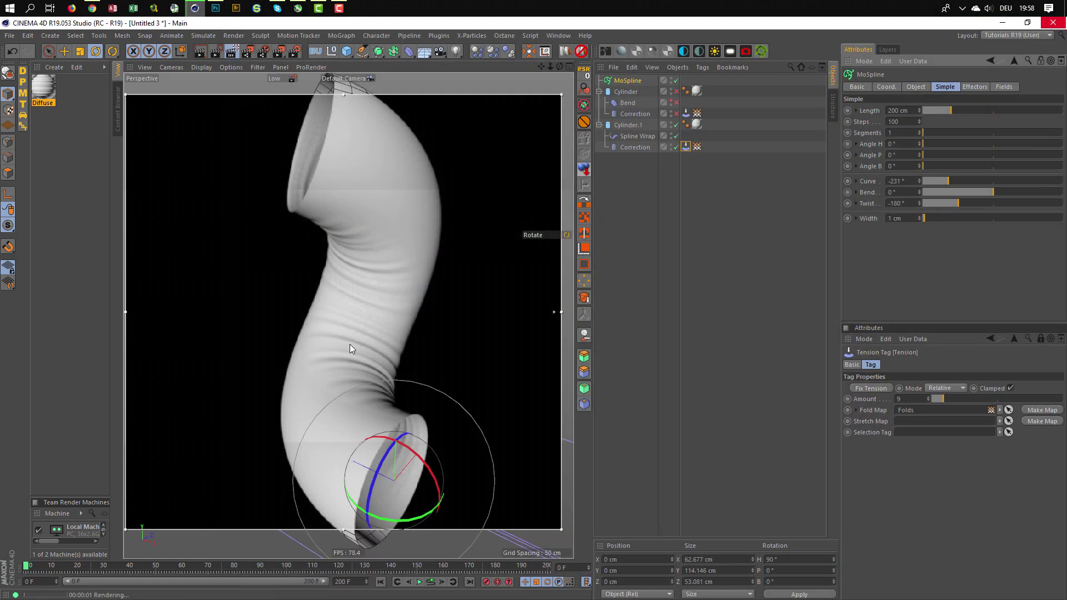